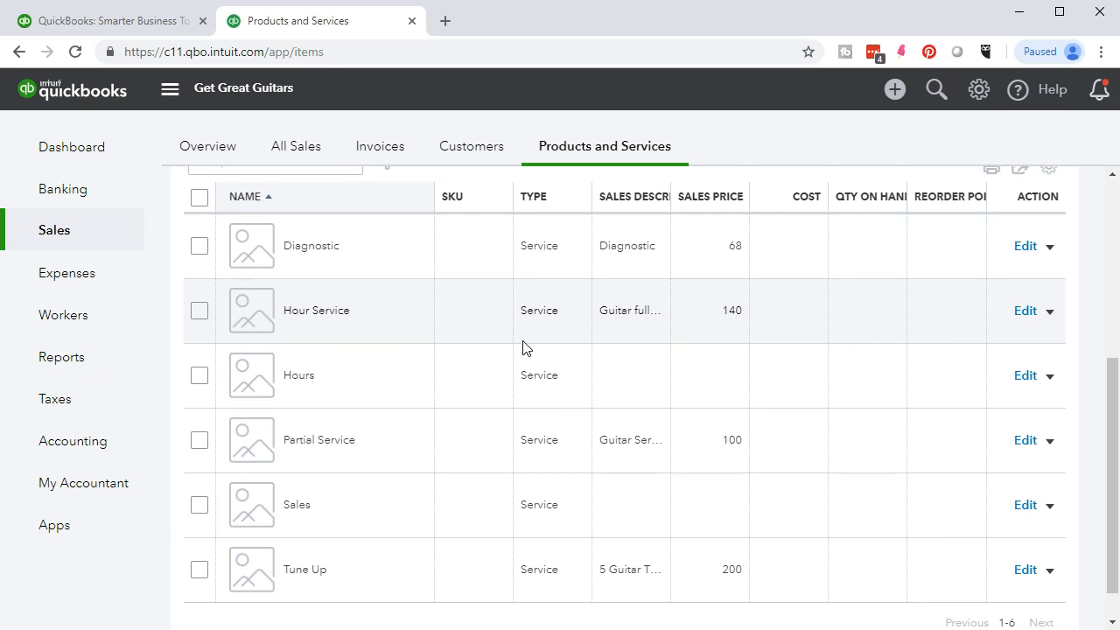
- Start a new product or service to review the available item types, and close the type selection without choosing one
scroll(524, 348, up, 5)
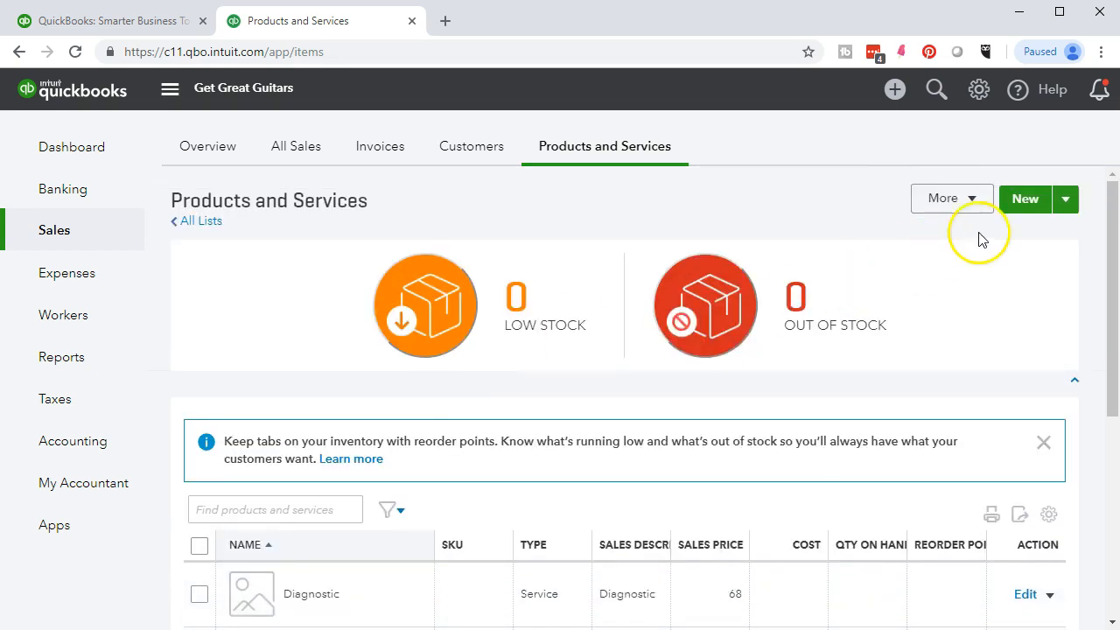
click(1028, 204)
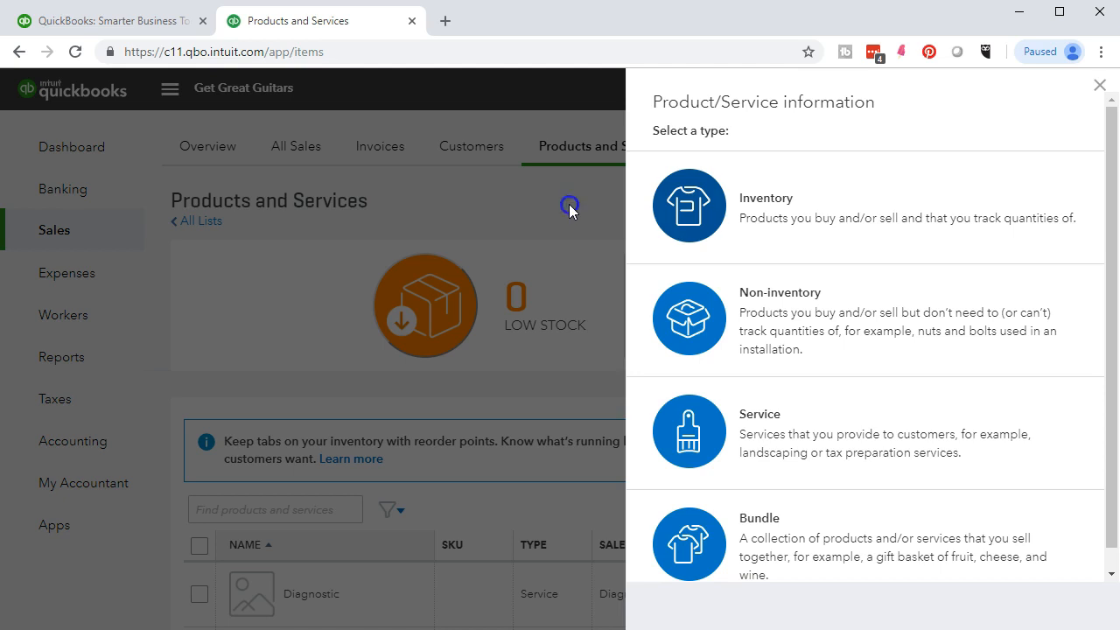
click(1101, 85)
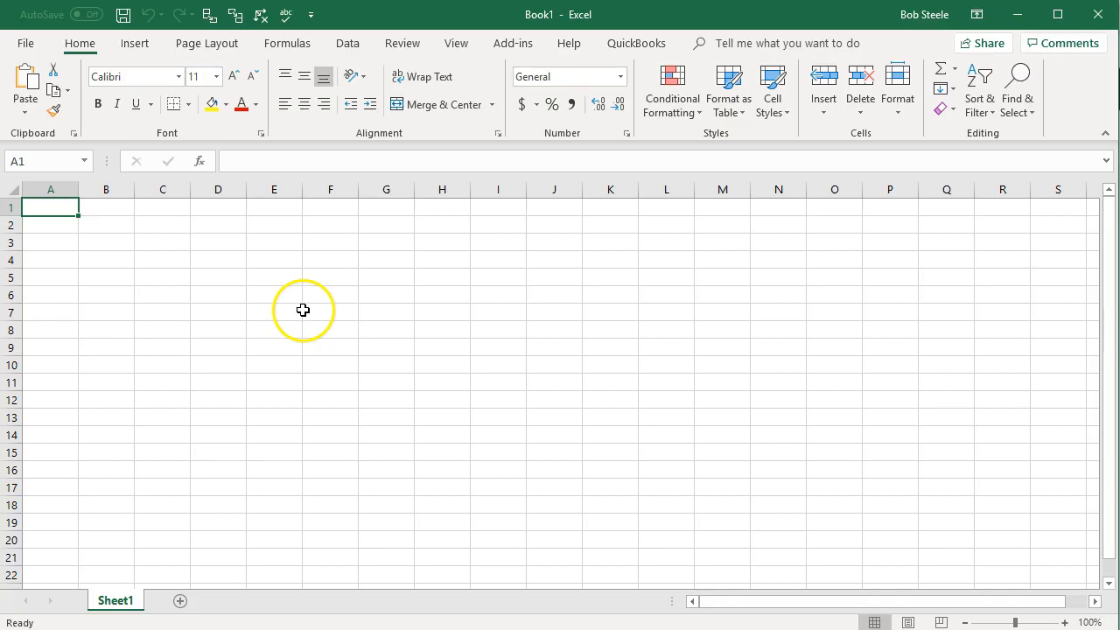
- Switch to the blank Excel workbook and set the worksheet zoom to 150%
click(330, 312)
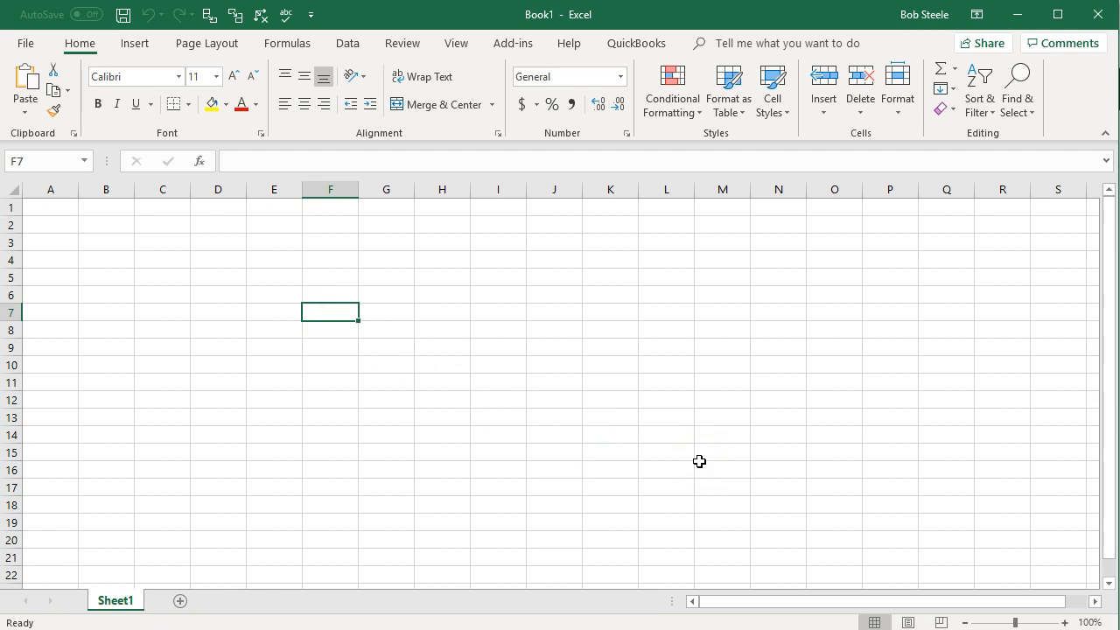
click(1066, 622)
click(1066, 622)
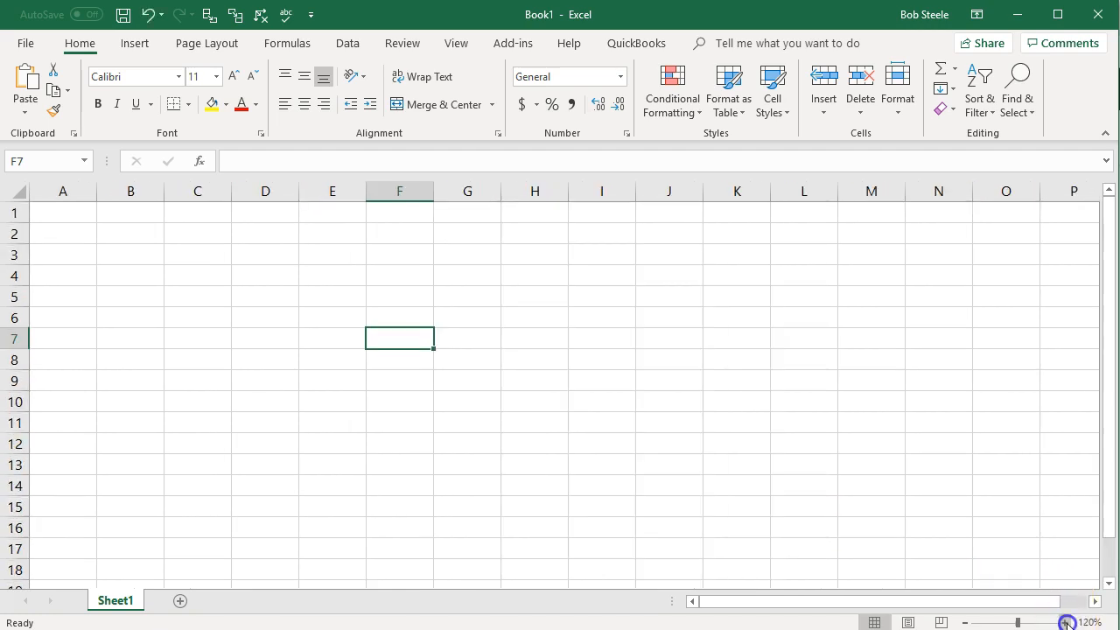
click(1066, 622)
click(1066, 623)
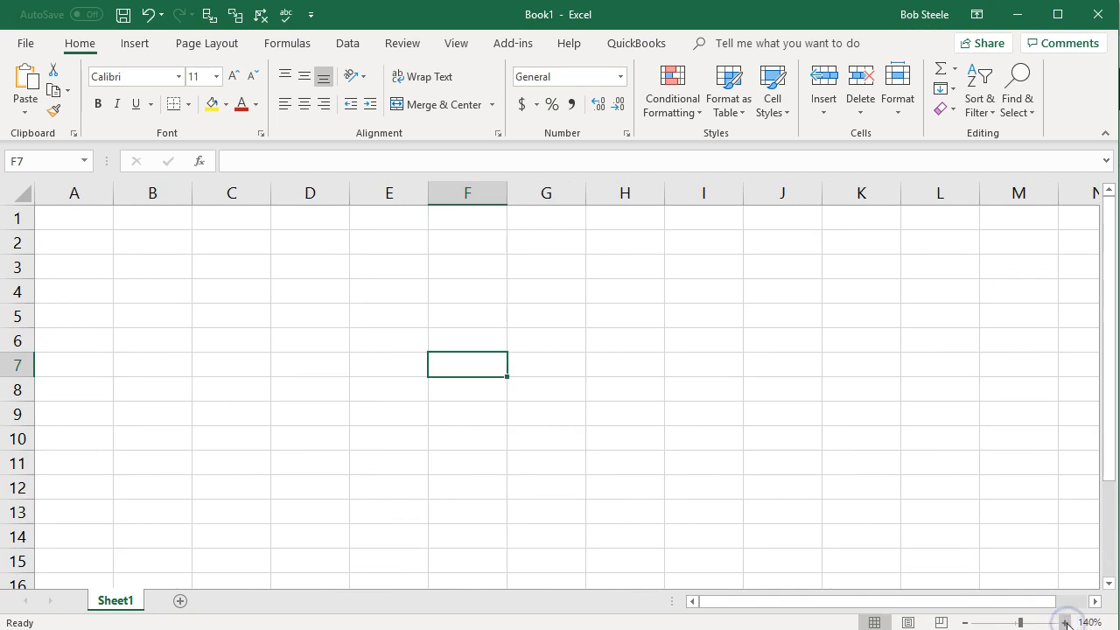
click(1066, 622)
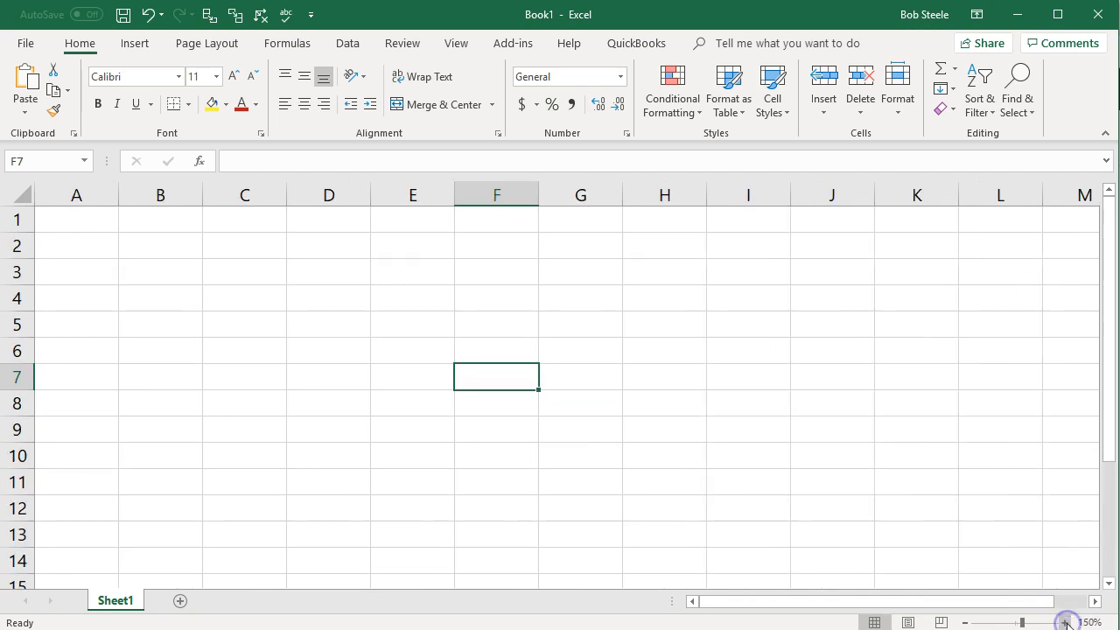
- Enter the headings Item Name in A1 and Sales Description in B1, and widen columns A and B together to fit them
click(95, 224)
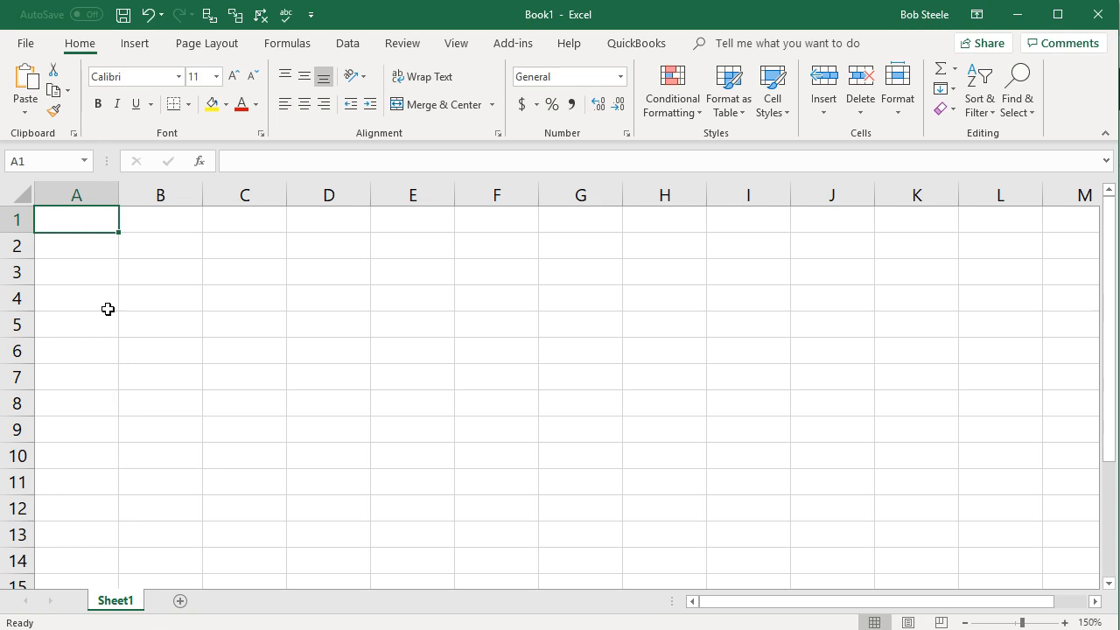
text(I)
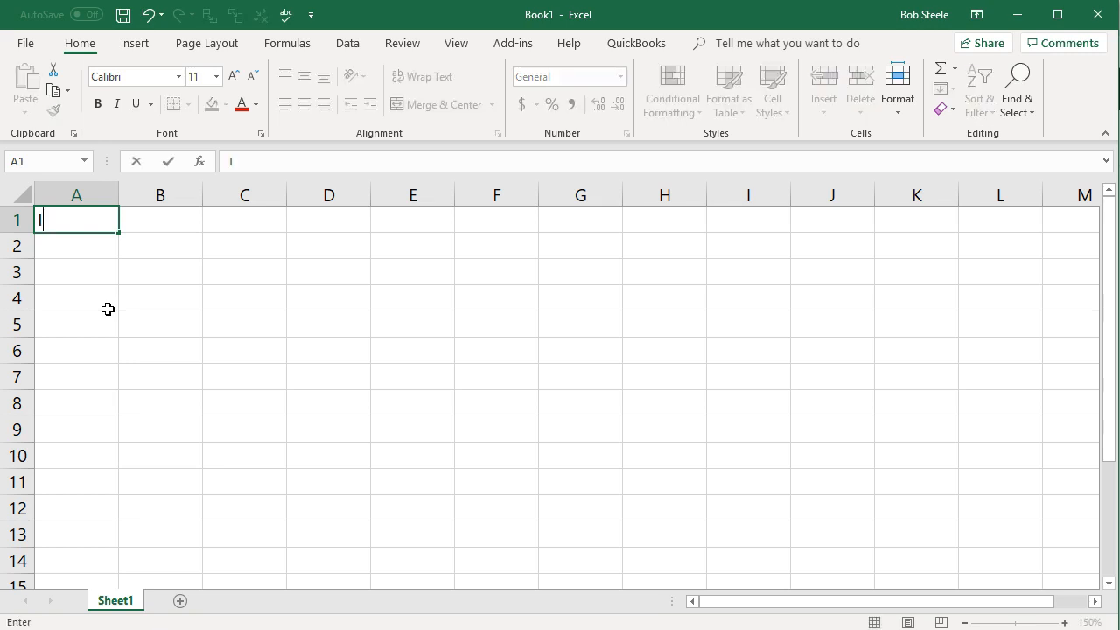
text(tem Name)
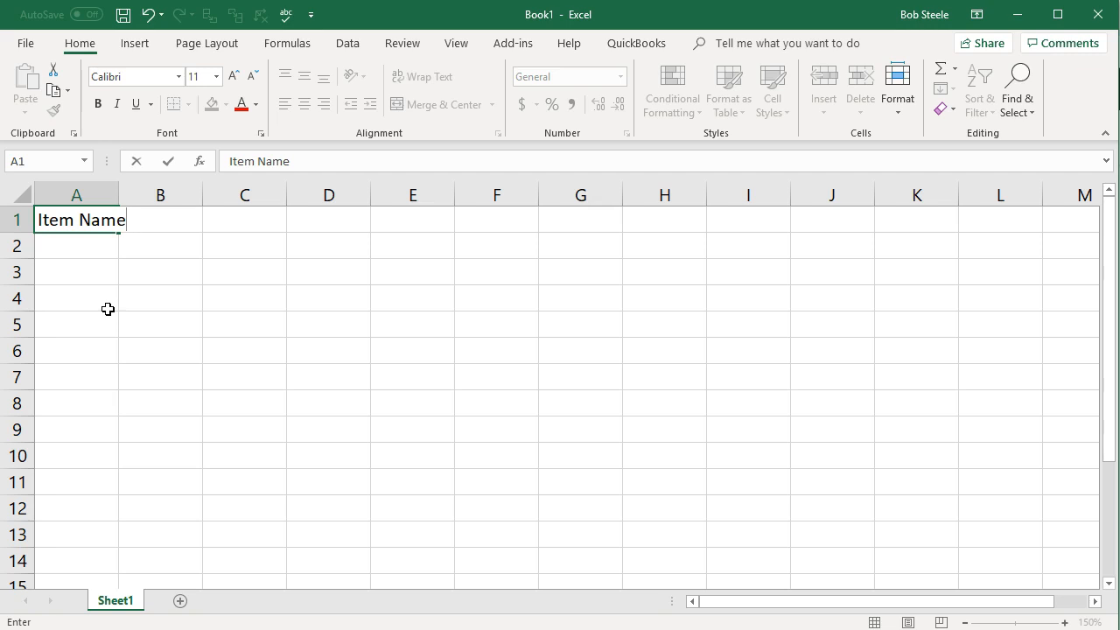
key(Tab)
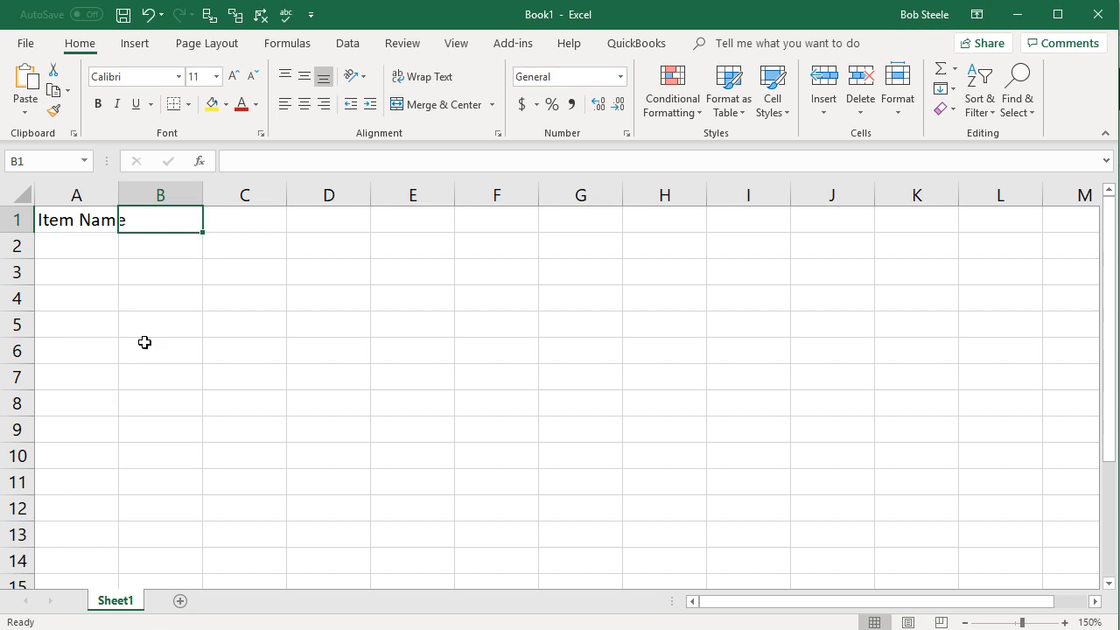
text(Sa)
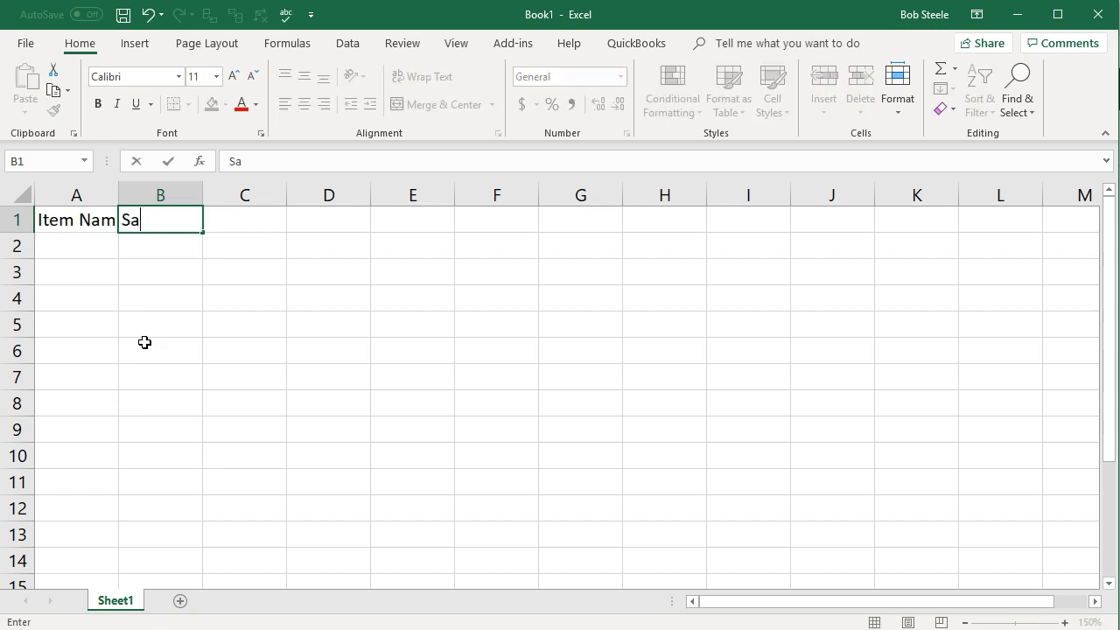
text(les Des)
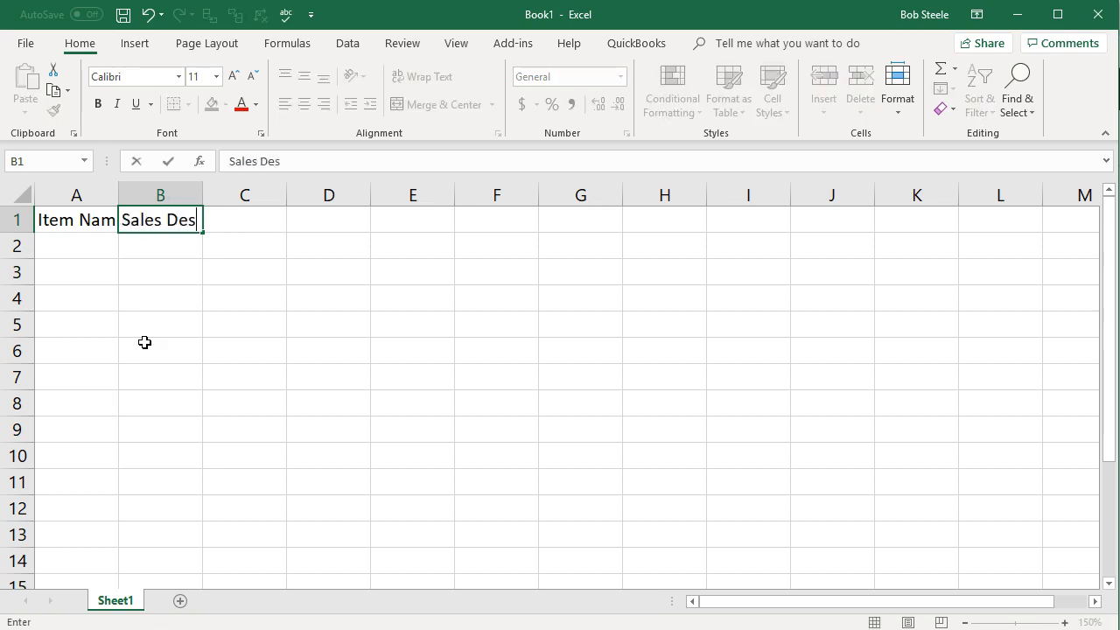
text(cription)
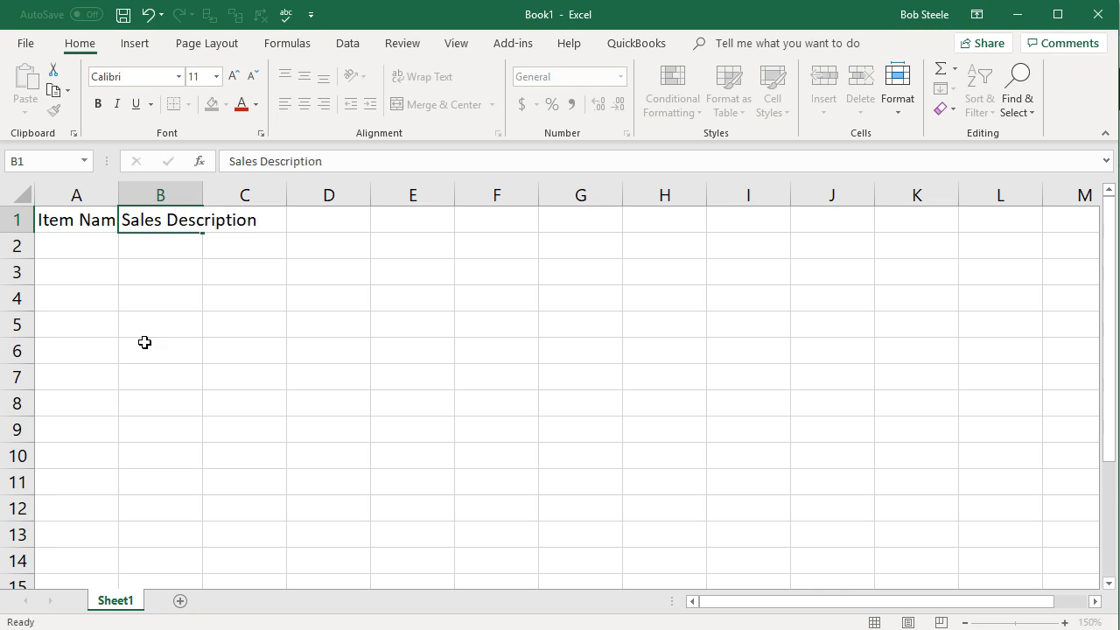
key(Tab)
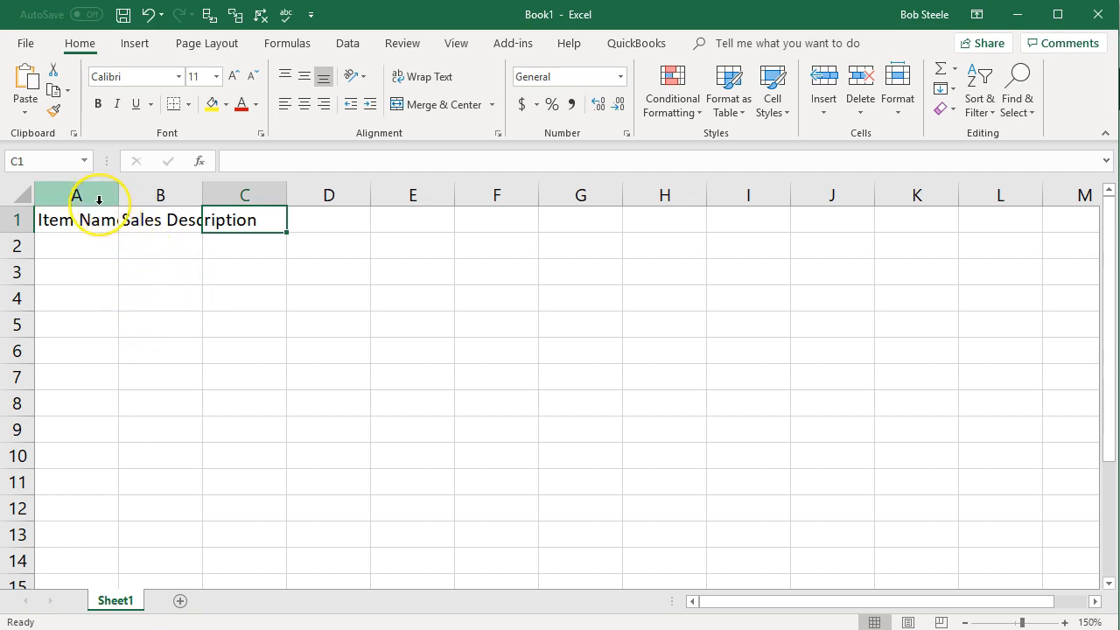
drag(99, 204, 134, 200)
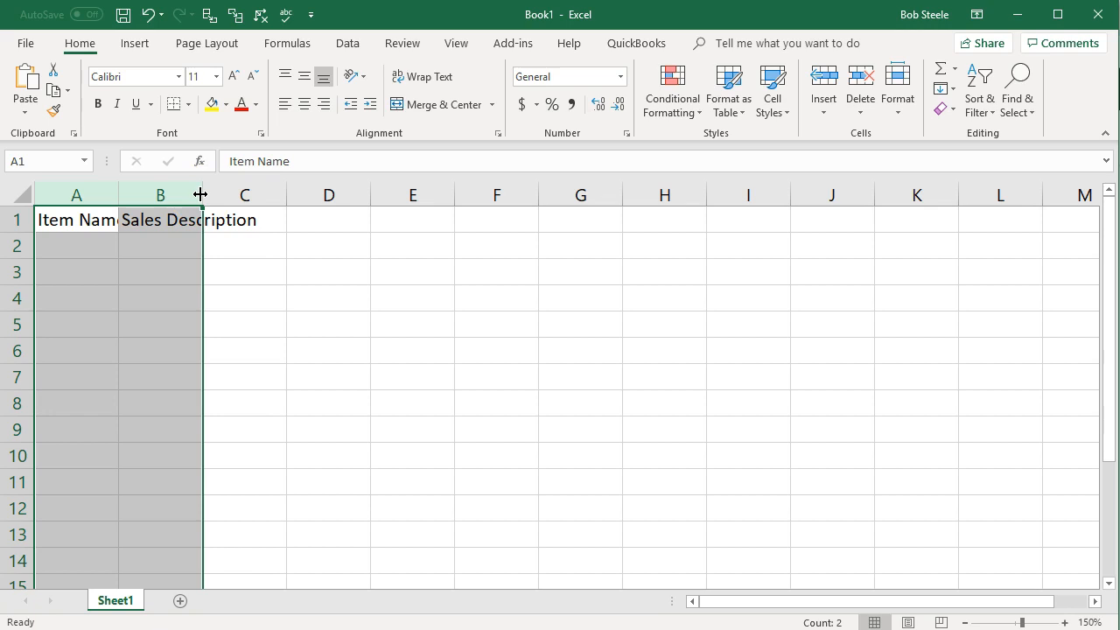
drag(201, 194, 277, 196)
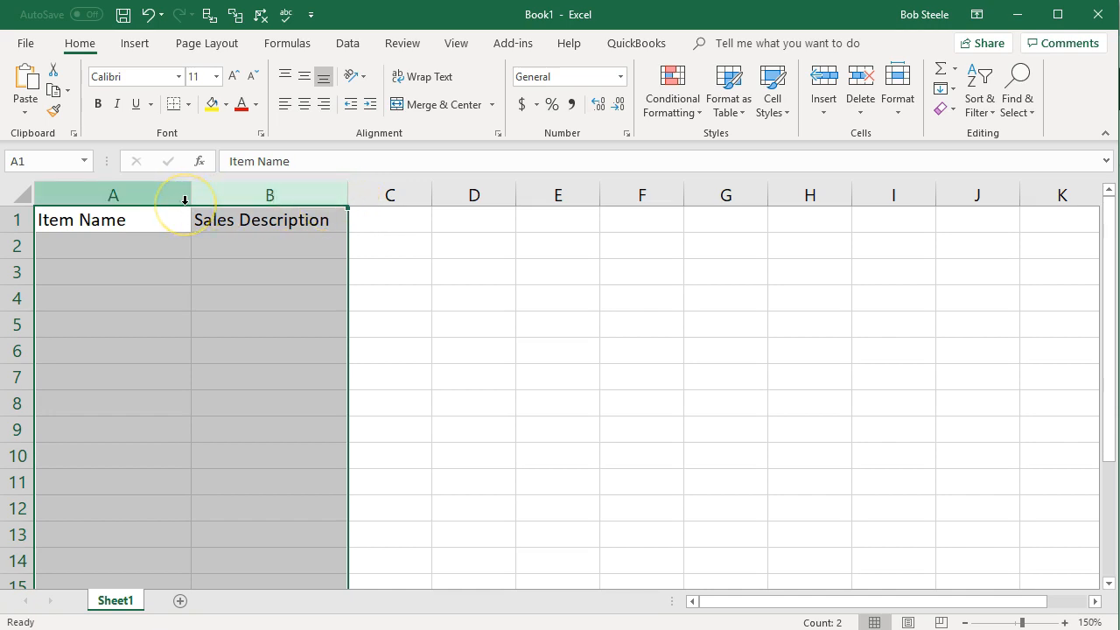
- Enter the heading Purchase Description in C1 and autofit column C to it
click(403, 226)
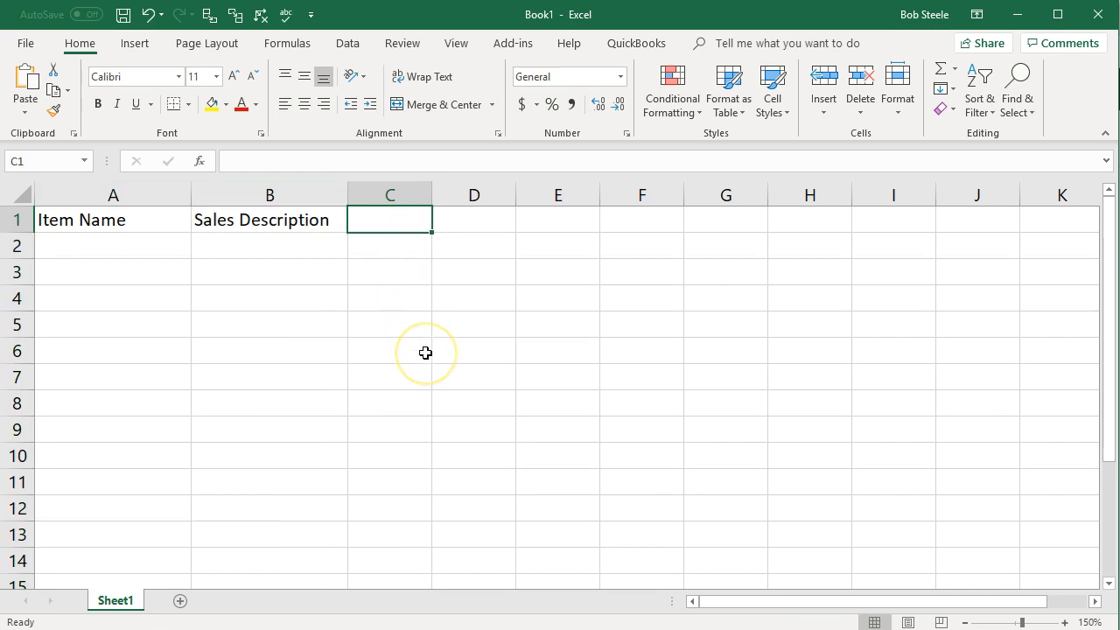
text(Purchase Description)
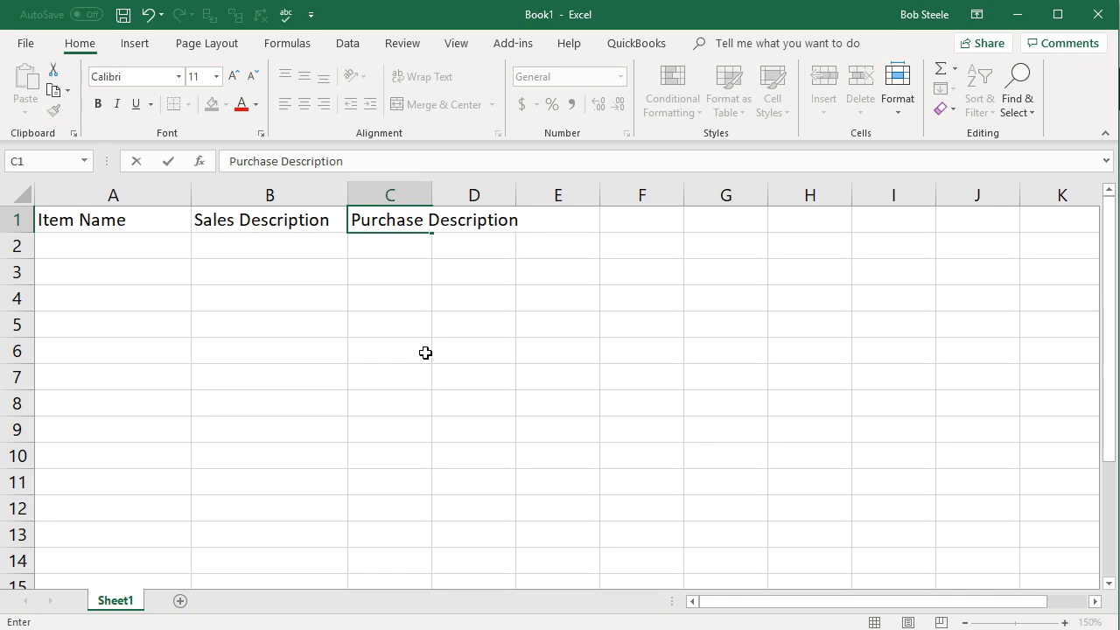
key(Return)
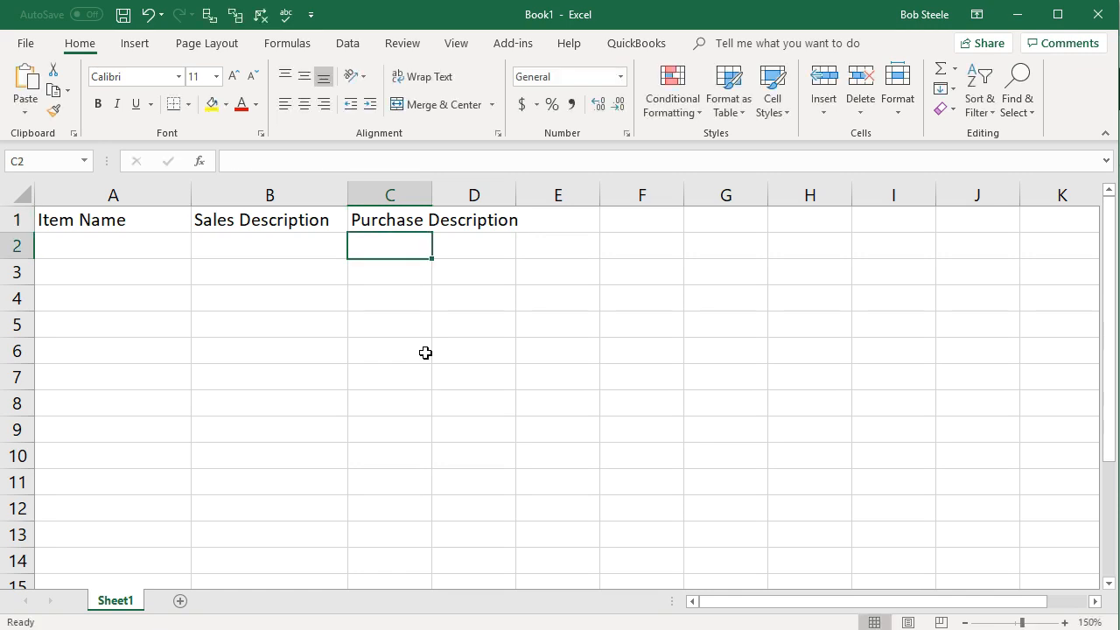
double_click(430, 199)
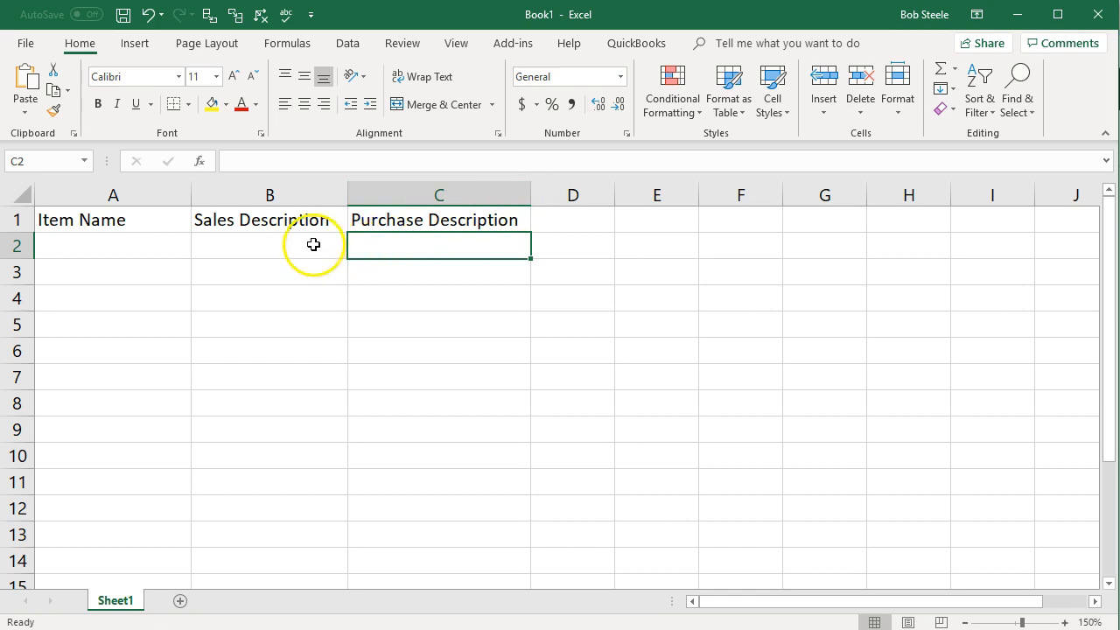
- Enter the headings Cost in D1 and Sales Price in E1
click(554, 223)
text(Cost)
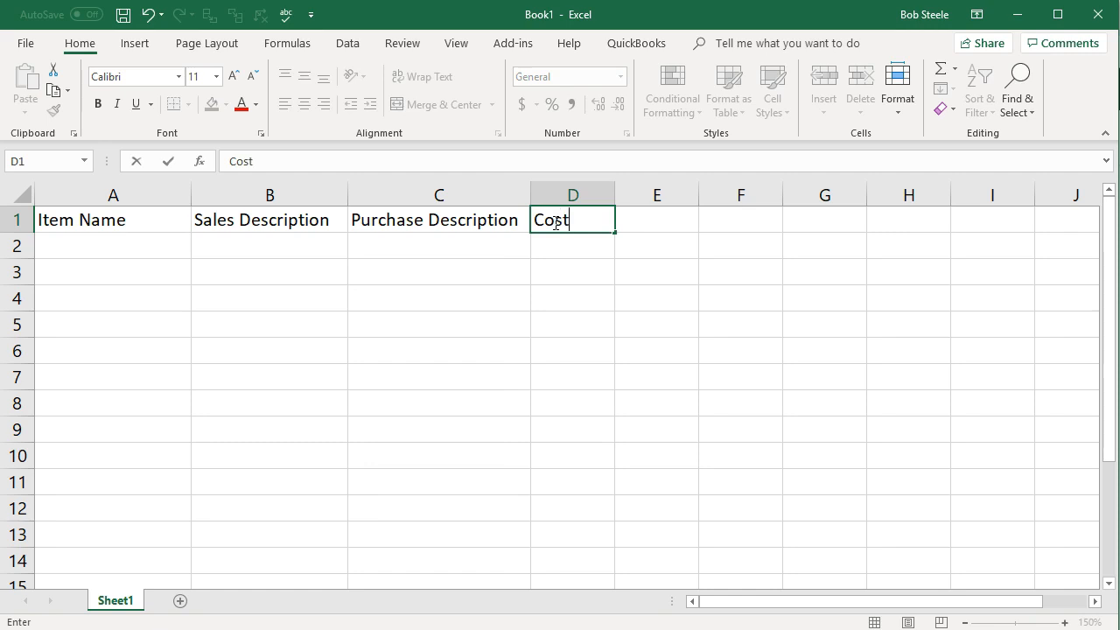
key(Tab)
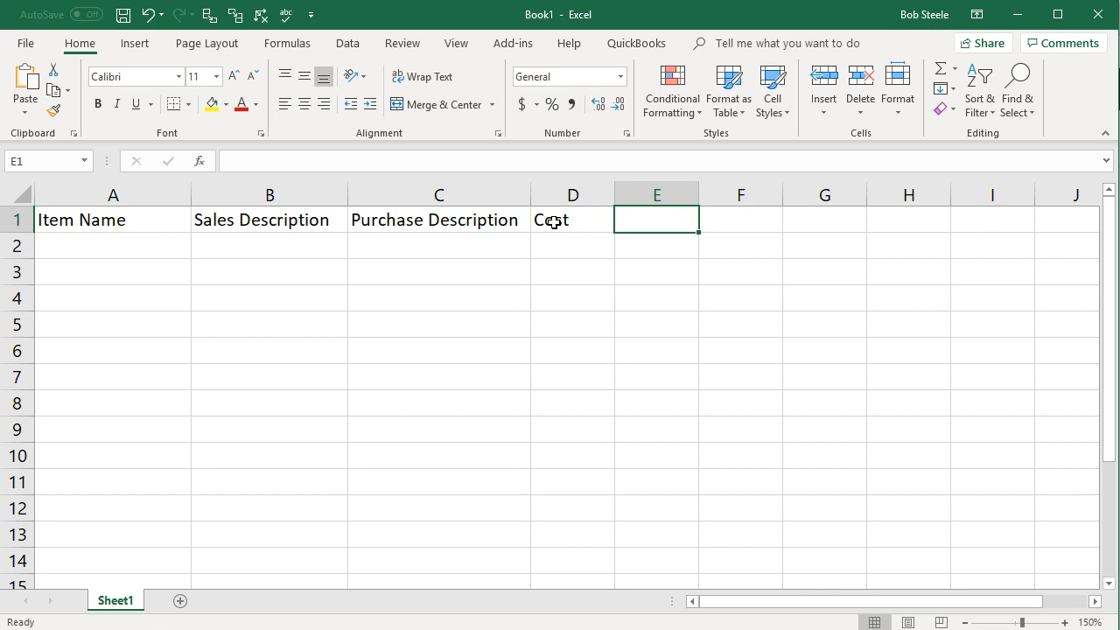
text(Sale)
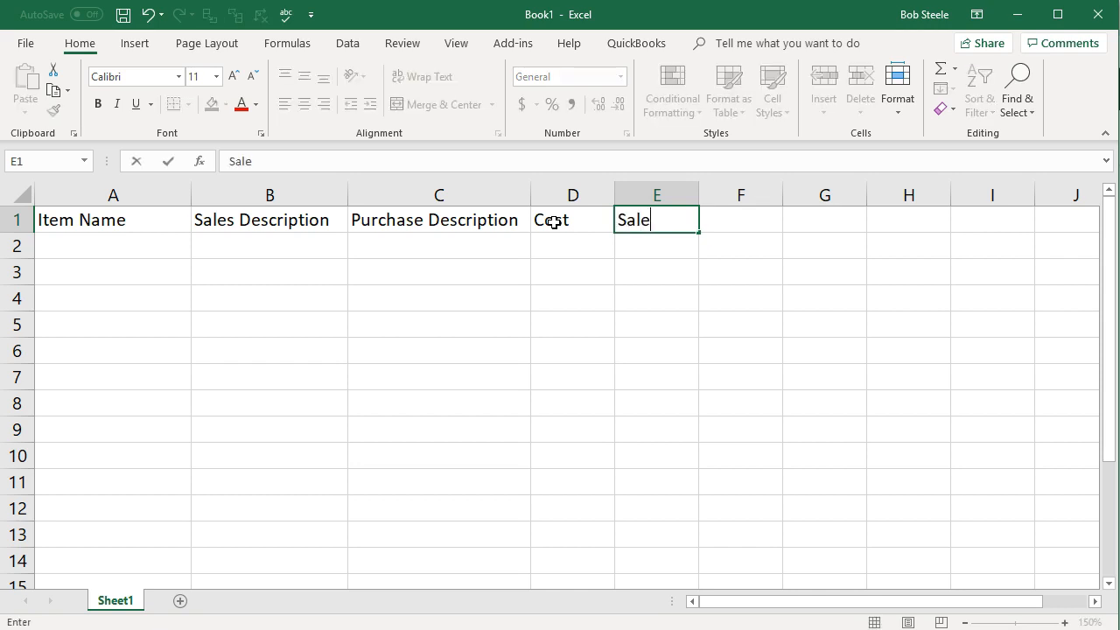
text(s Price)
key(Tab)
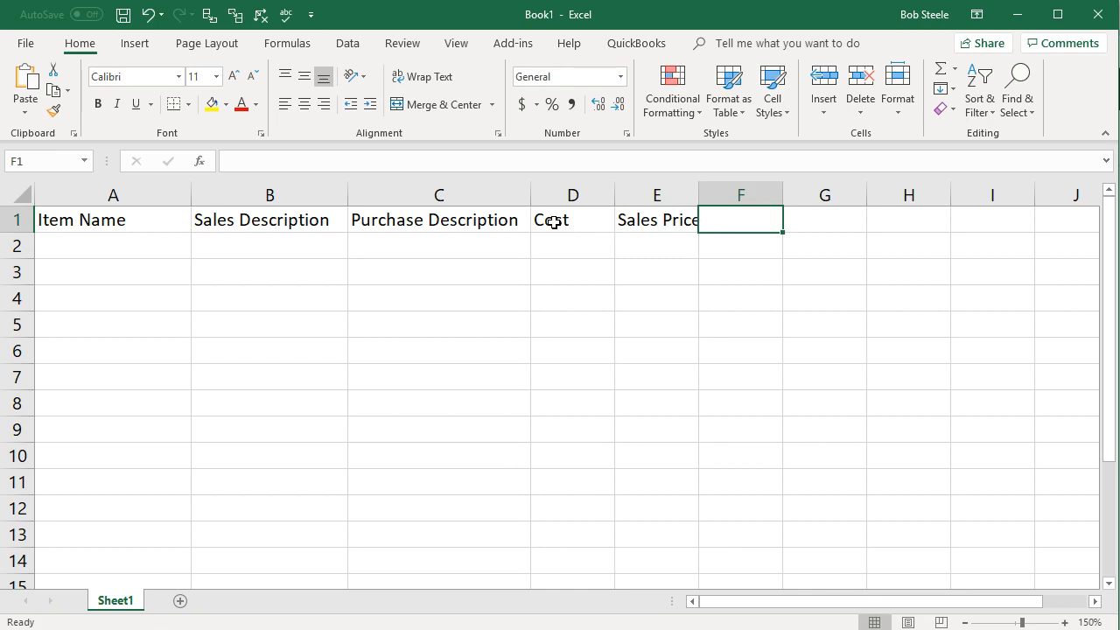
- Enter the heading Expense Account in F1 and autofit column F to it
text(E)
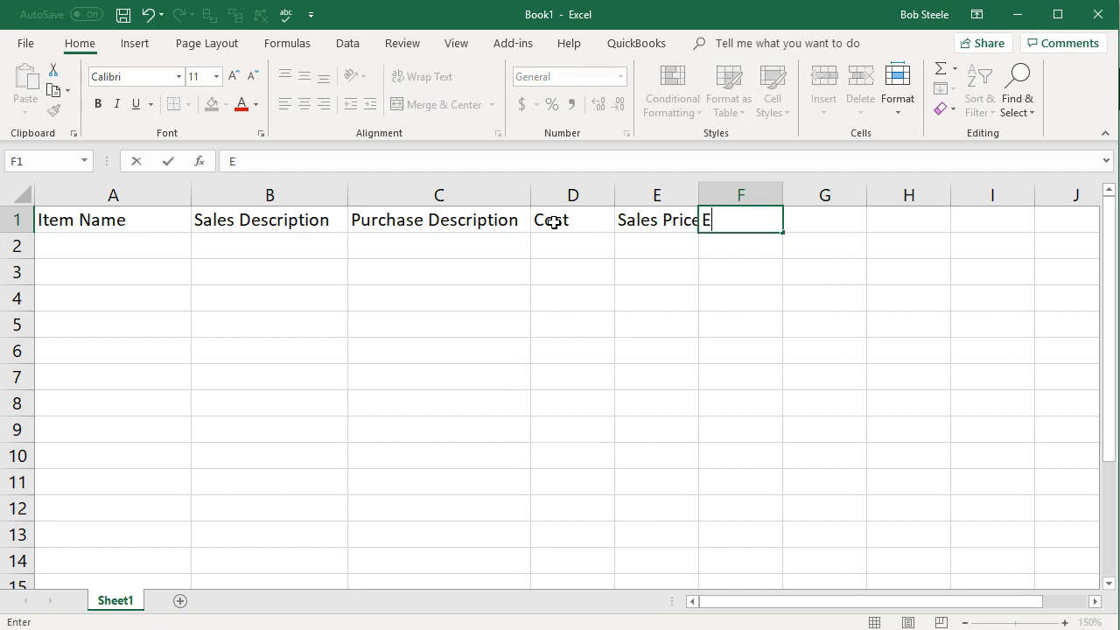
text(xpense Account)
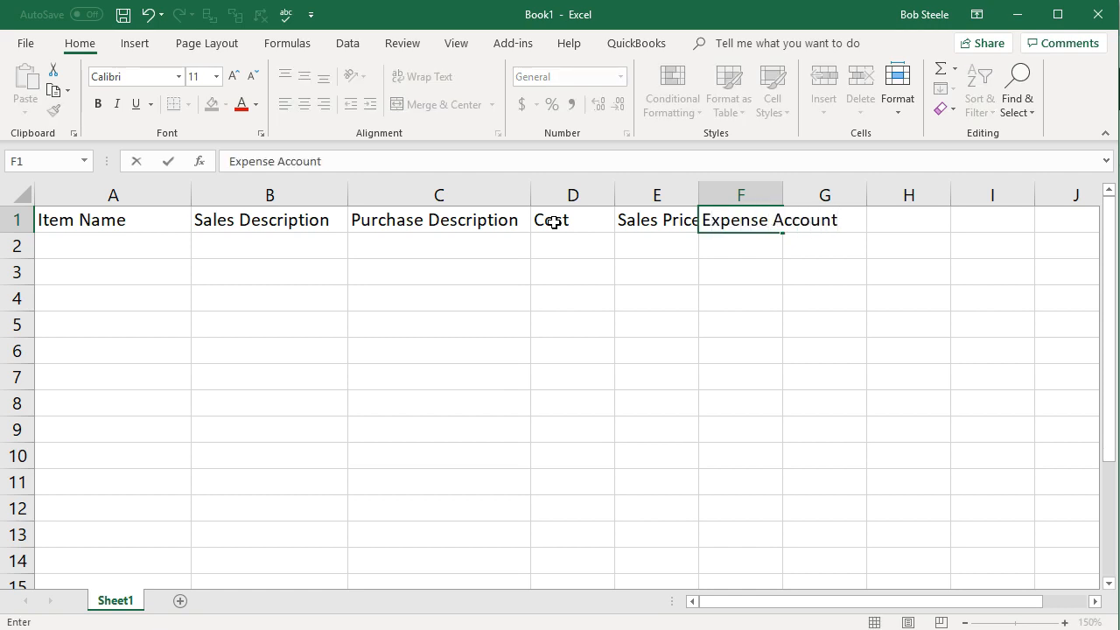
key(Tab)
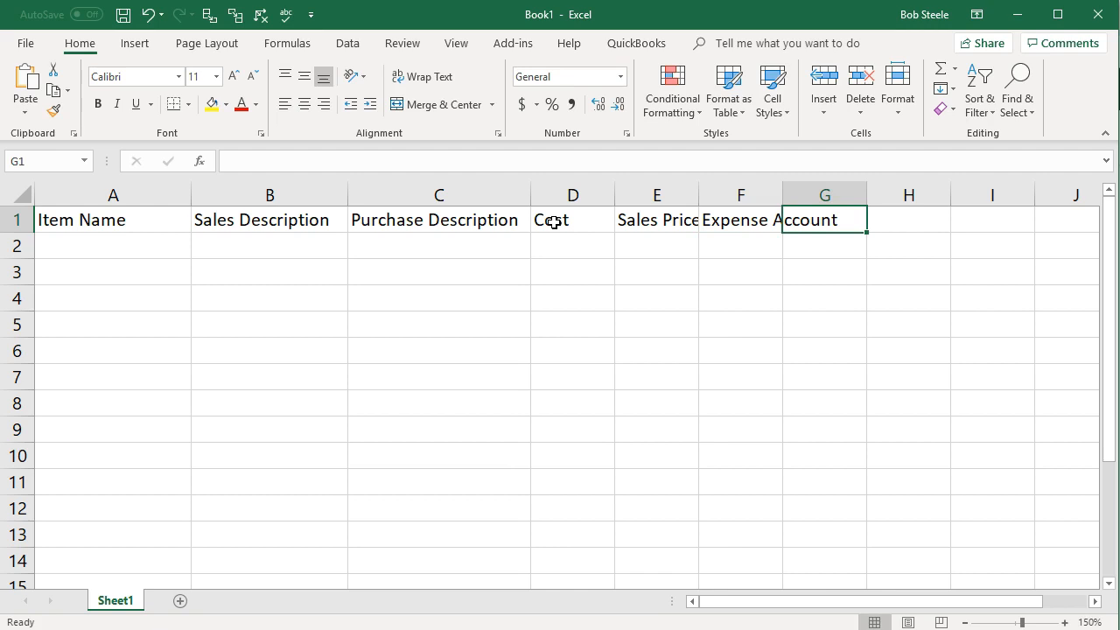
double_click(782, 194)
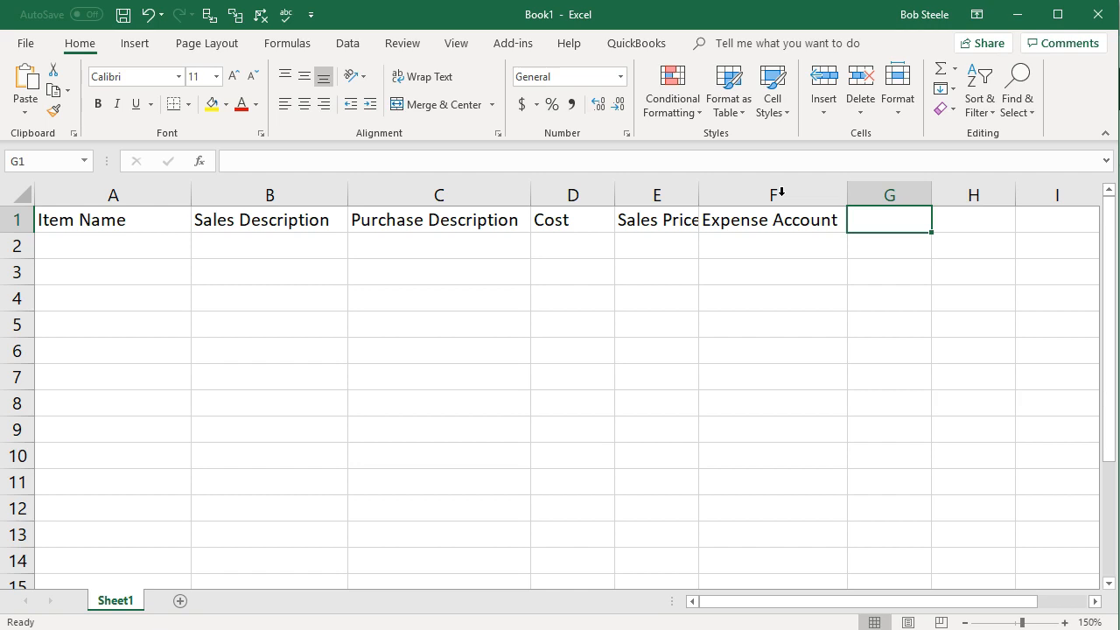
- Enter the heading Income Account in G1 and widen column G to fit it
text(In)
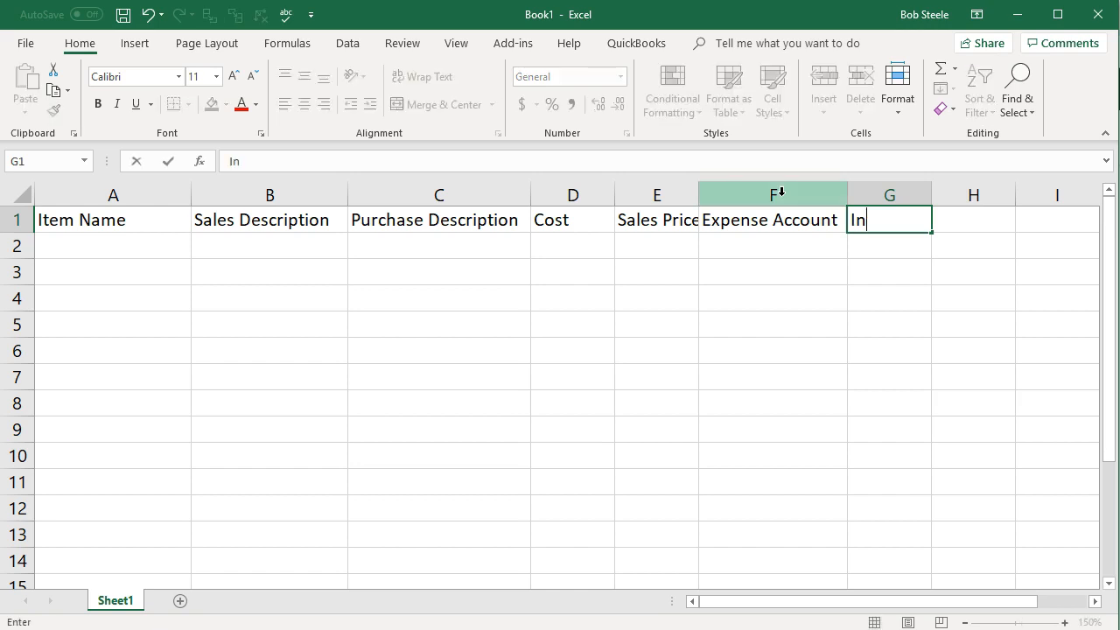
text(come Account)
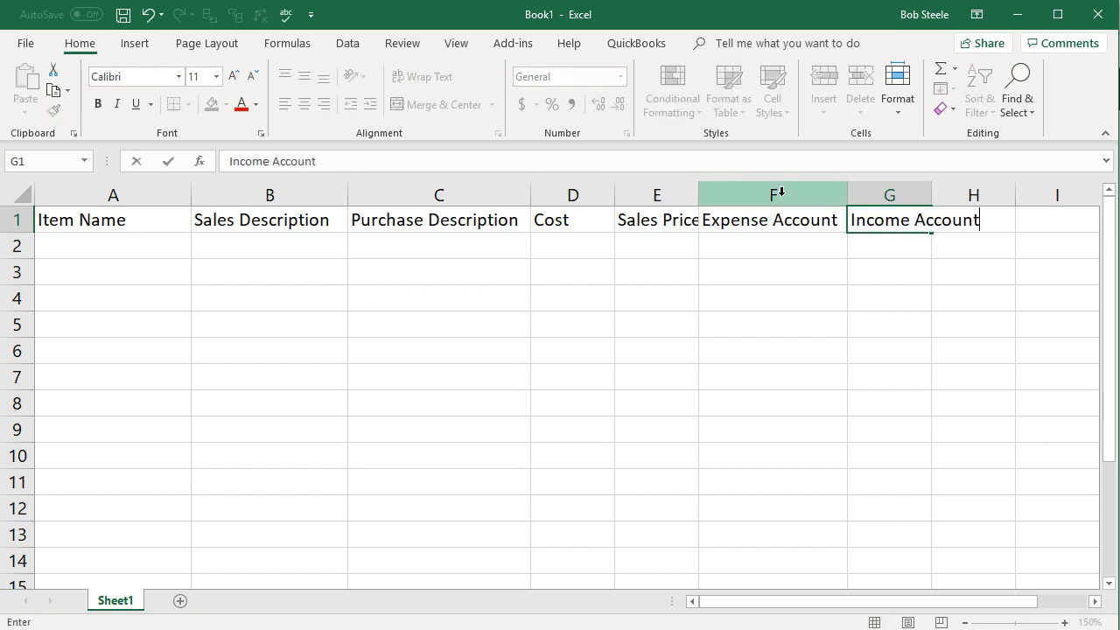
key(Tab)
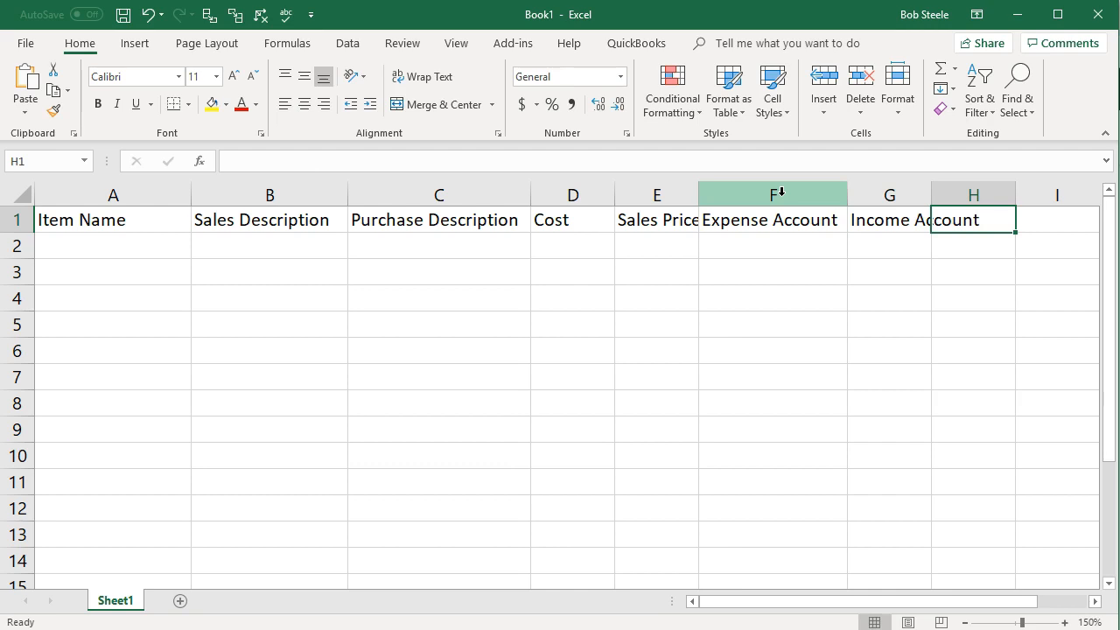
drag(931, 195, 984, 203)
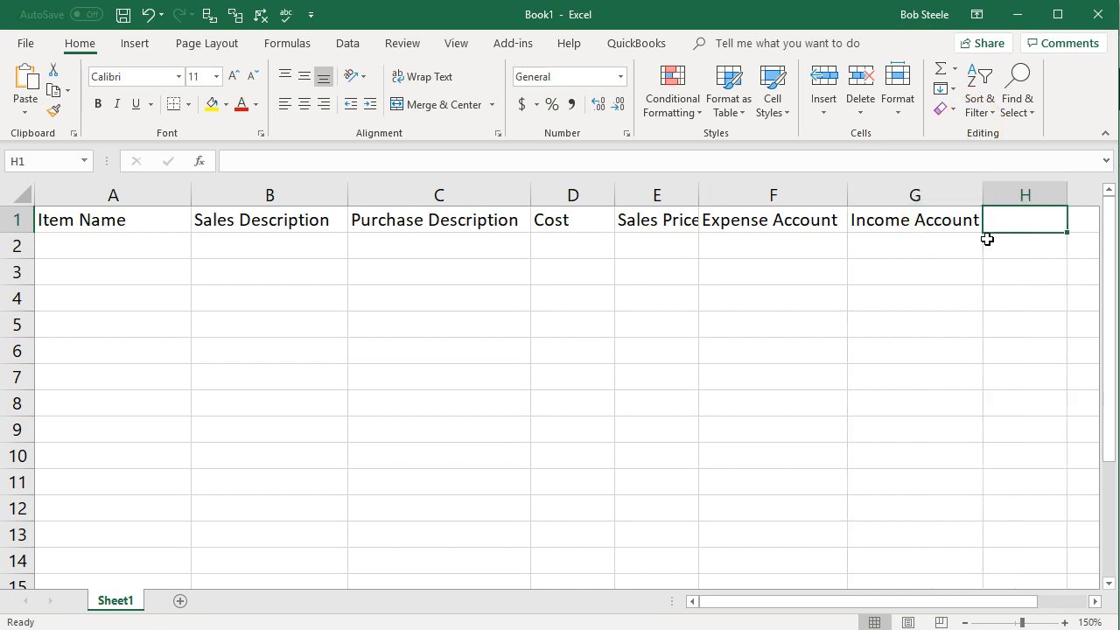
- Enter the heading Asset Account in H1
text(A)
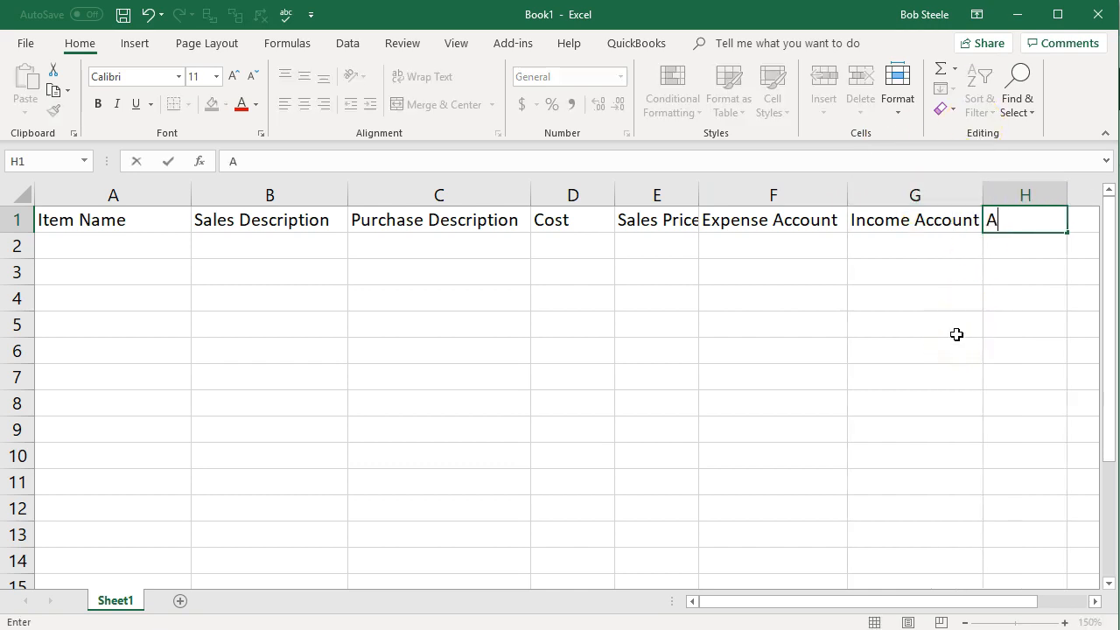
text(sset Account)
key(Tab)
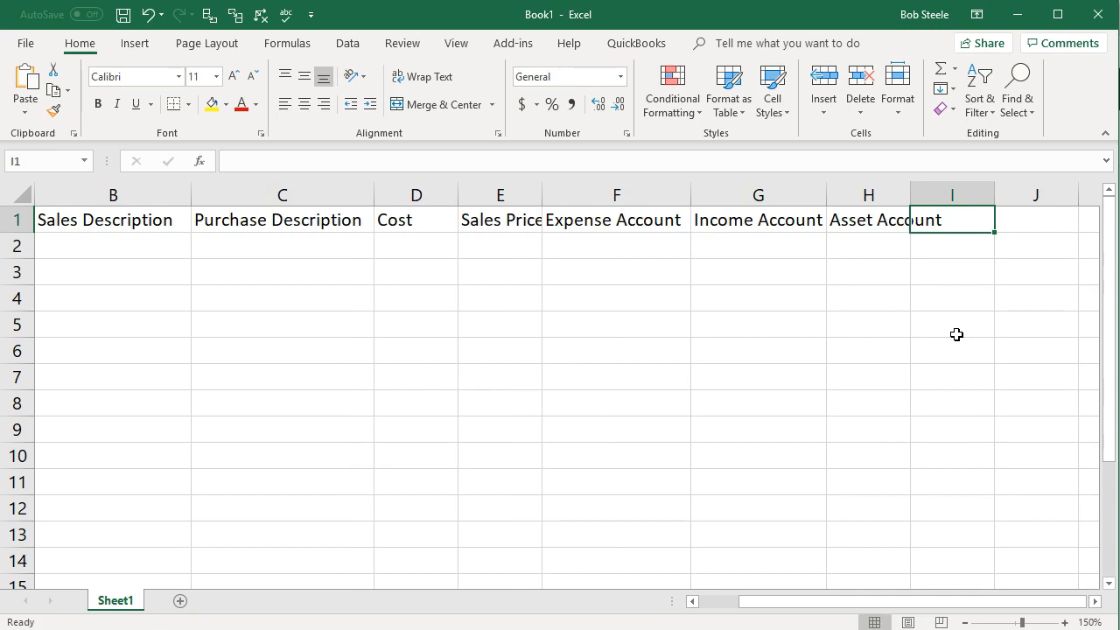
- Widen column H to fit its heading, then enter the heading Sales Tax Code in I1 with column I widened to fit
drag(910, 195, 955, 192)
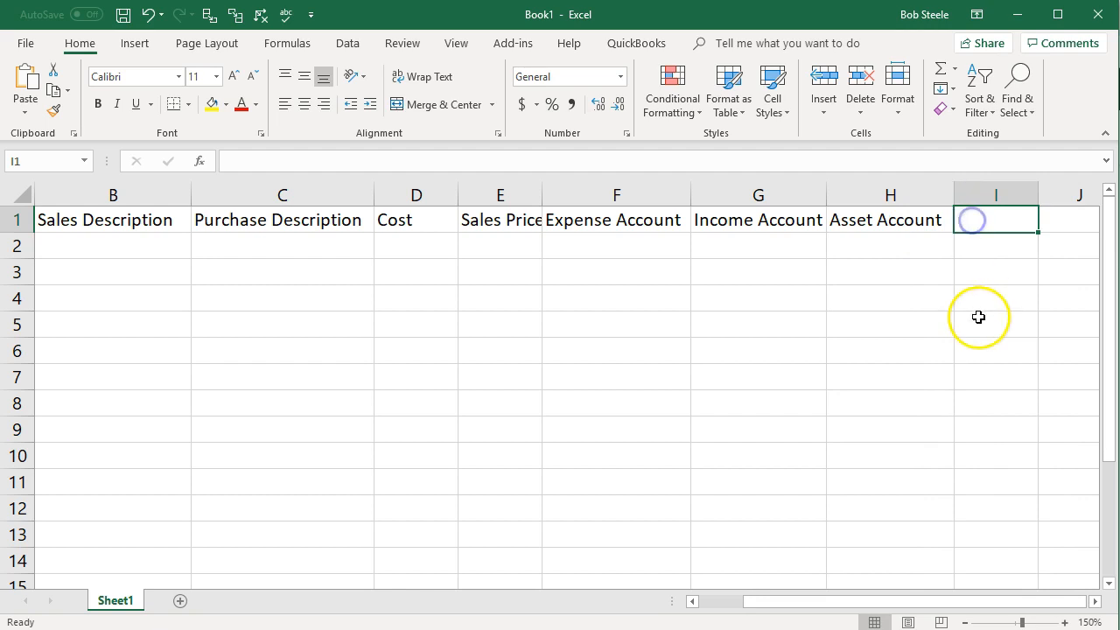
text(Sales )
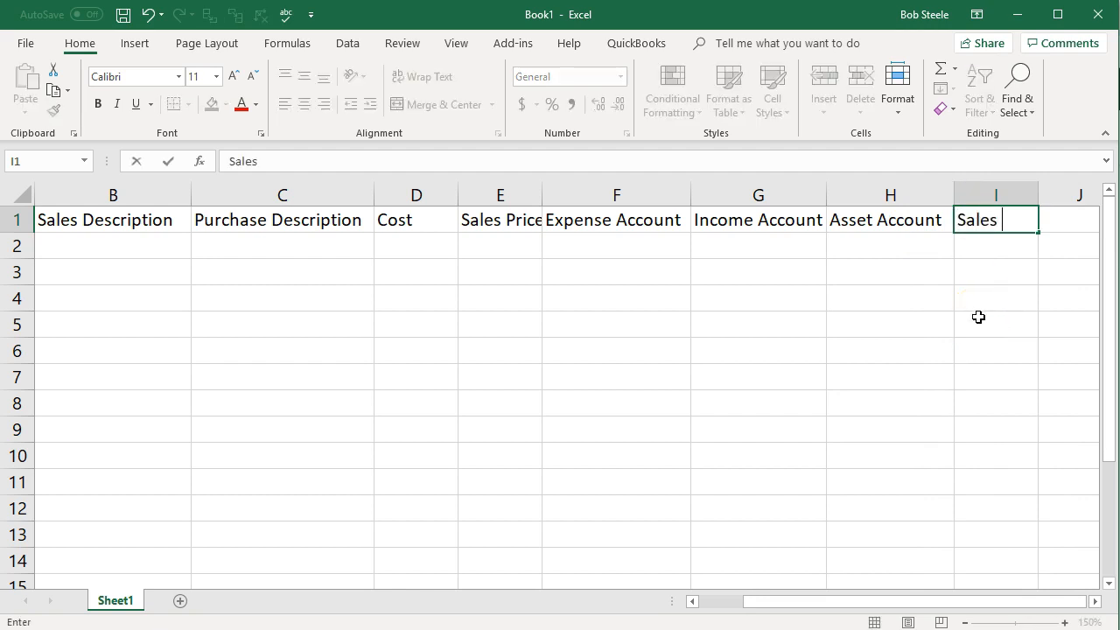
text(Tax Code)
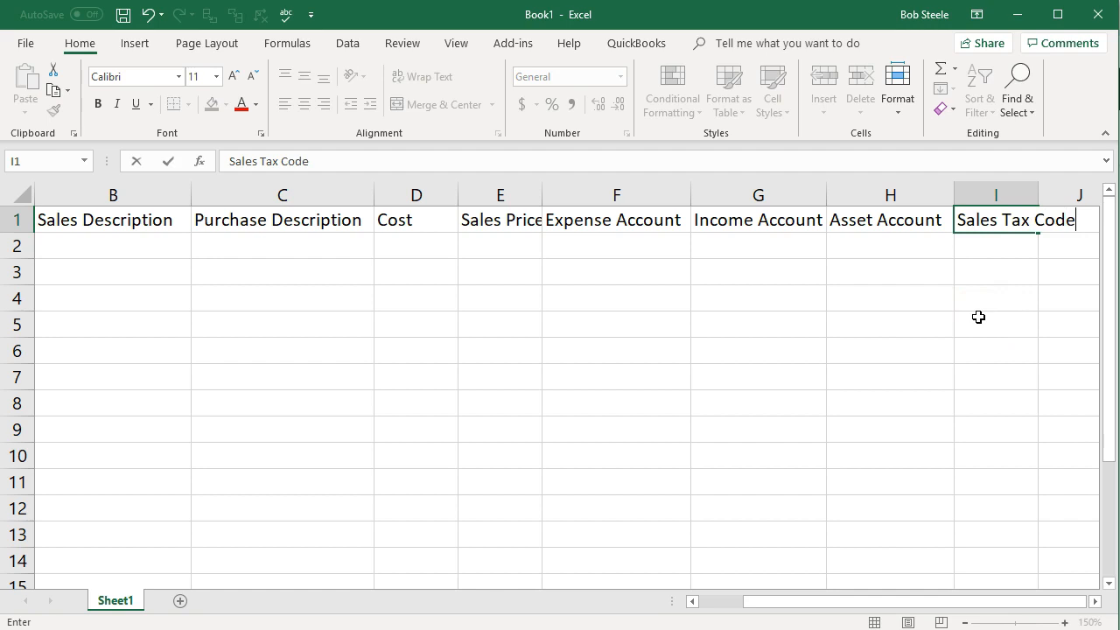
key(Tab)
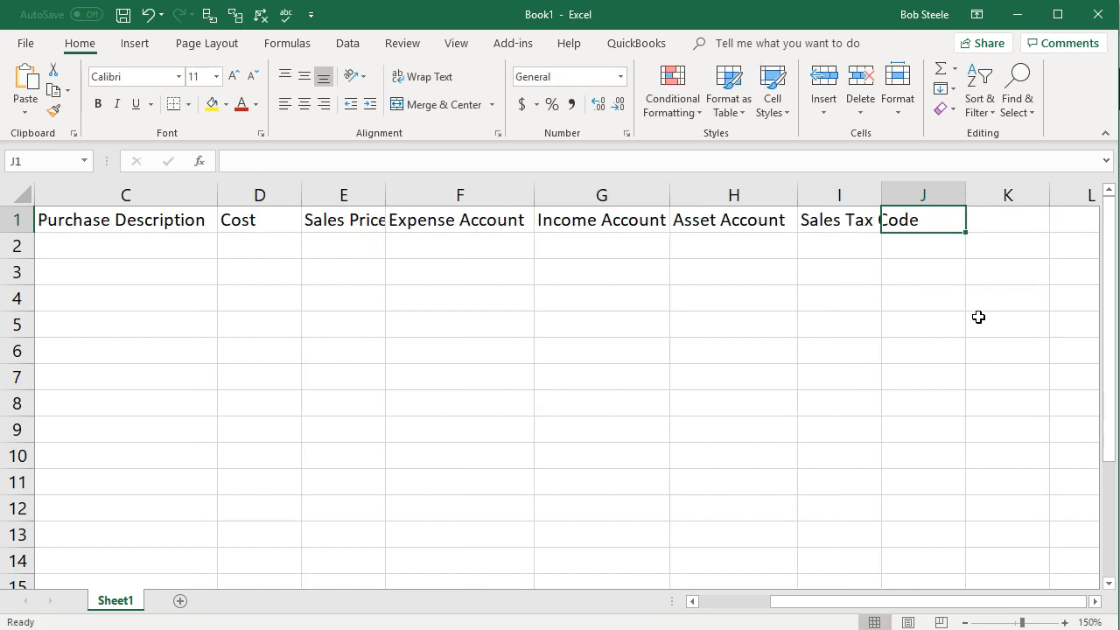
drag(882, 195, 924, 193)
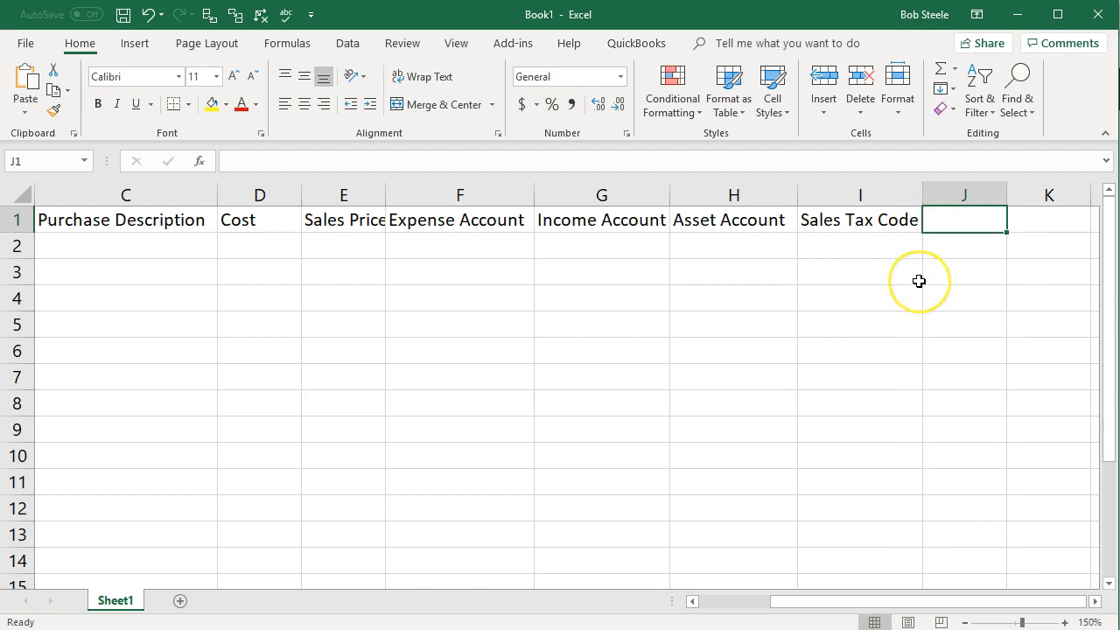
key(Left)
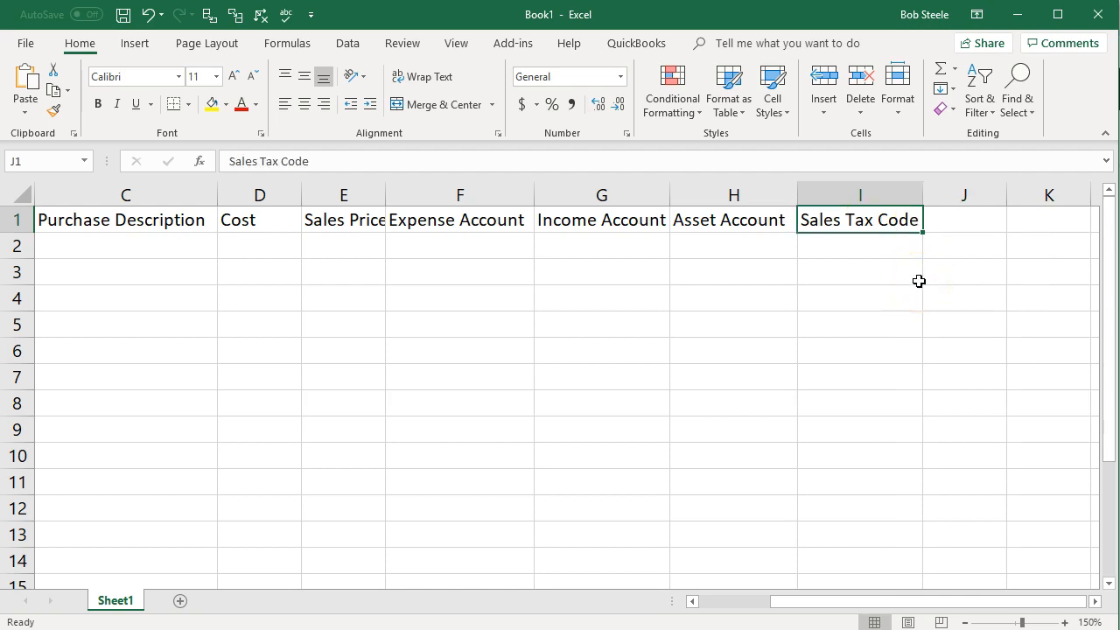
key(Right)
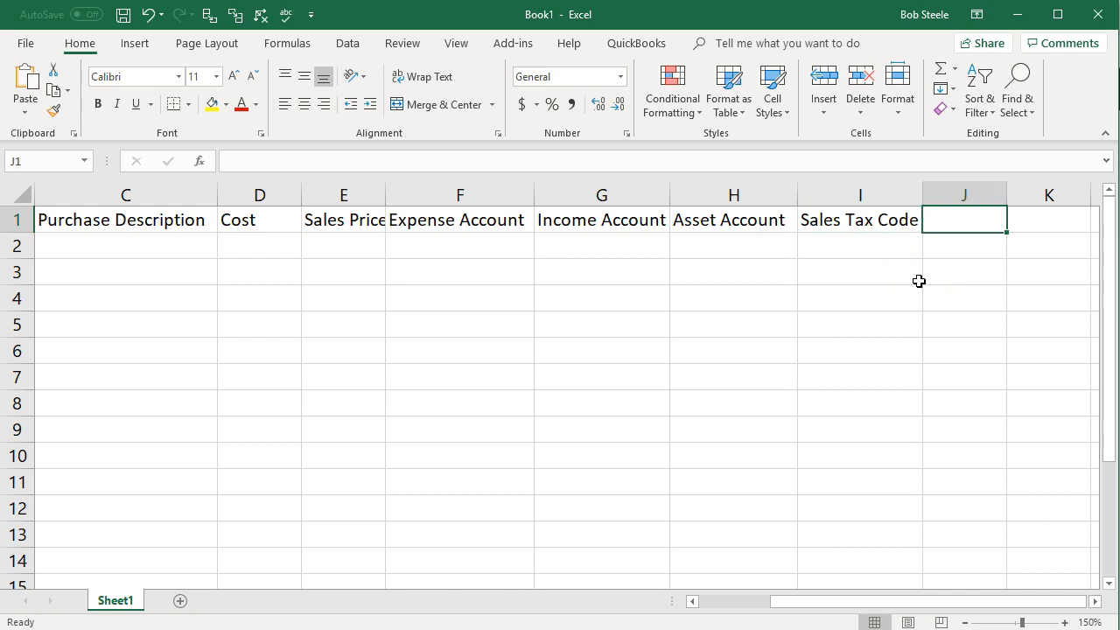
- Enter the heading QTY On Hand in J1 and widen column J to fit it
double_click(945, 219)
text(QT)
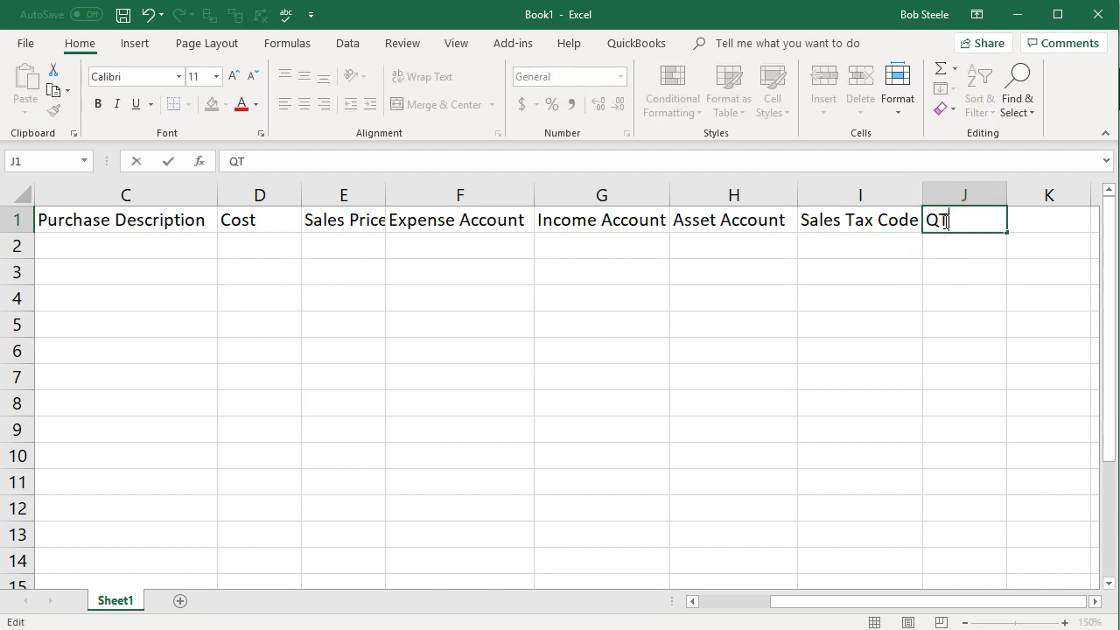
text(Y On Hand)
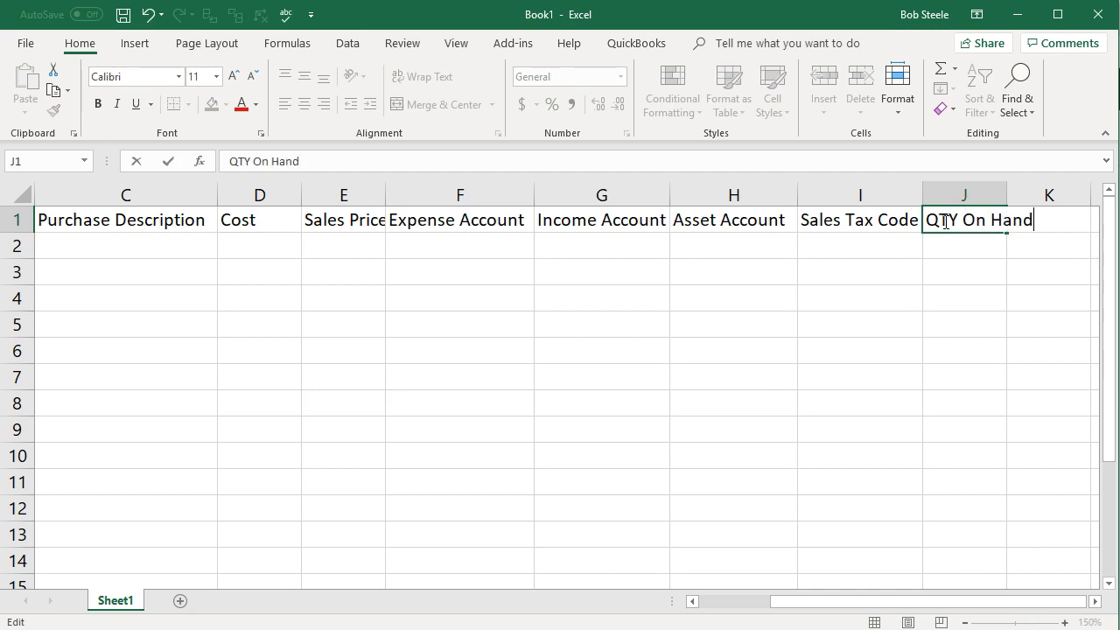
key(Tab)
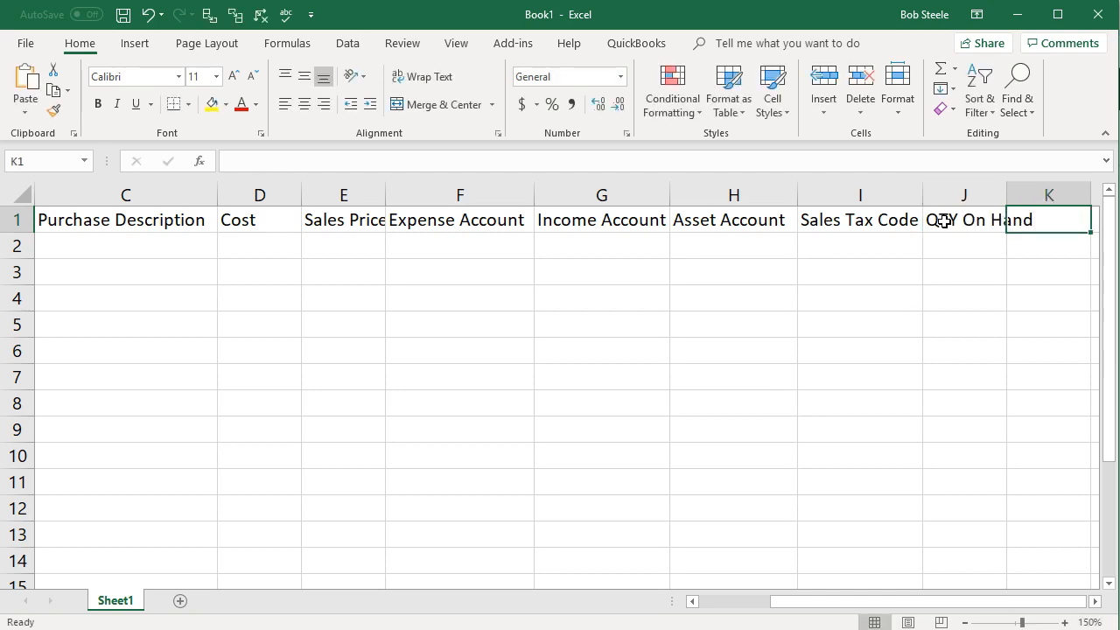
drag(1006, 195, 1034, 198)
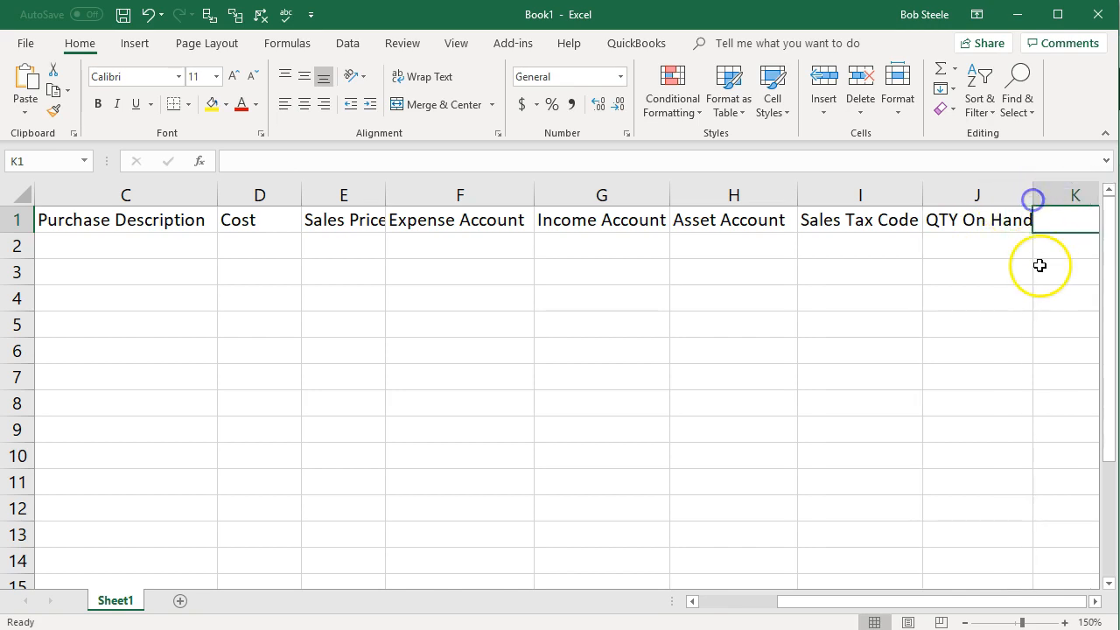
- Enter the heading As of Date in K1
scroll(1040, 265, right, 1)
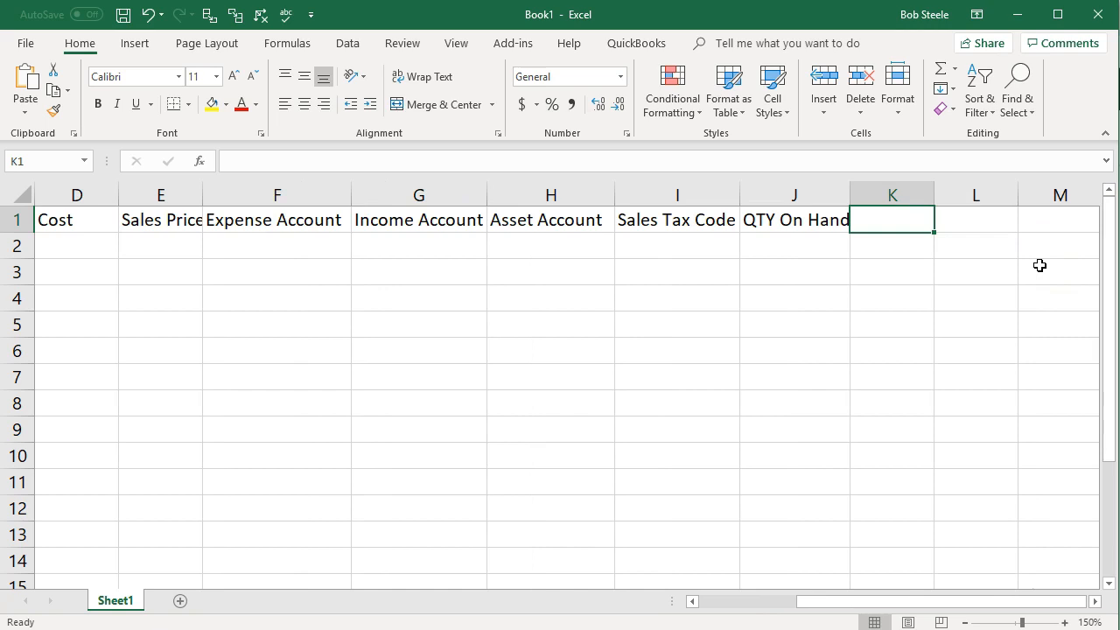
text(As of Date)
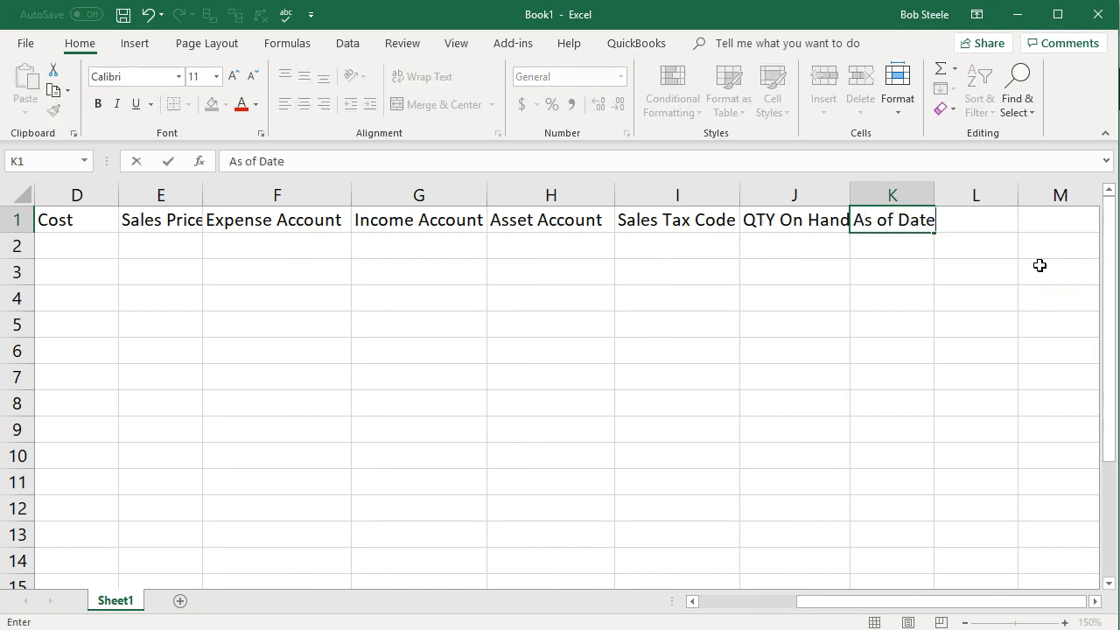
key(Return)
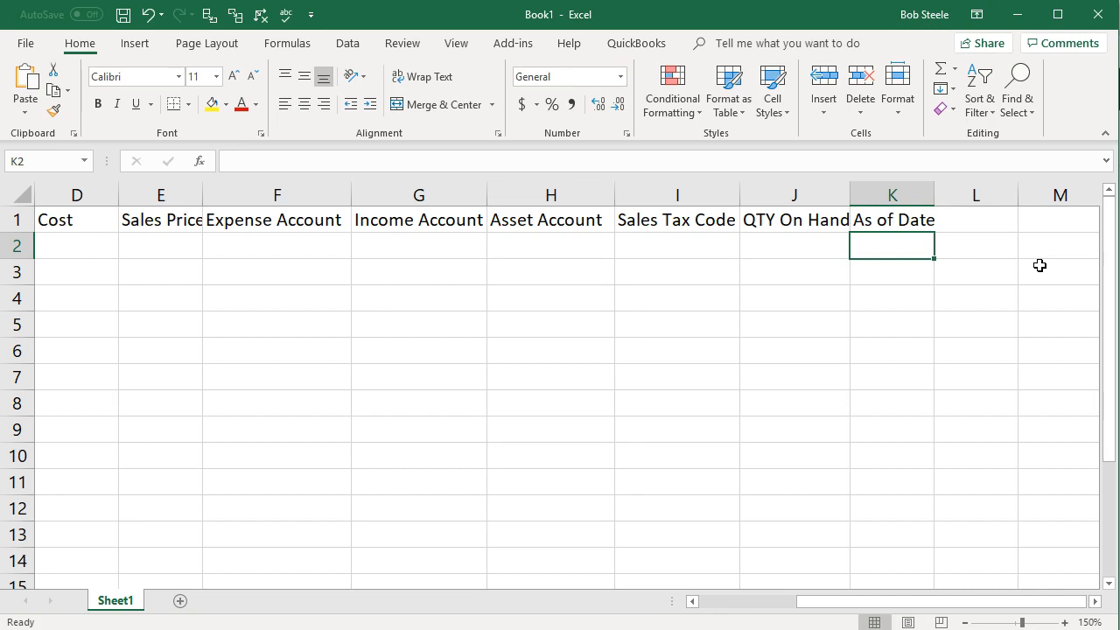
- Autofit the widths of columns A through K to their headings
drag(892, 195, 90, 218)
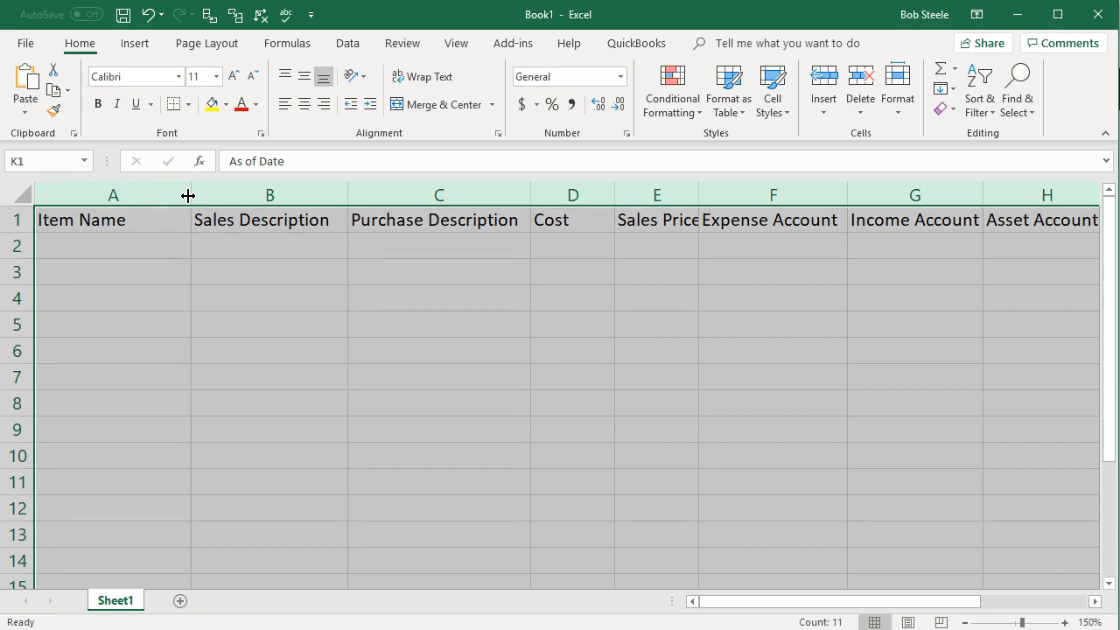
double_click(188, 195)
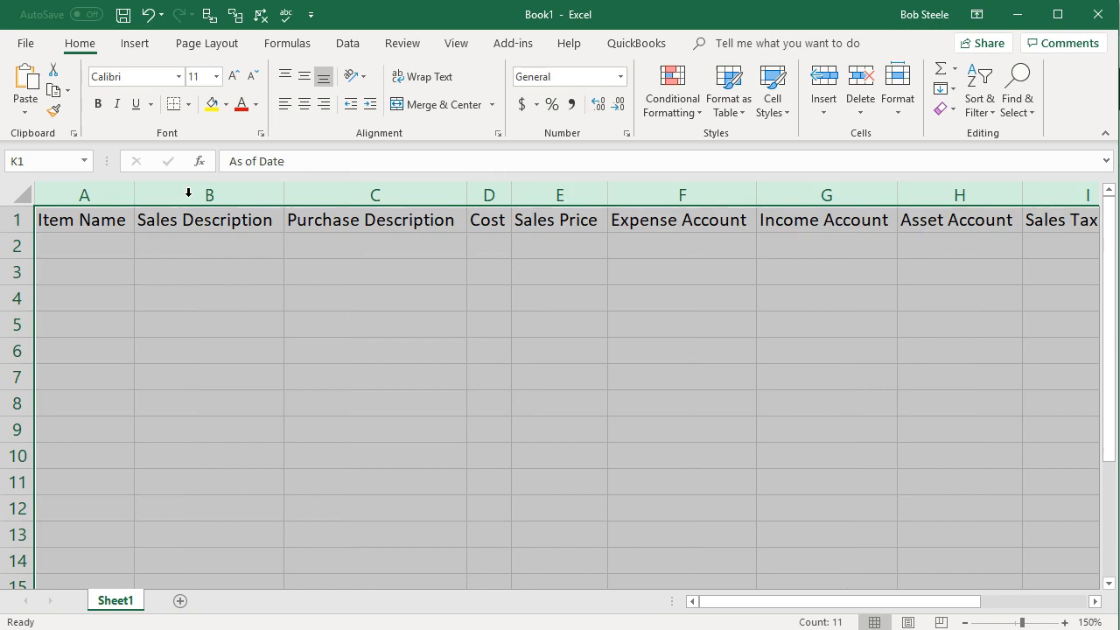
click(179, 251)
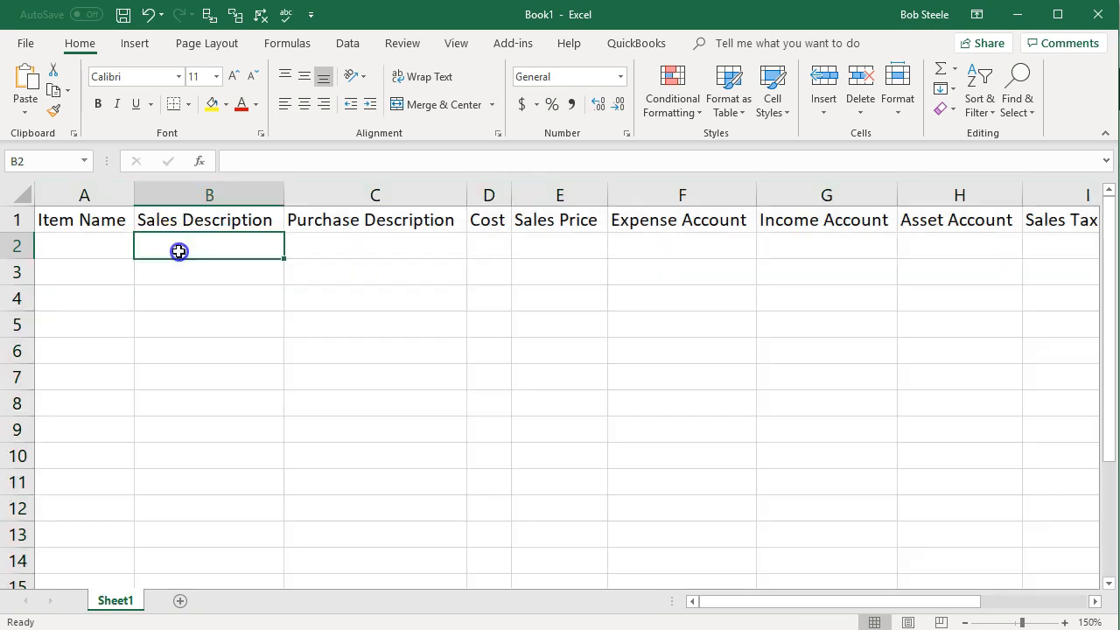
- Make the entire heading row 1 bold
click(20, 219)
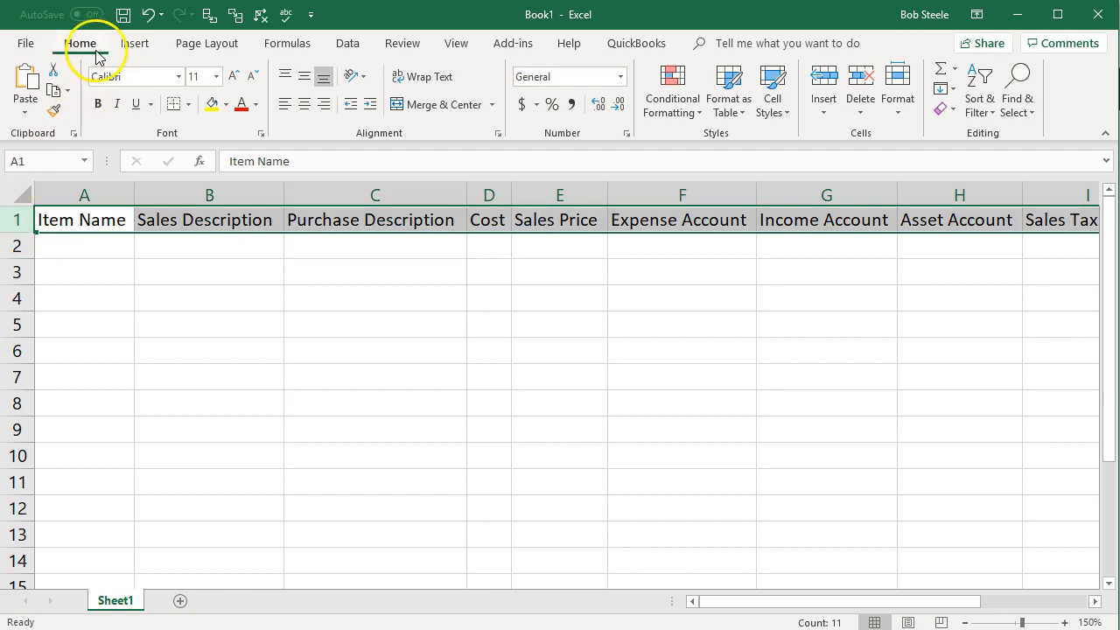
click(98, 105)
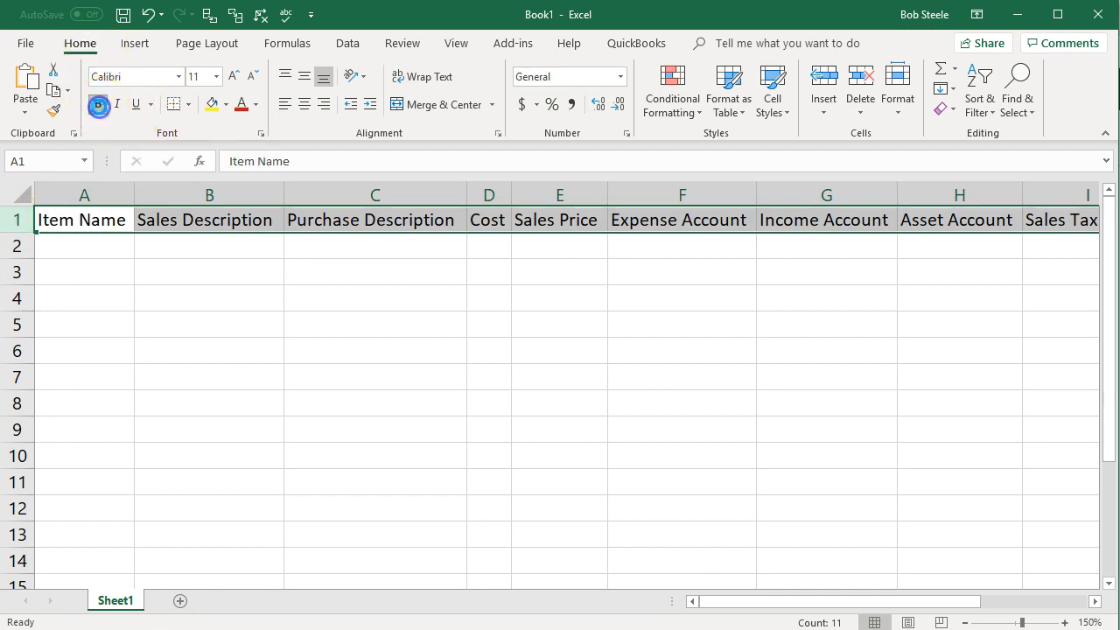
click(112, 220)
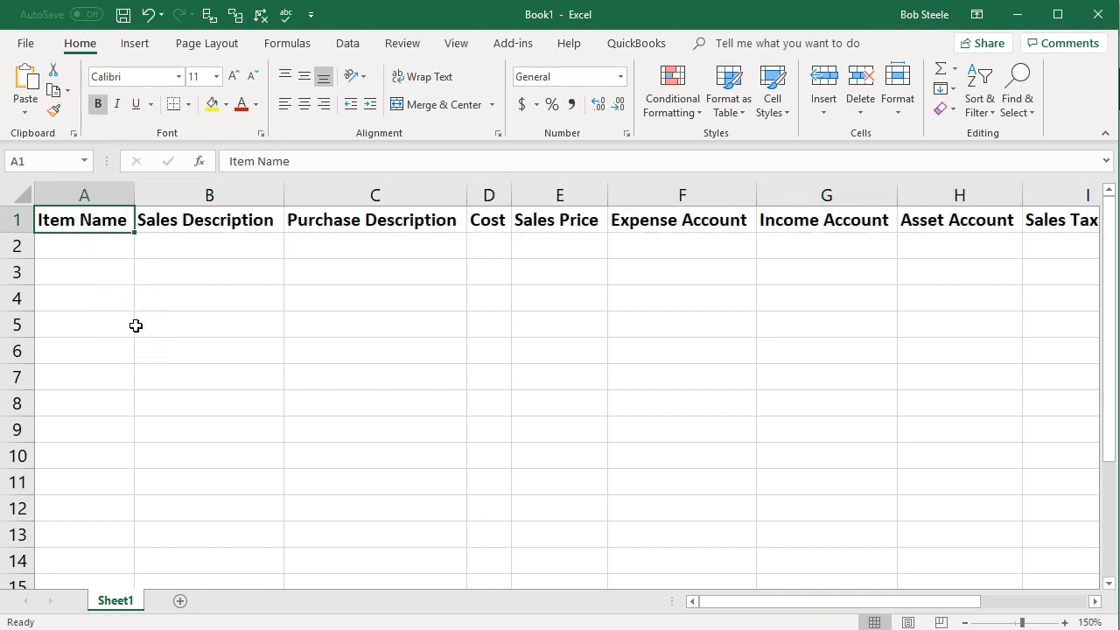
- Review the row 1 headings one by one from Item Name through As of Date
key(Right)
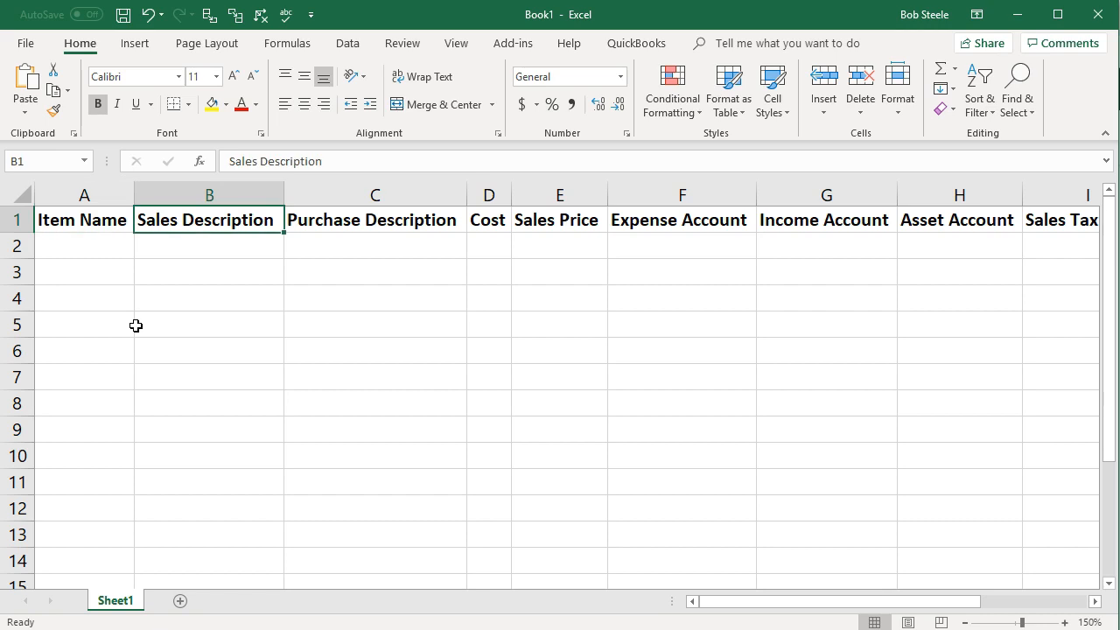
key(Right)
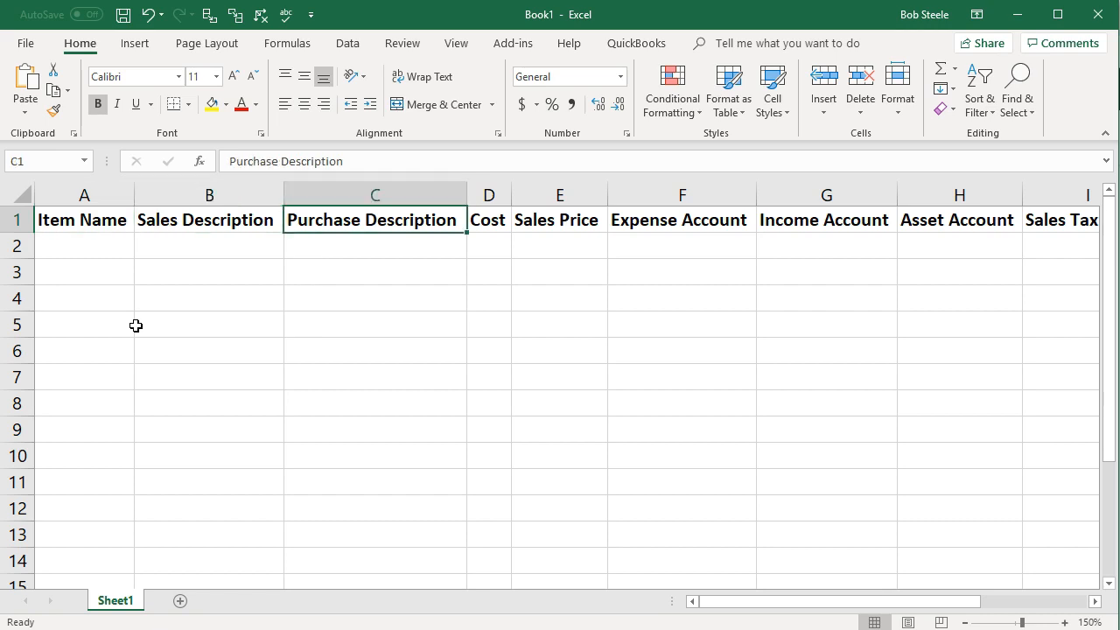
key(Right)
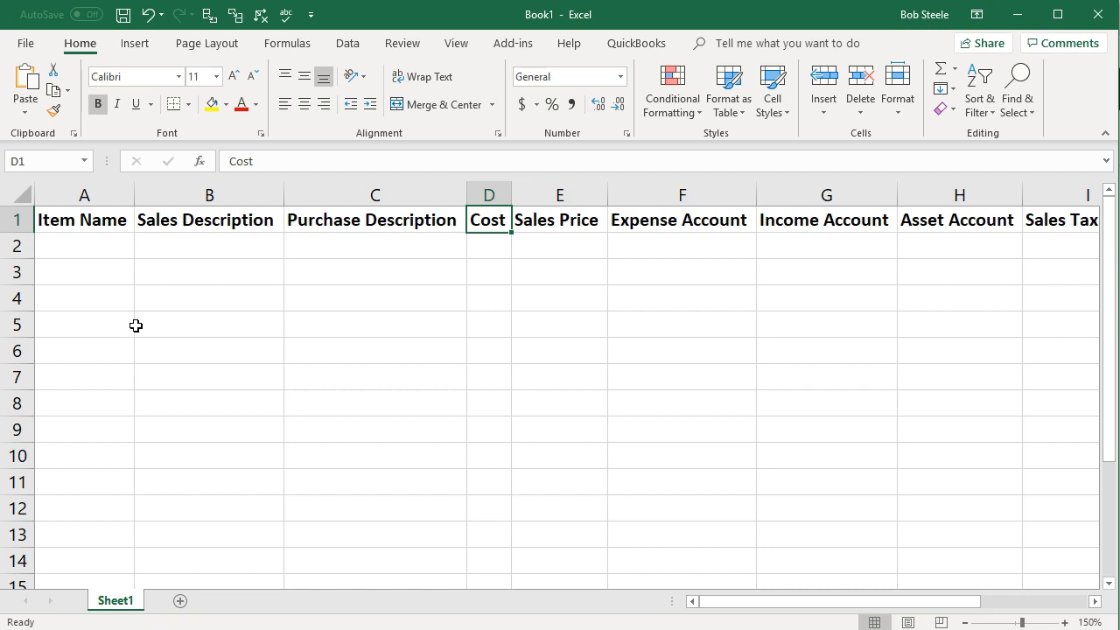
key(Right)
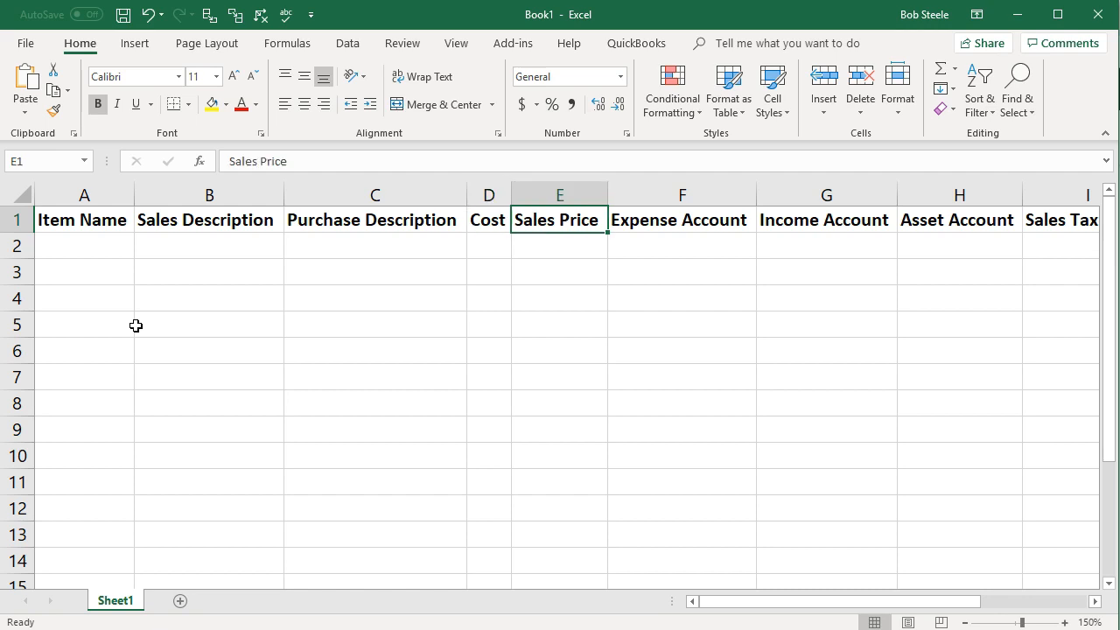
key(Right)
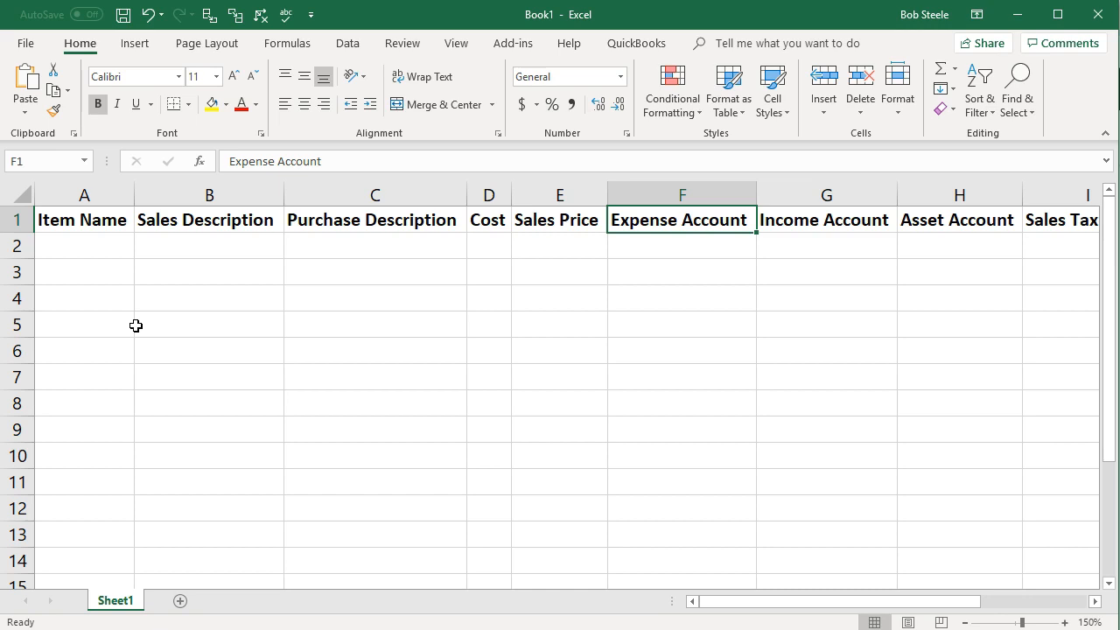
key(Right)
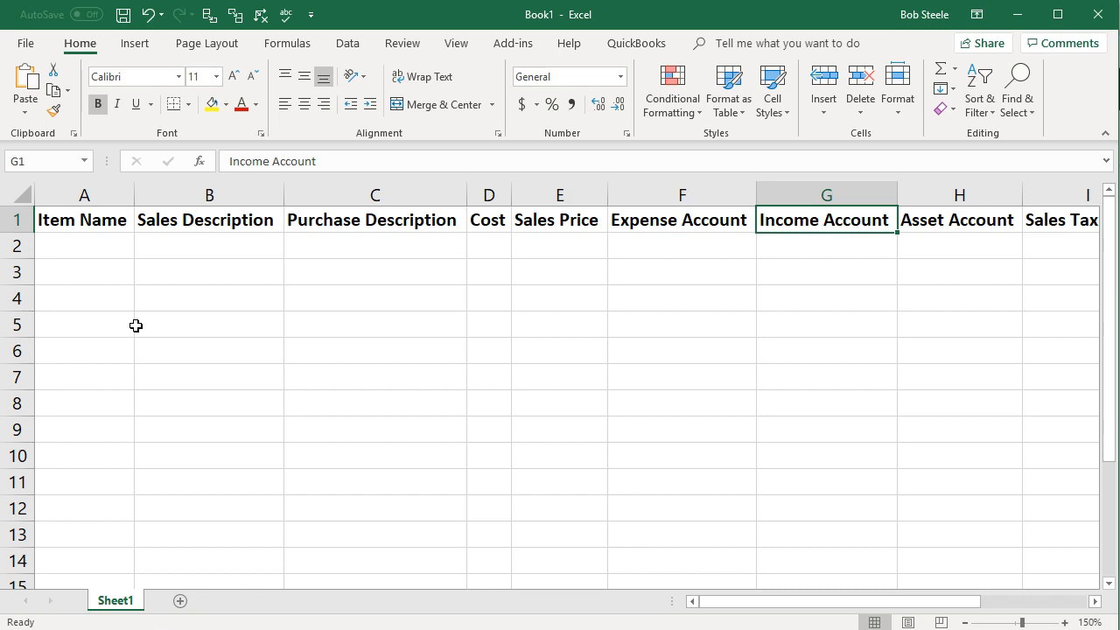
key(Right)
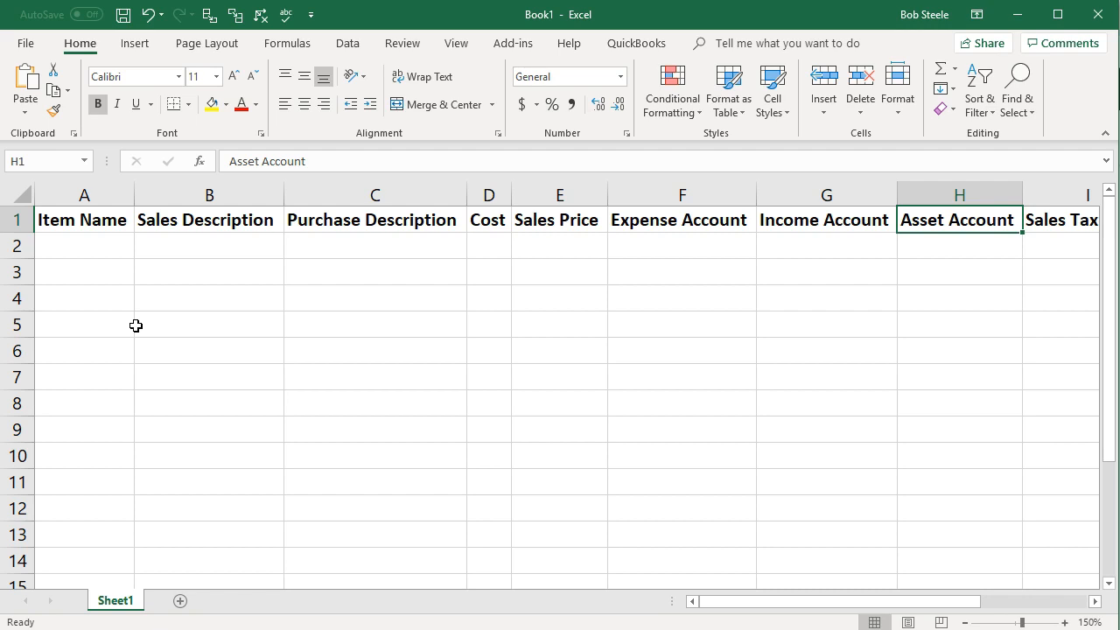
key(Right)
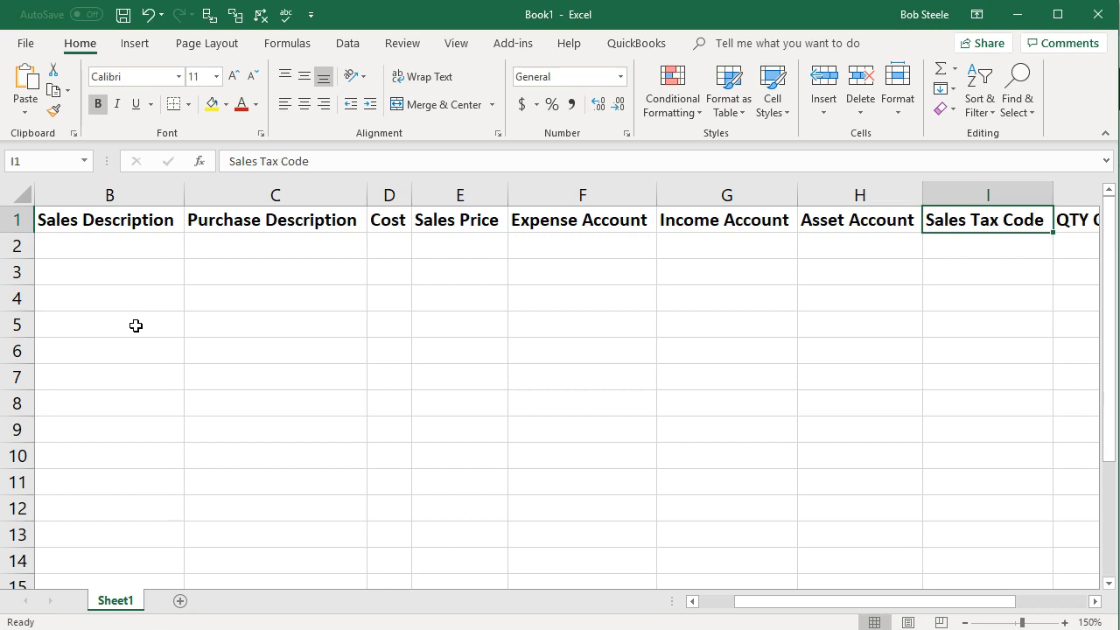
key(Right)
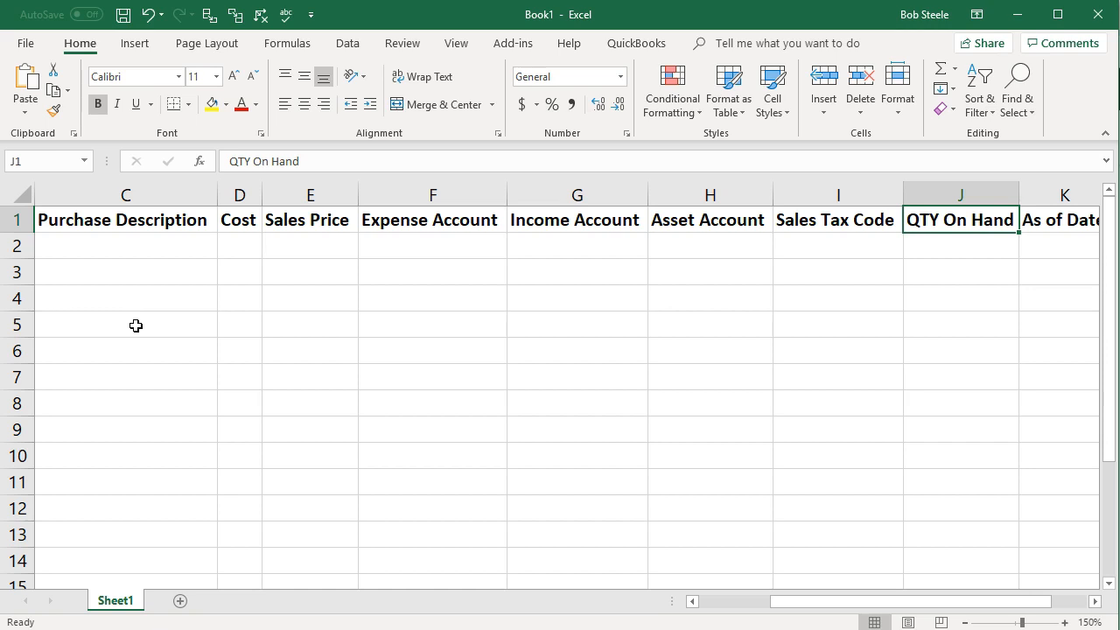
key(Right)
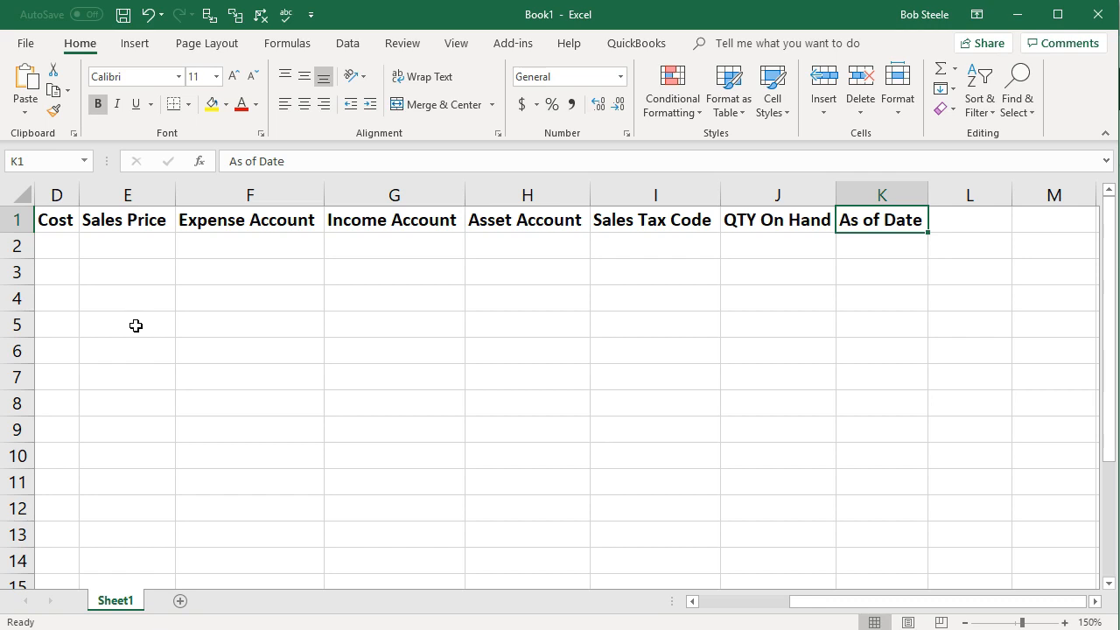
- Enter the first inventory item in row 2 with item name ELP and sales description Epiphone Les Paul
key(Return)
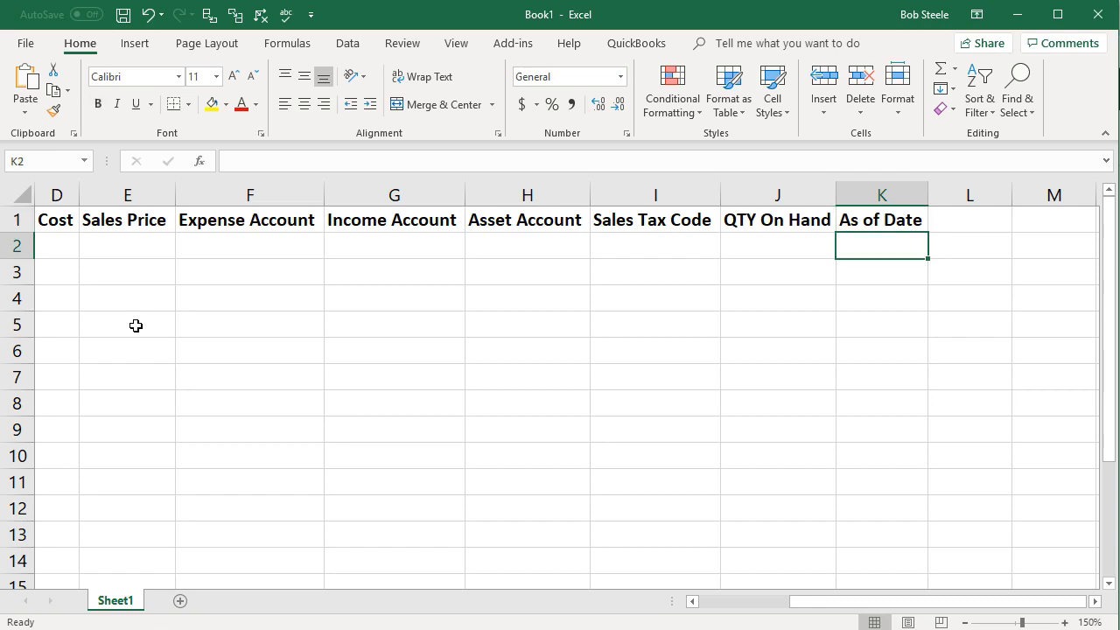
key(Left)
key(Left)
key(Left)
key(Left)
key(Left)
key(Left)
key(Left)
key(Left)
key(Left)
key(Left)
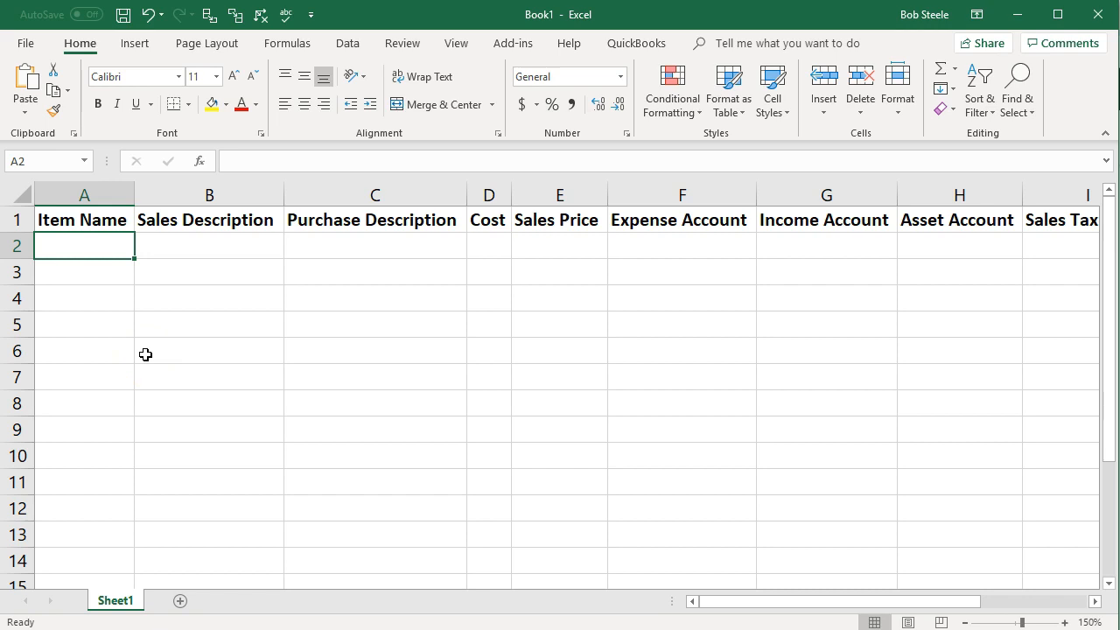
text(ELP)
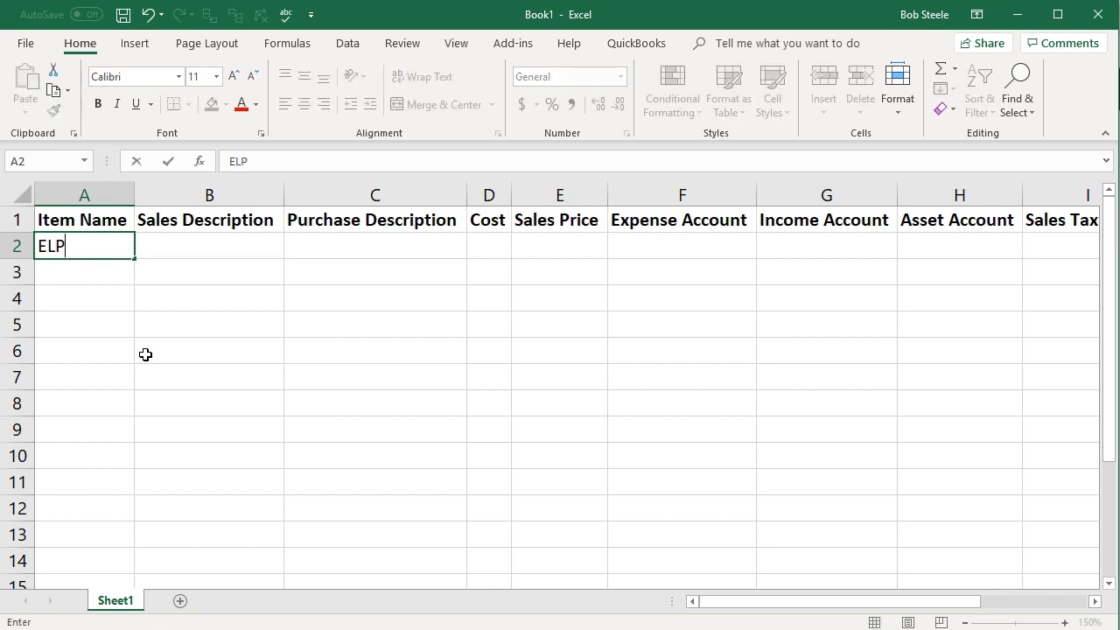
key(Tab)
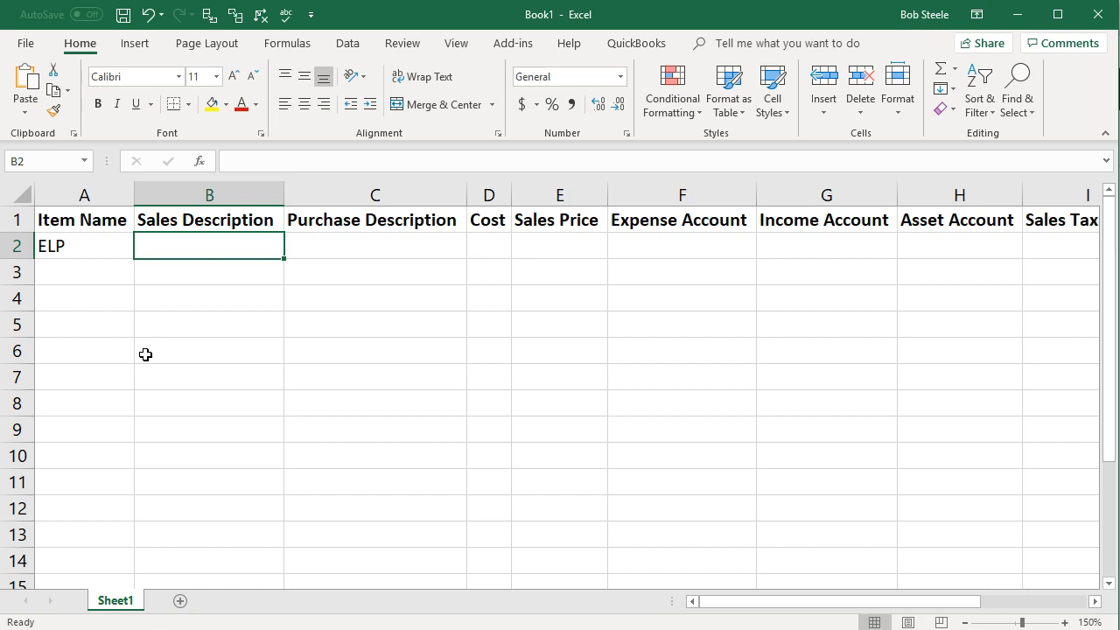
text(Epiphone Les Paul)
click(184, 305)
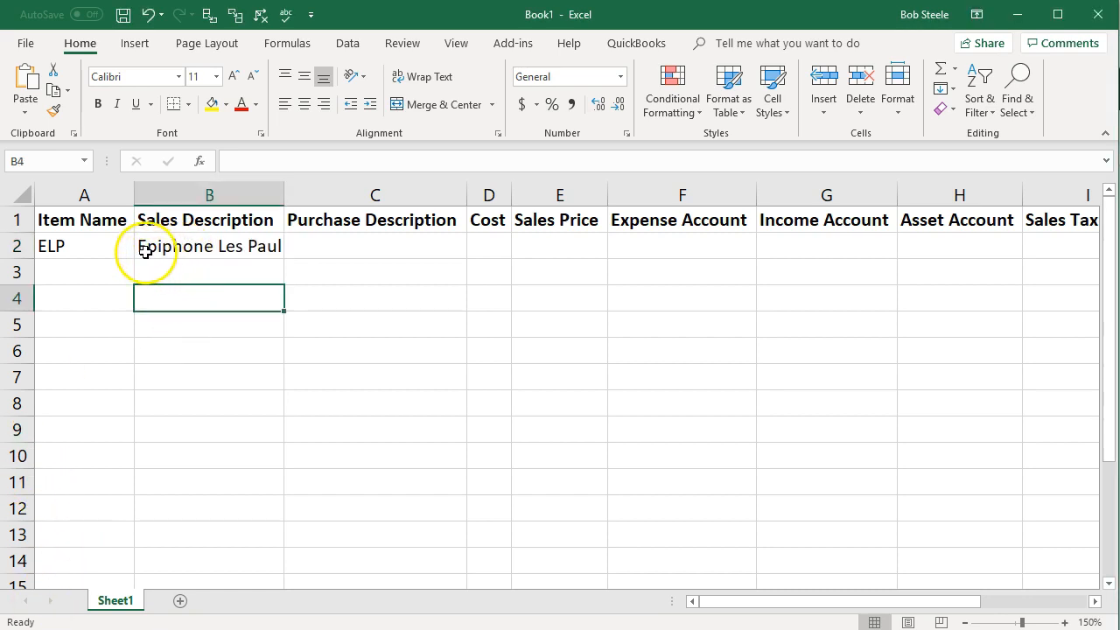
- Copy the Epiphone Les Paul sales description from B2 into the Purchase Description cell C2
click(146, 247)
click(161, 307)
click(165, 245)
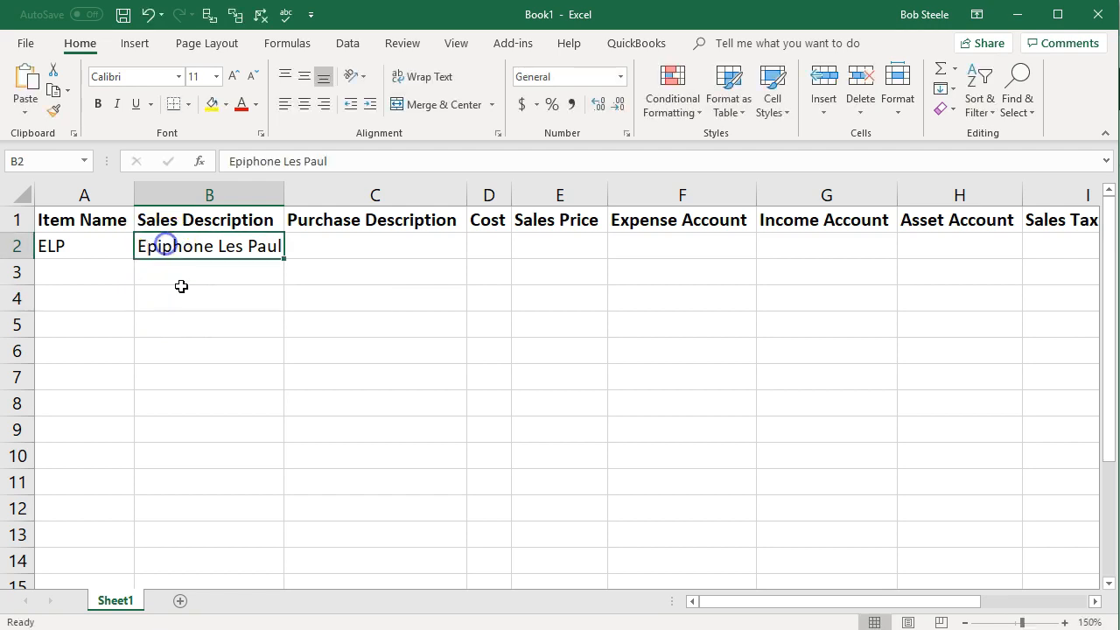
right_click(201, 251)
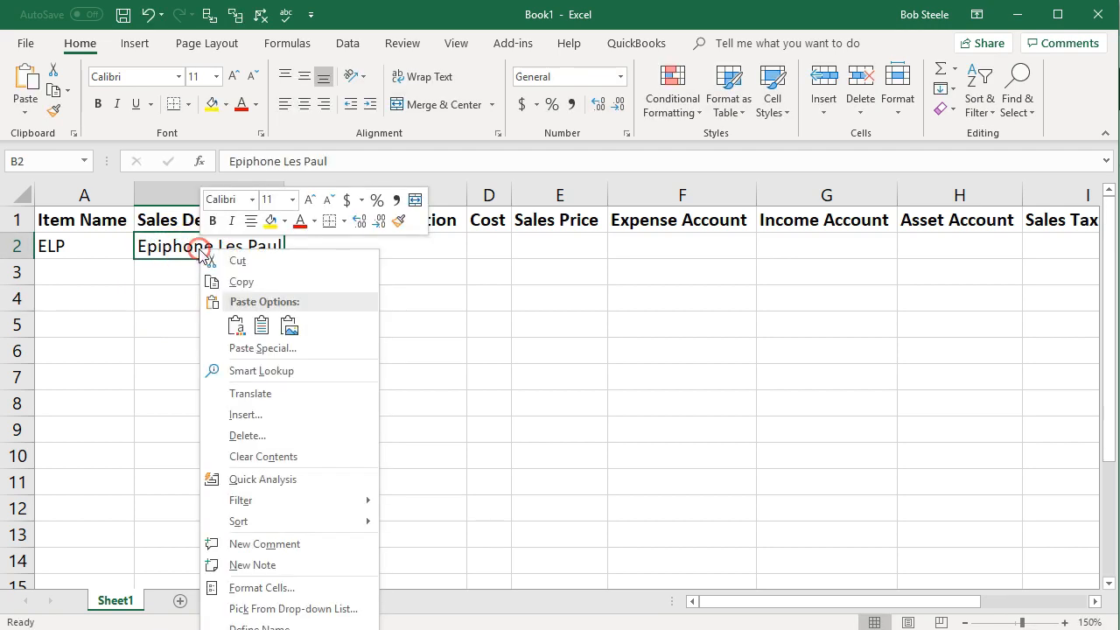
click(214, 281)
click(332, 245)
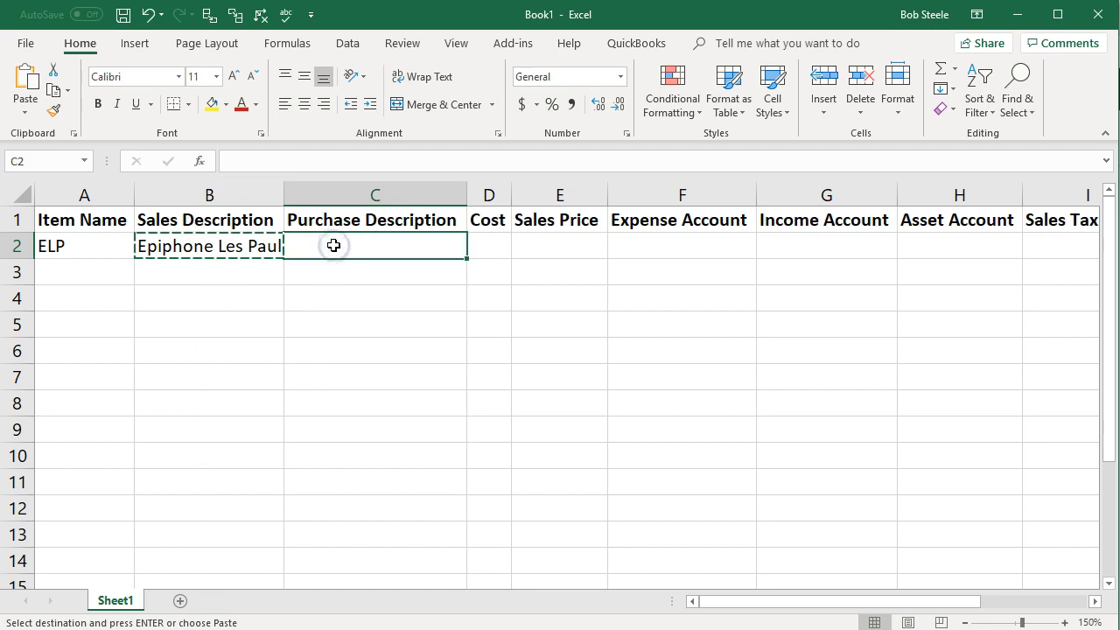
right_click(333, 246)
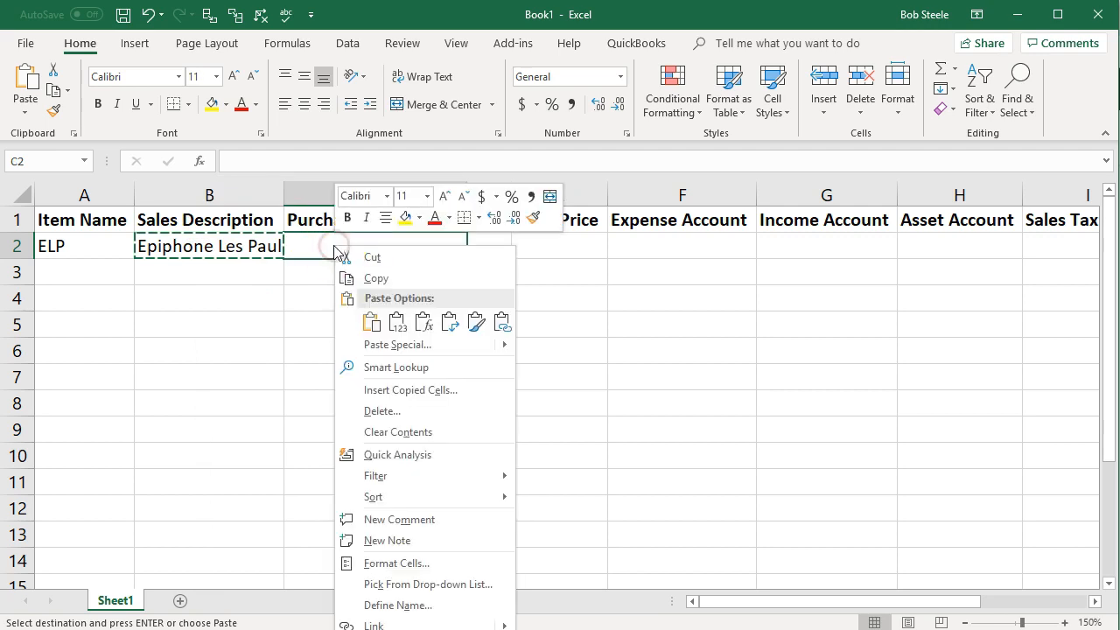
click(372, 323)
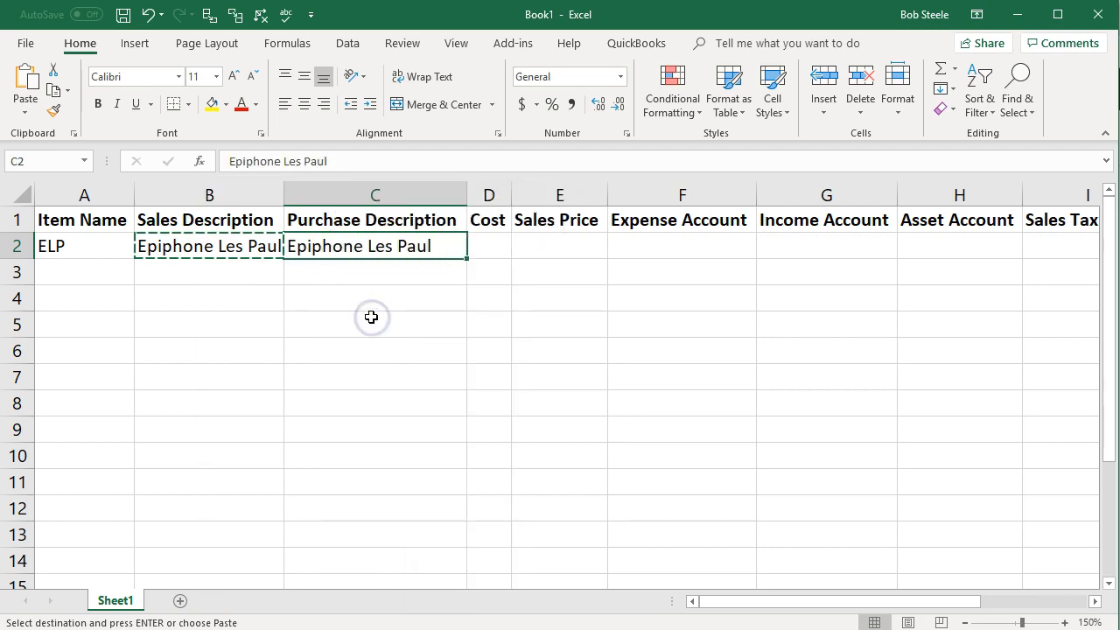
- Enter a cost of 400 and a sales price of 500 for the ELP item in row 2
click(482, 246)
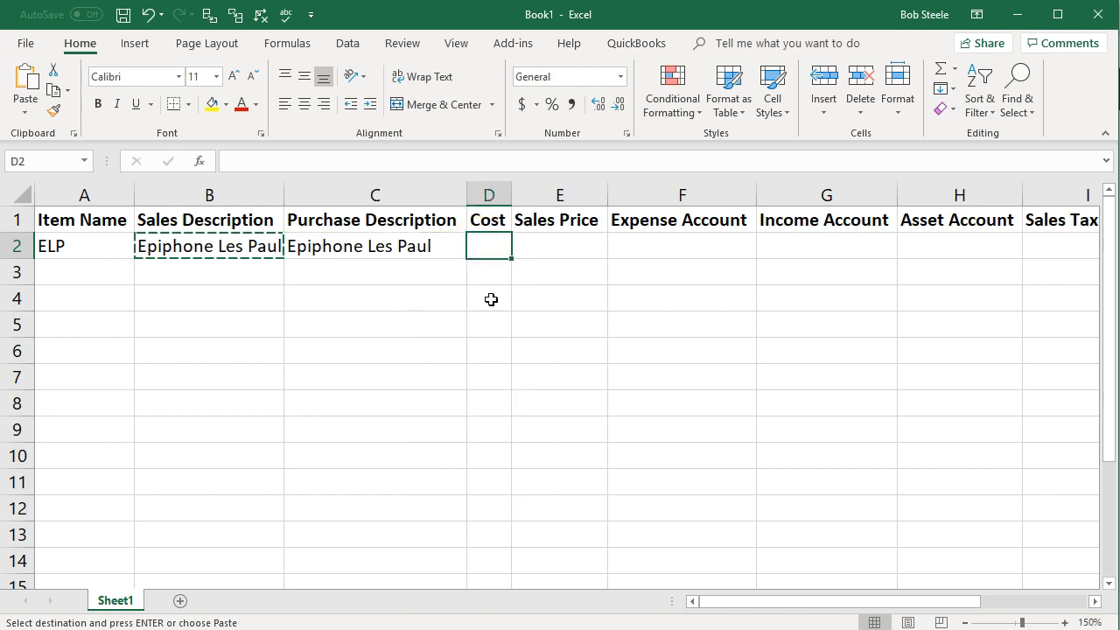
text(400)
key(Tab)
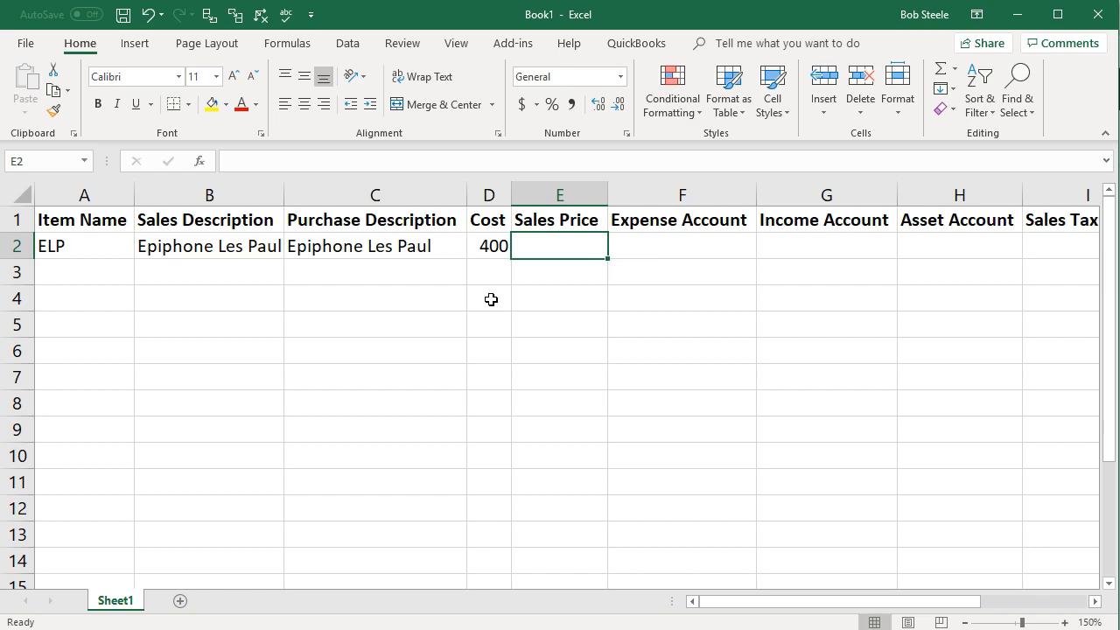
text(500)
key(Tab)
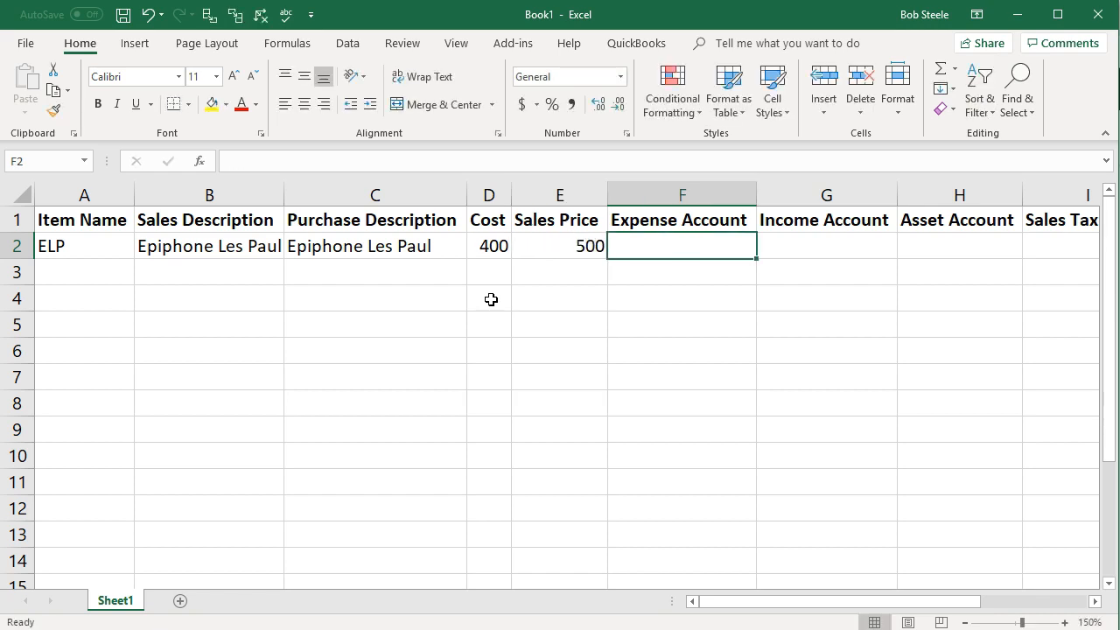
- Enter Cost of Goods Sold as the expense account for the ELP item in F2
key(F2)
text(o)
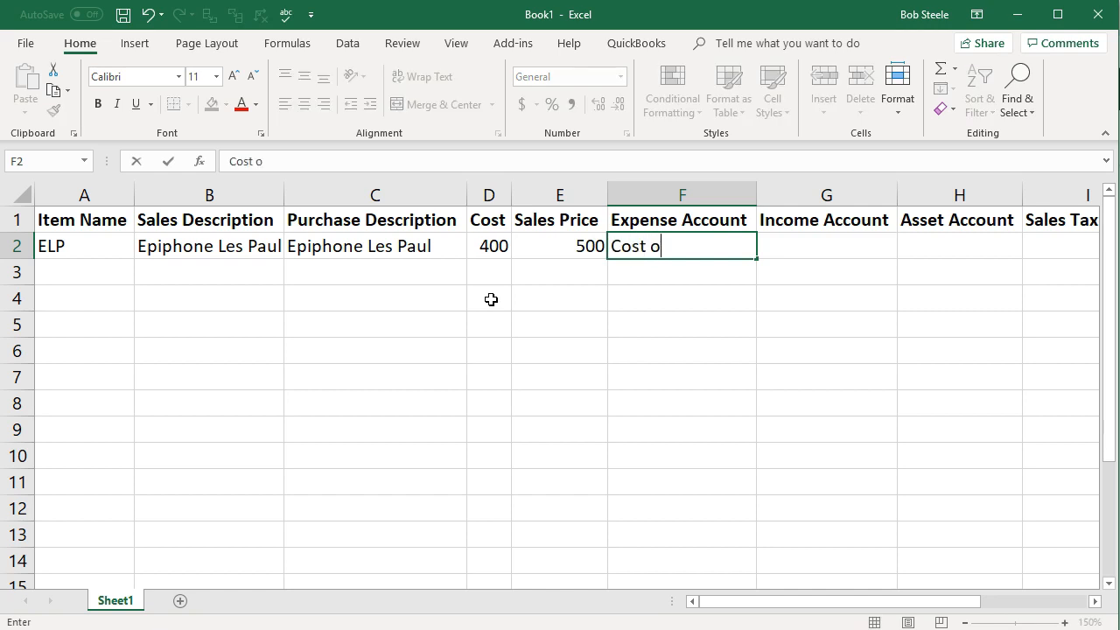
text(f Goods Sole)
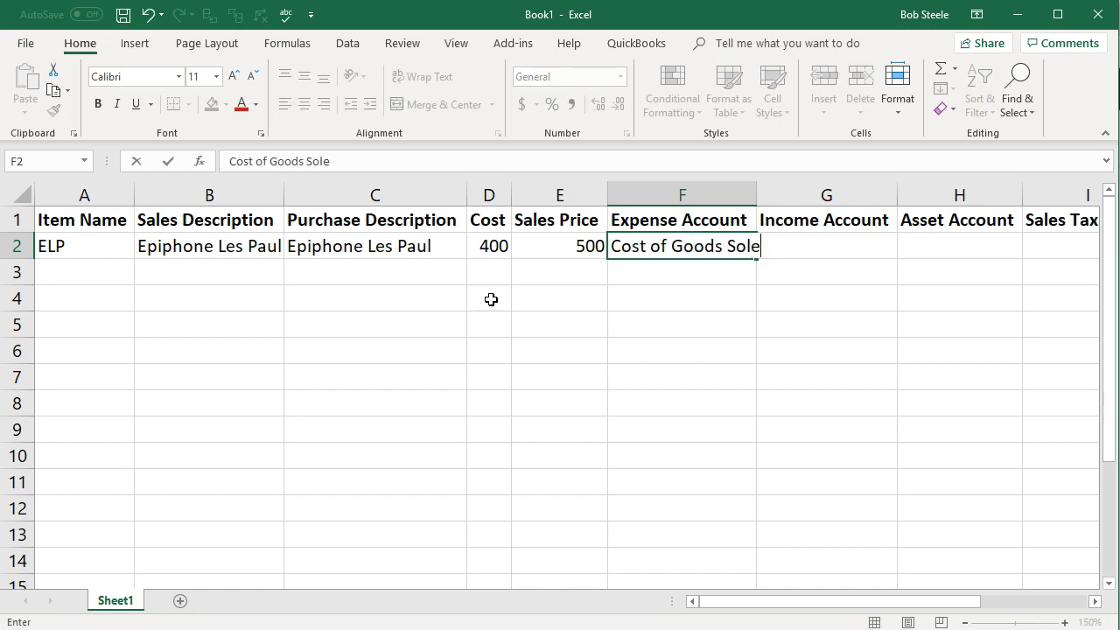
key(BackSpace)
text(d)
key(Tab)
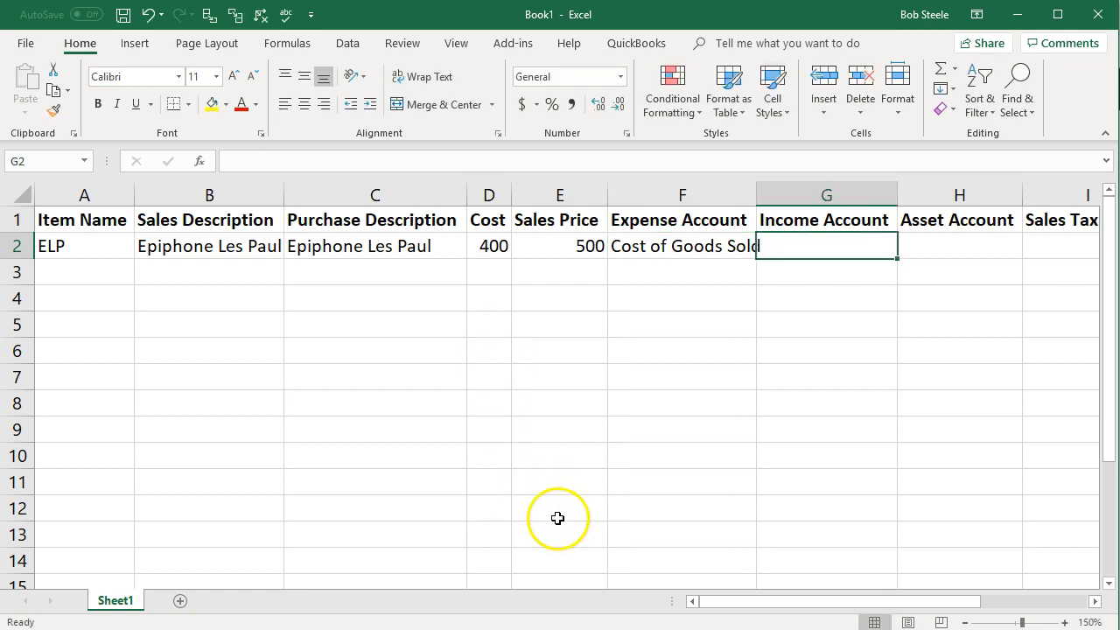
- Switch to QuickBooks Online and examine the Chart of Accounts for the Cost of Goods Sold and expense accounts
click(585, 628)
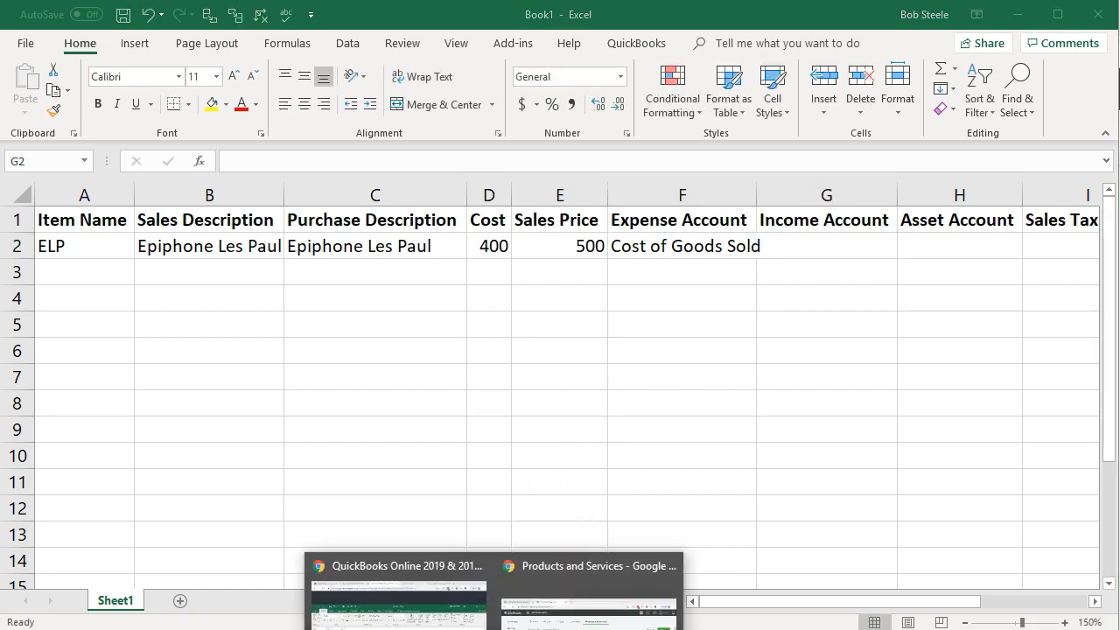
click(586, 596)
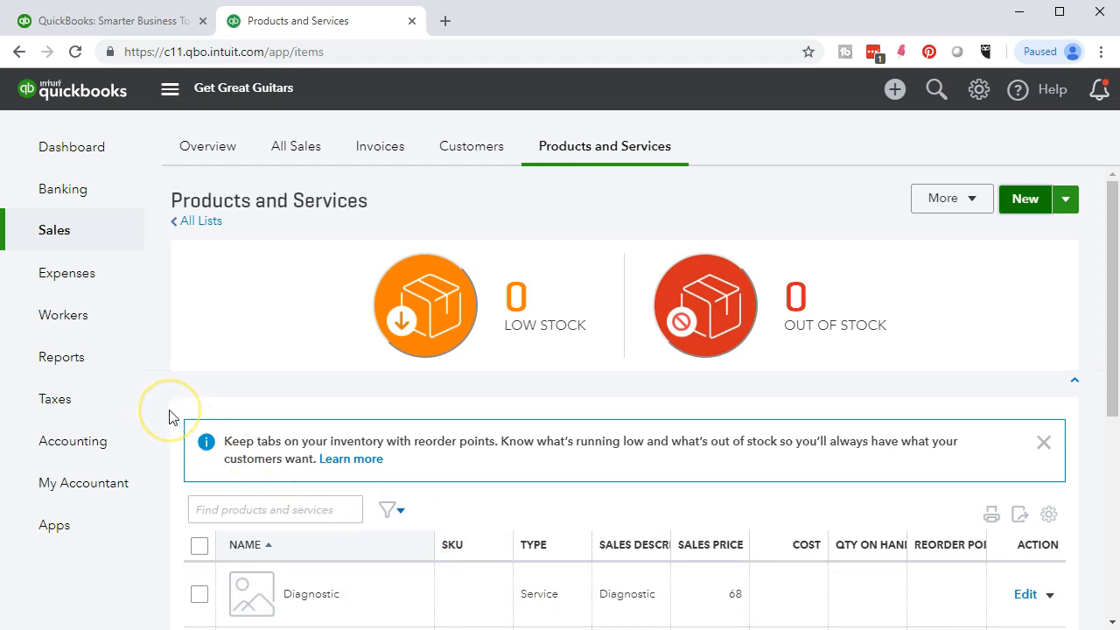
click(99, 453)
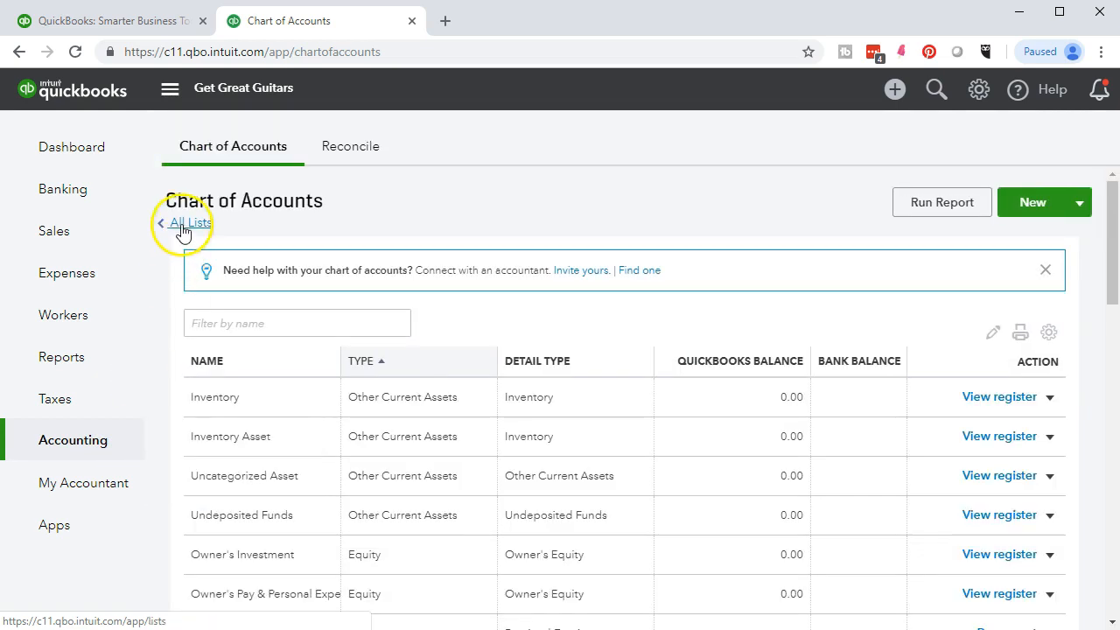
scroll(640, 490, down, 1)
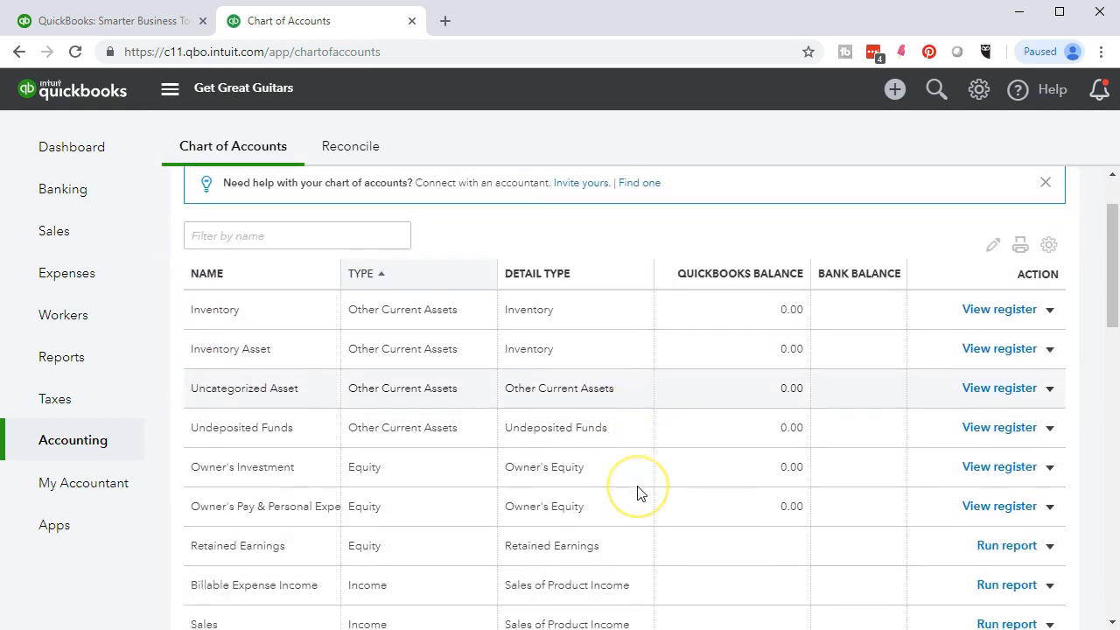
scroll(640, 493, down, 4)
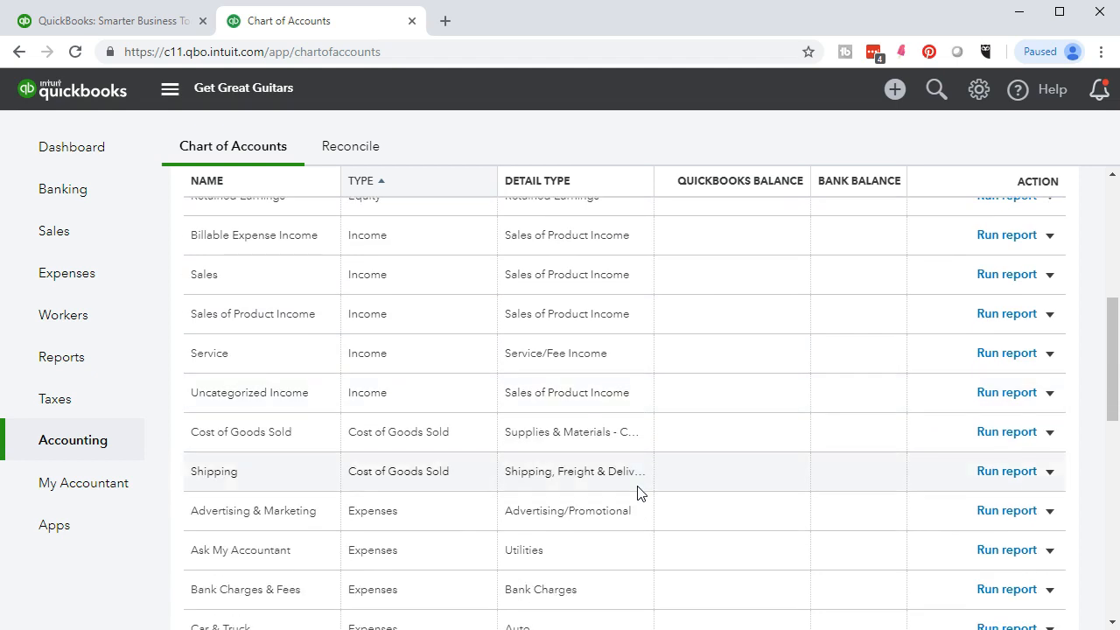
scroll(640, 493, down, 4)
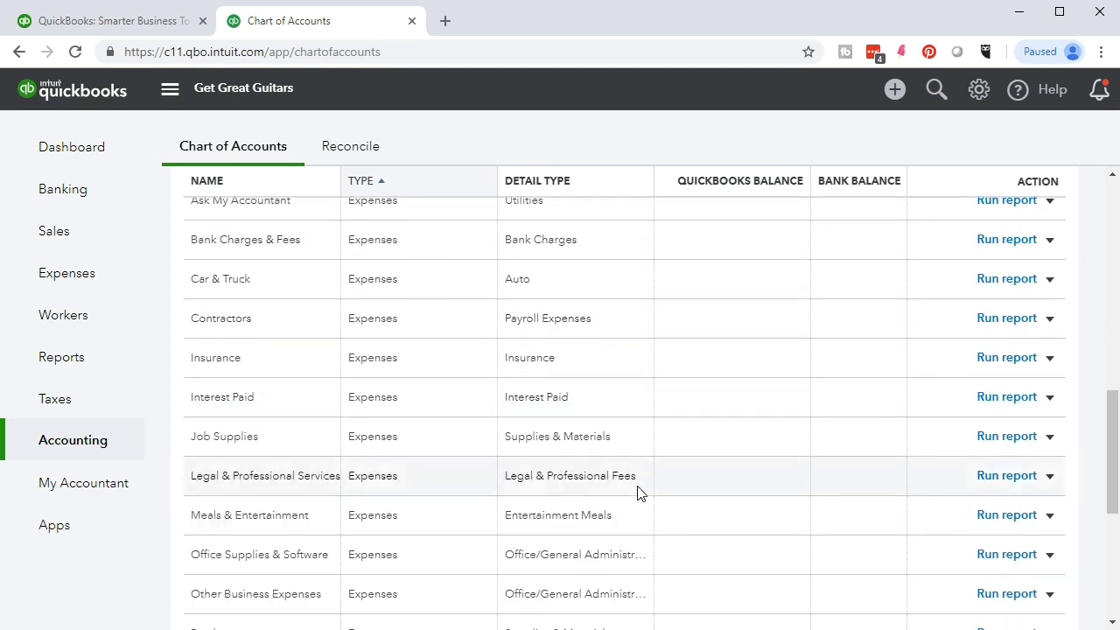
scroll(640, 493, down, 1)
scroll(639, 493, up, 3)
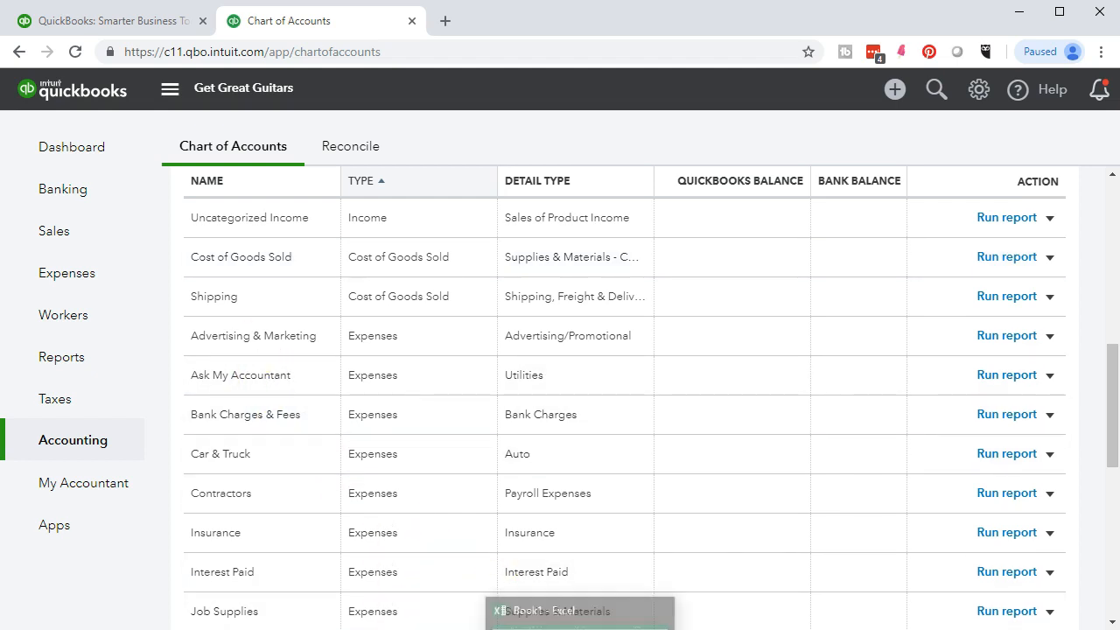
- Return to the Excel workbook and widen column F to fit the Cost of Goods Sold entry
click(586, 617)
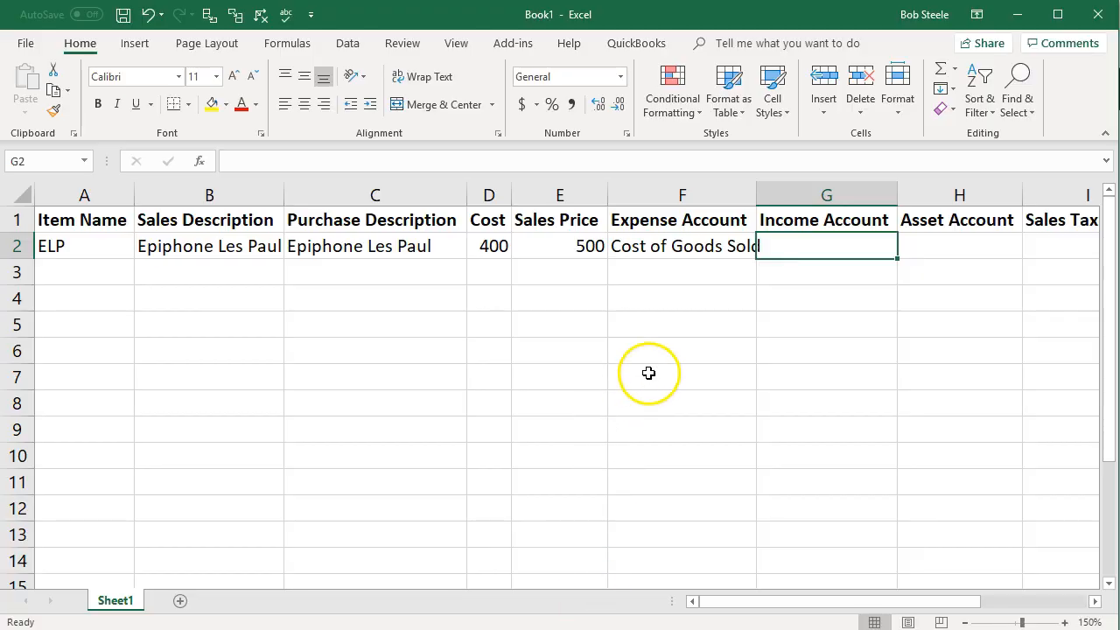
drag(757, 187, 769, 186)
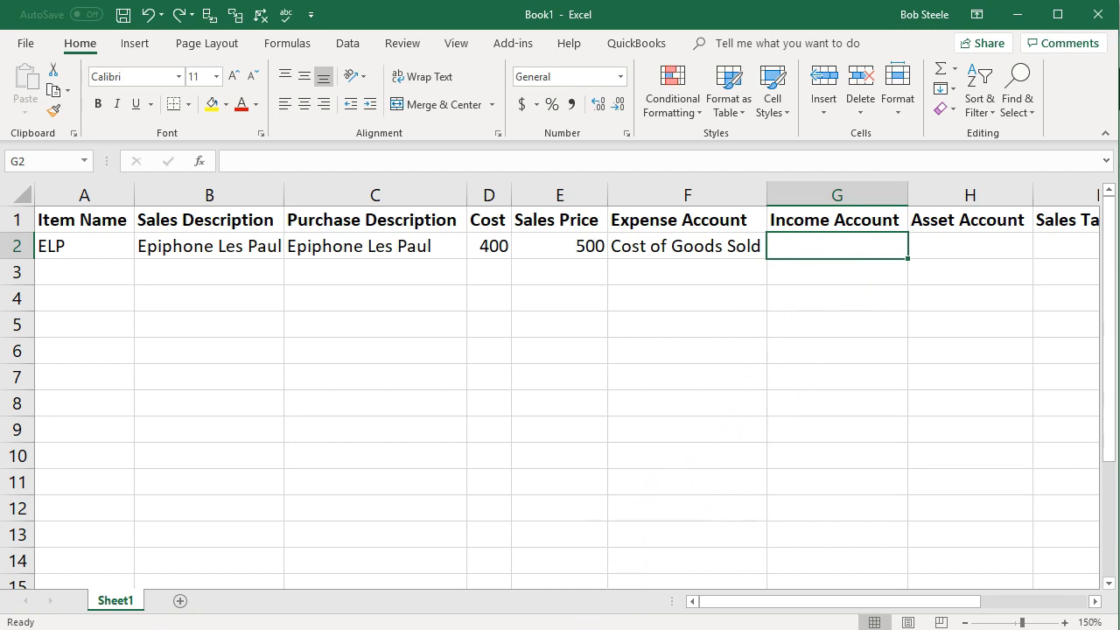
- Check the income accounts in the QuickBooks Online Chart of Accounts and enter Sales as the income account in G2 of the Excel sheet
click(587, 596)
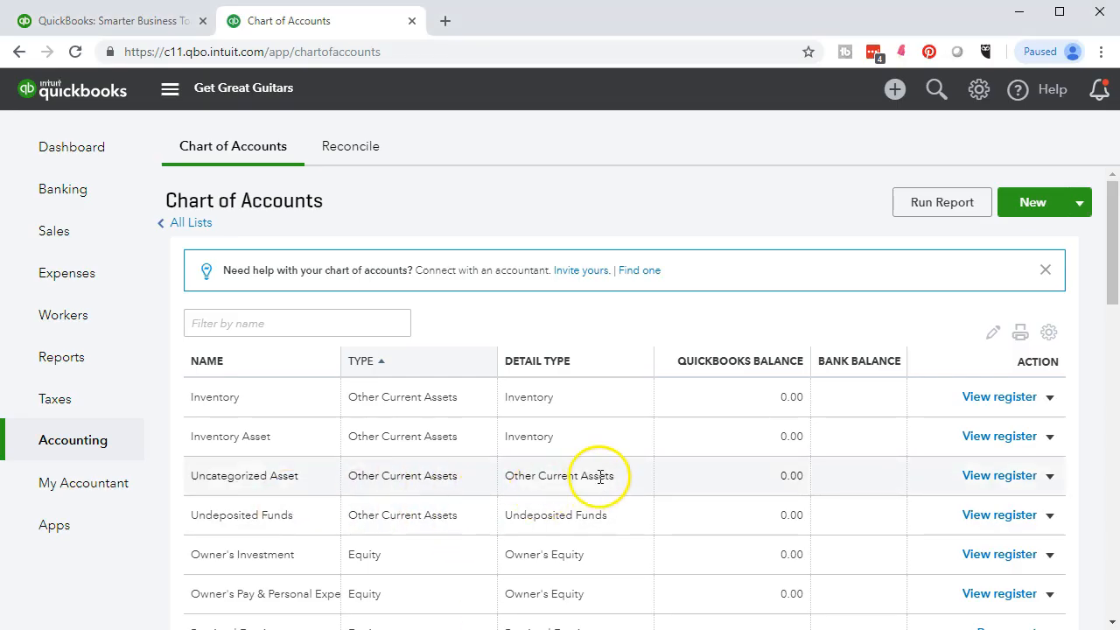
scroll(601, 470, down, 3)
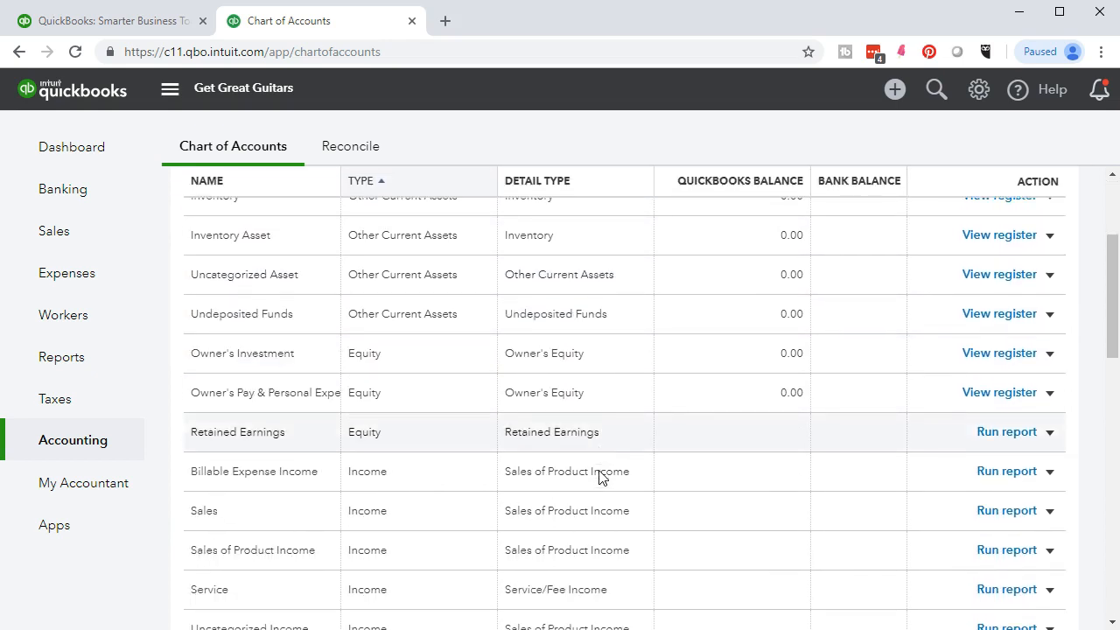
scroll(601, 475, down, 1)
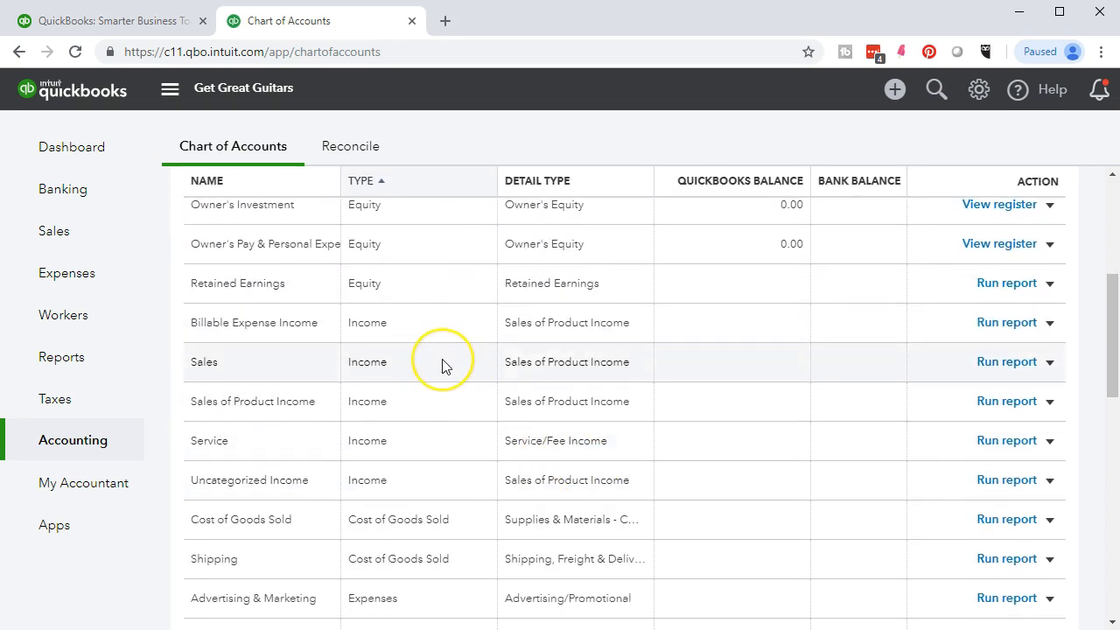
click(505, 353)
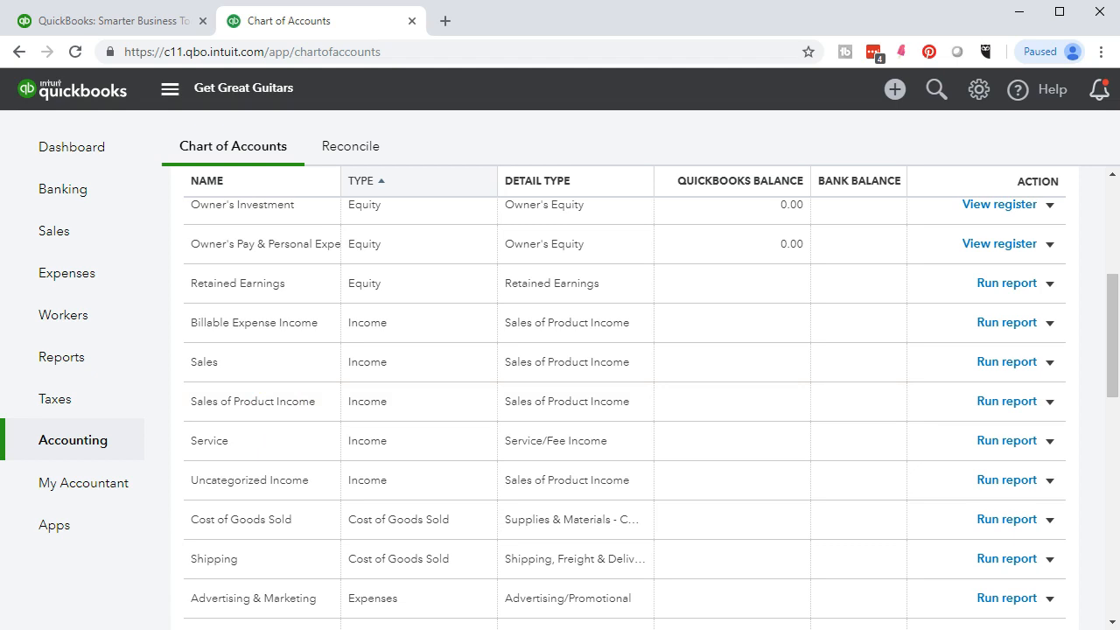
key(alt+Tab)
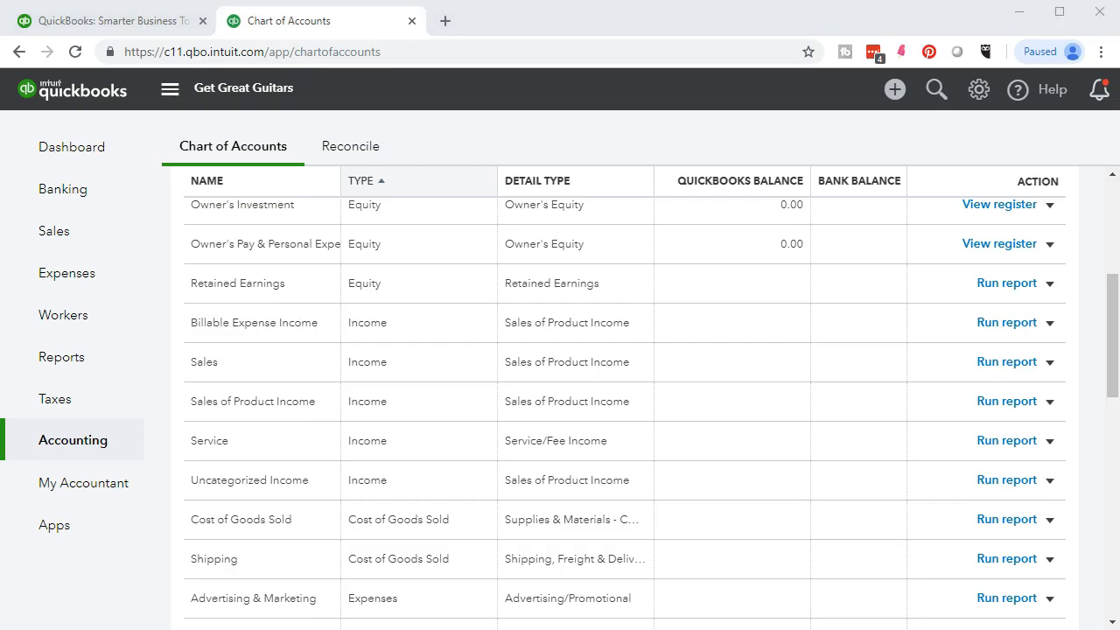
text(Sales)
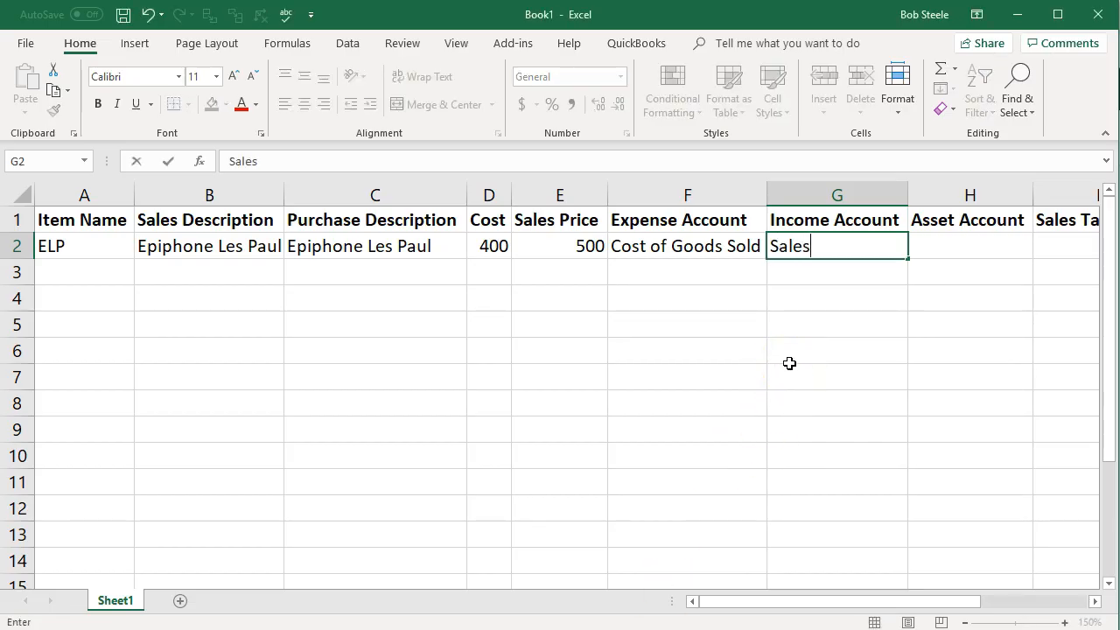
key(Tab)
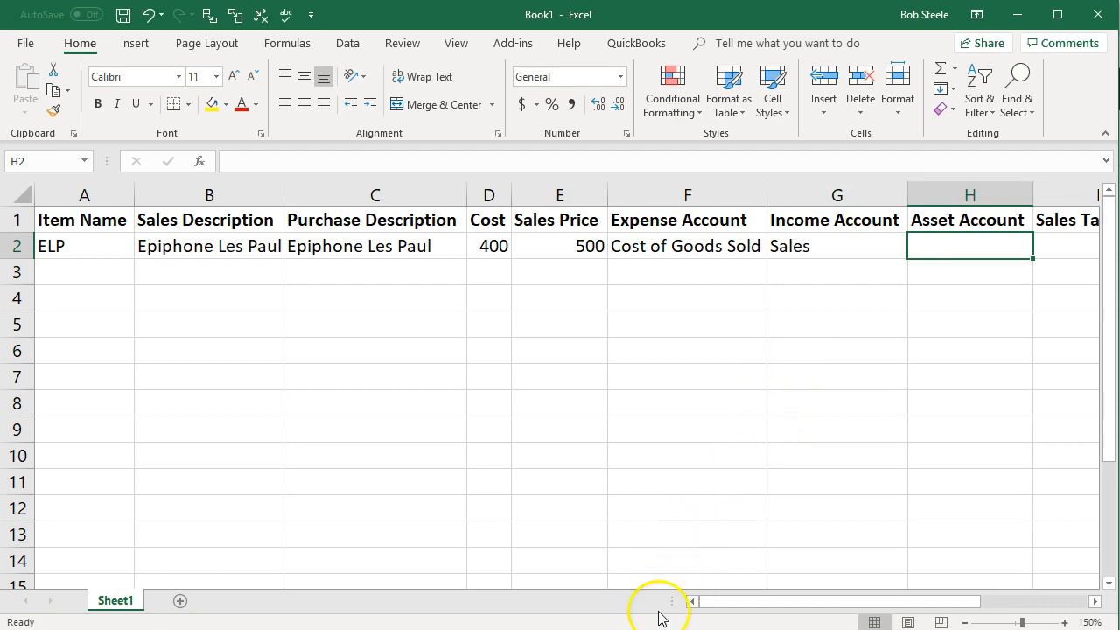
- Check the asset accounts in the QuickBooks Online Chart of Accounts and enter Inventory as the asset account in H2 of the Excel sheet
key(alt+Tab)
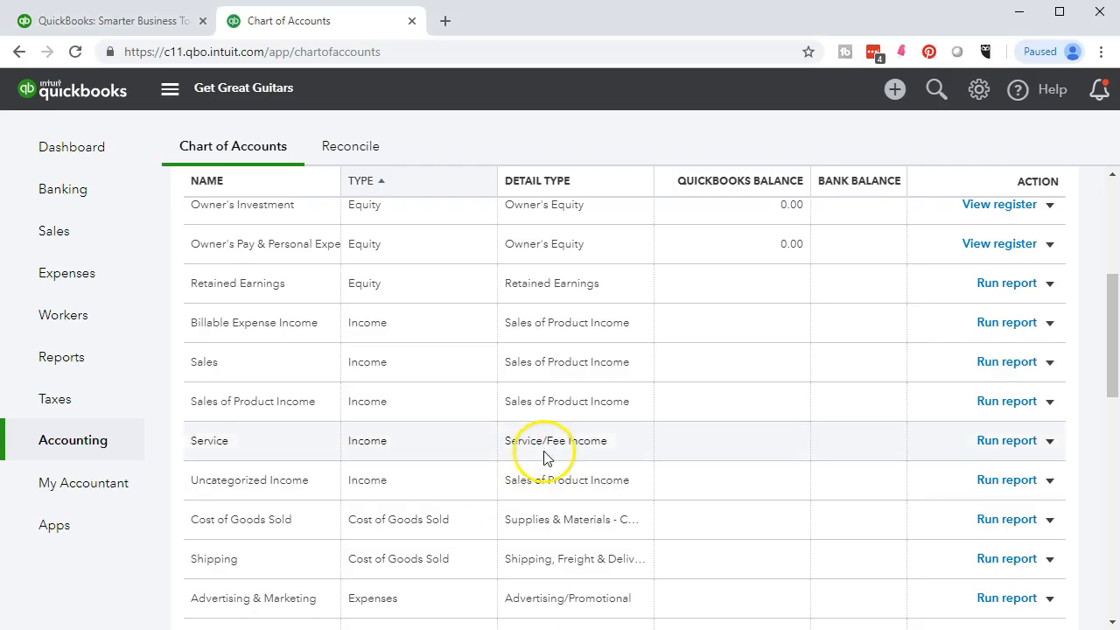
scroll(591, 452, up, 2)
scroll(591, 450, up, 3)
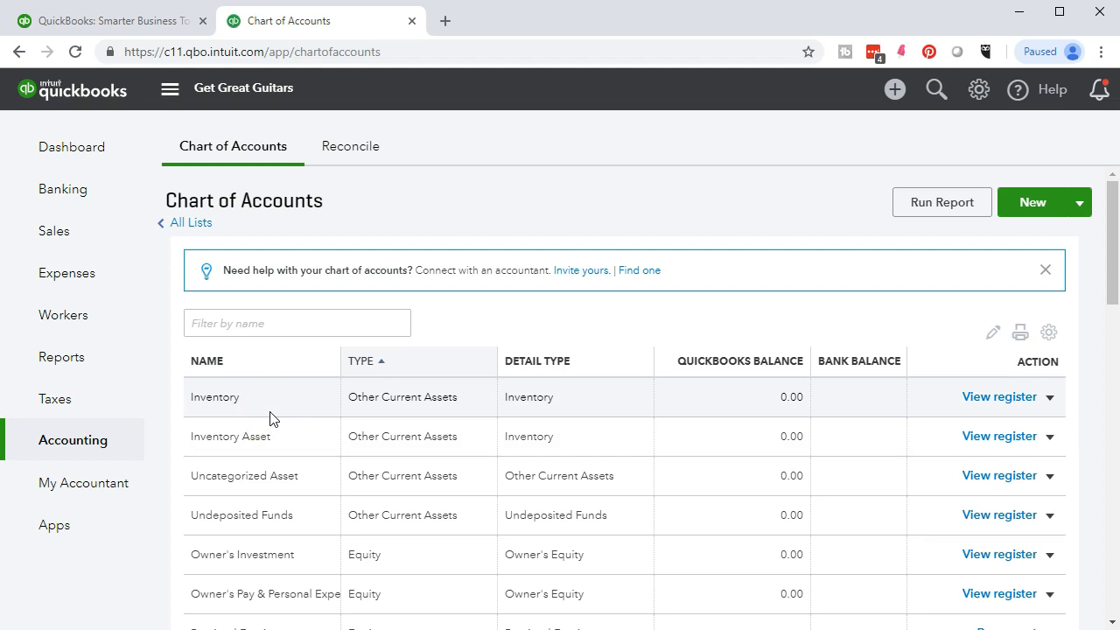
click(458, 475)
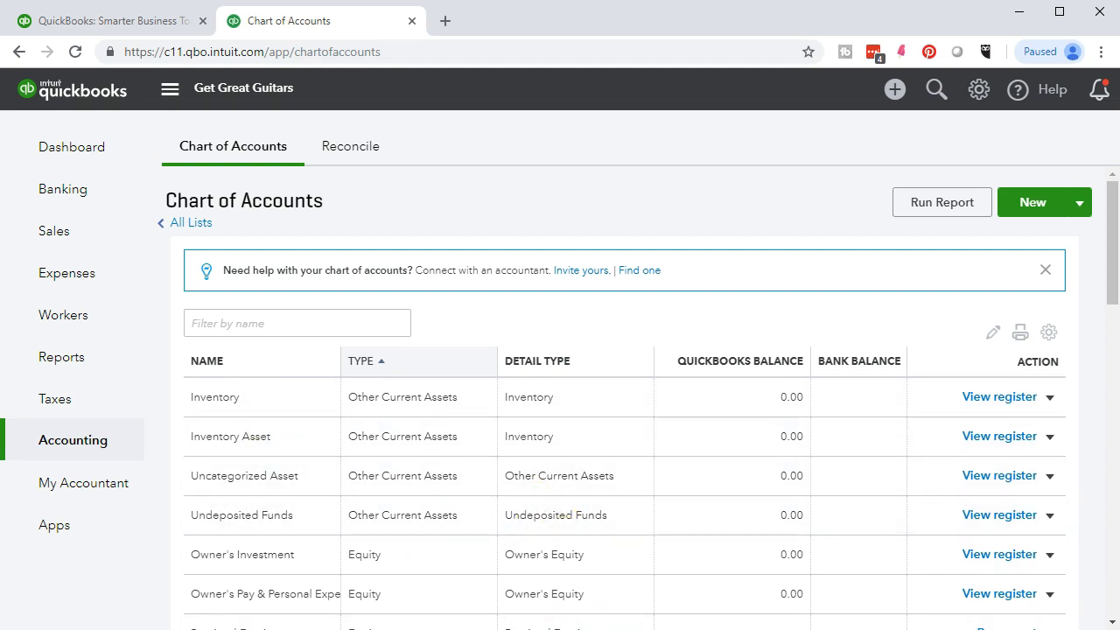
key(alt+Tab)
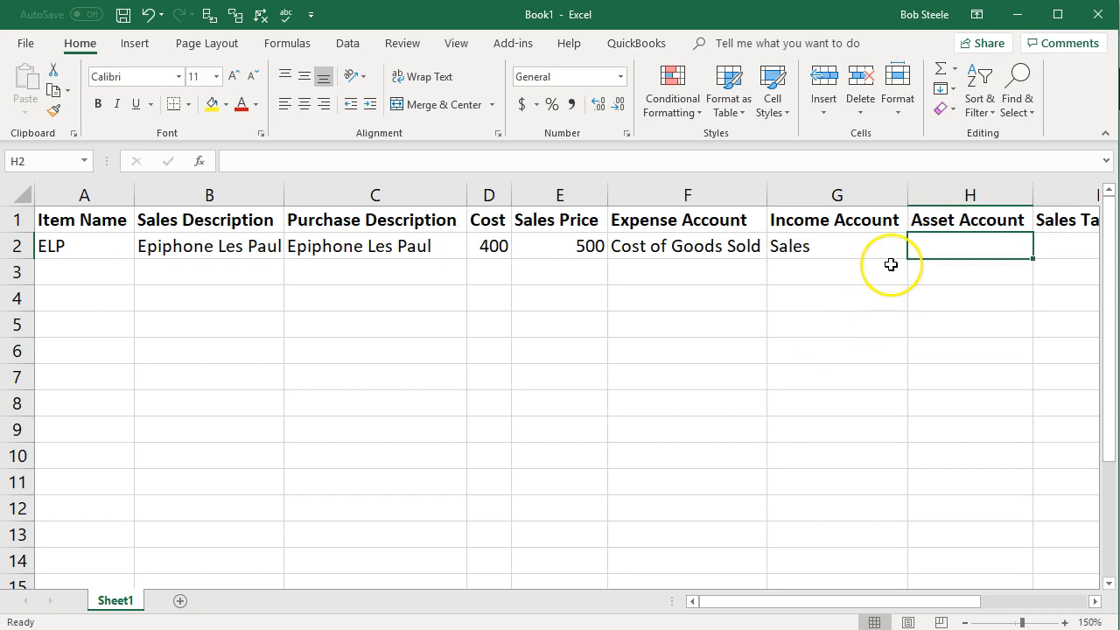
text(Invent)
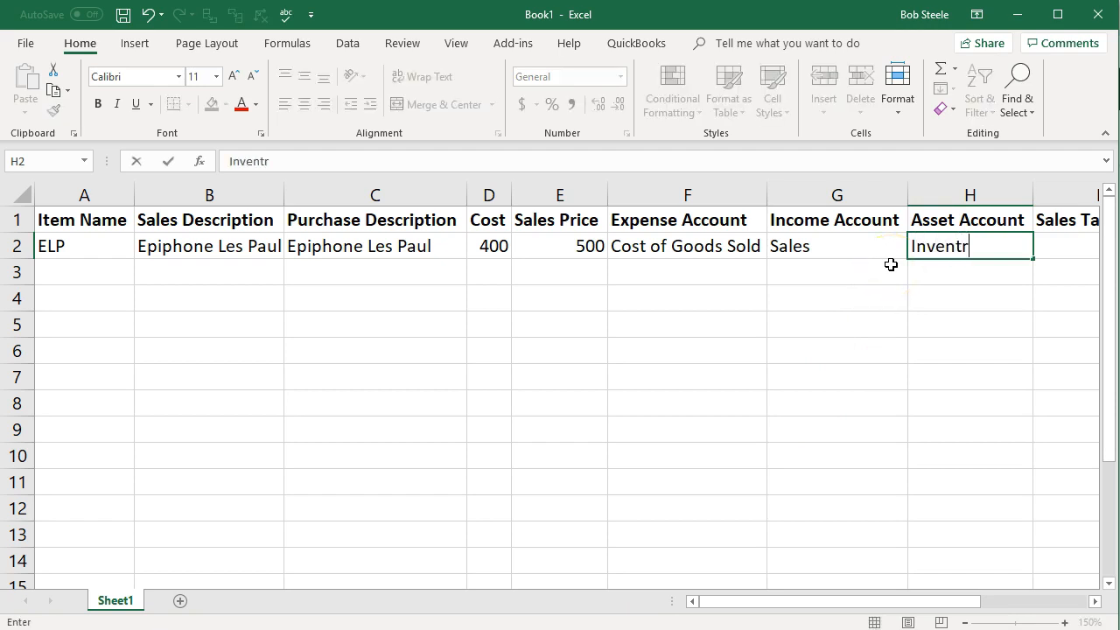
text(ory)
click(891, 264)
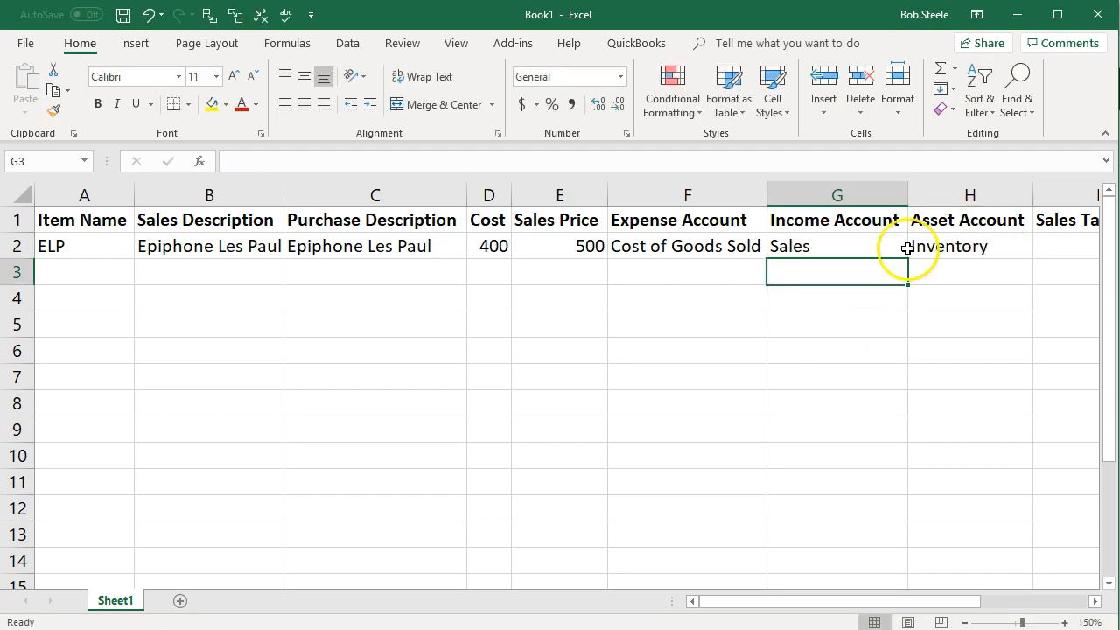
- Enter Tax as the sales tax code for the ELP item in I2
click(969, 254)
key(Right)
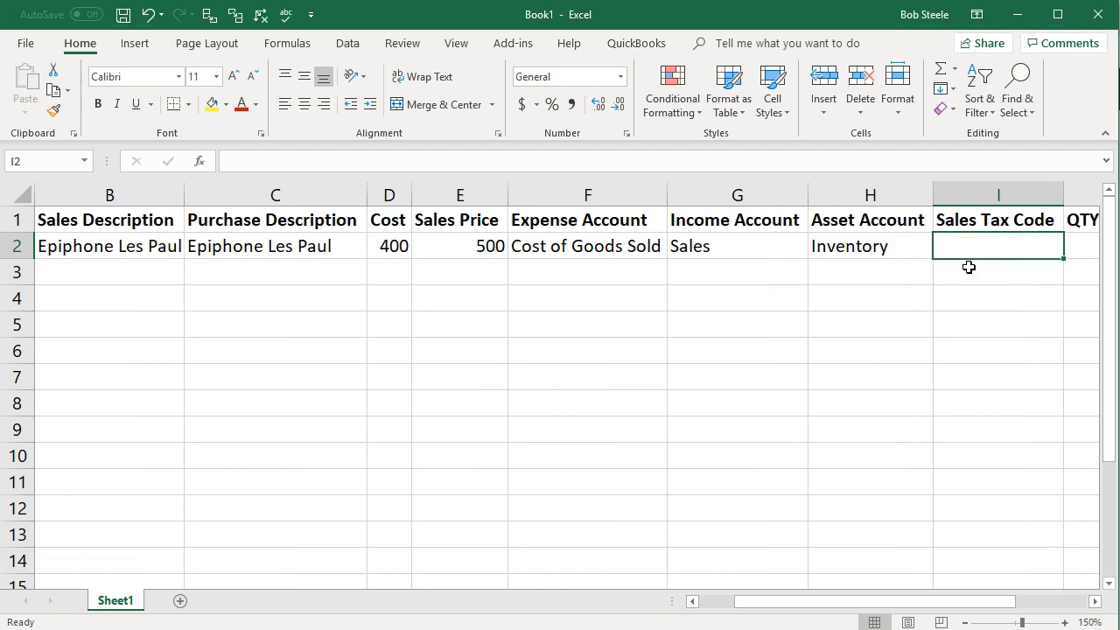
text(Tax)
key(Tab)
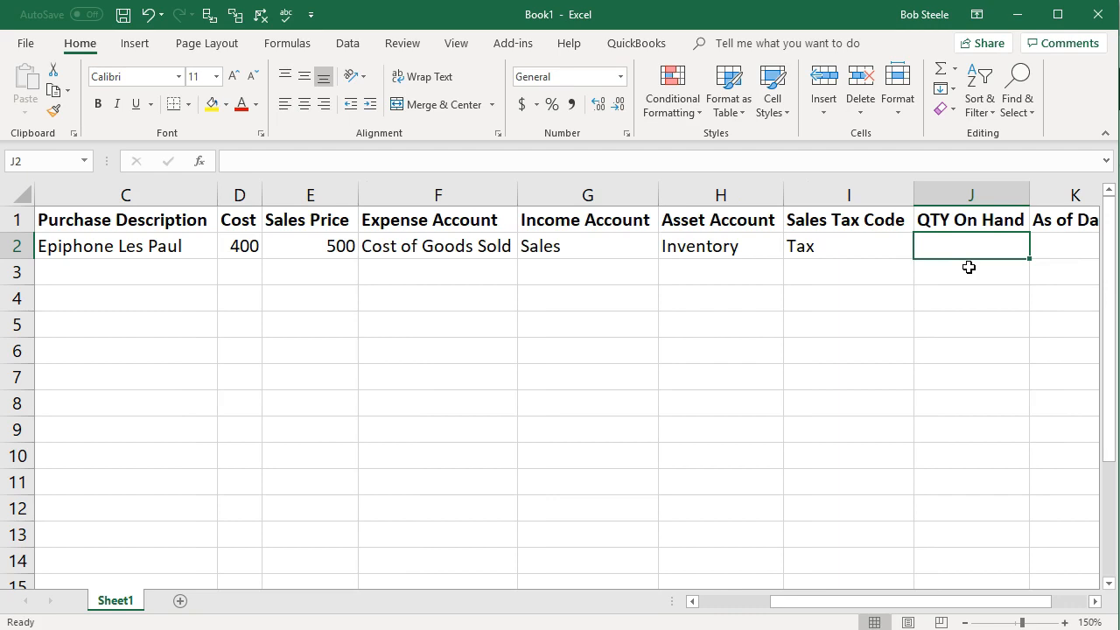
- Enter 1 as the quantity on hand in J2 and 12/31/2018 as the as-of date in K2 for the ELP item
text(1)
key(Tab)
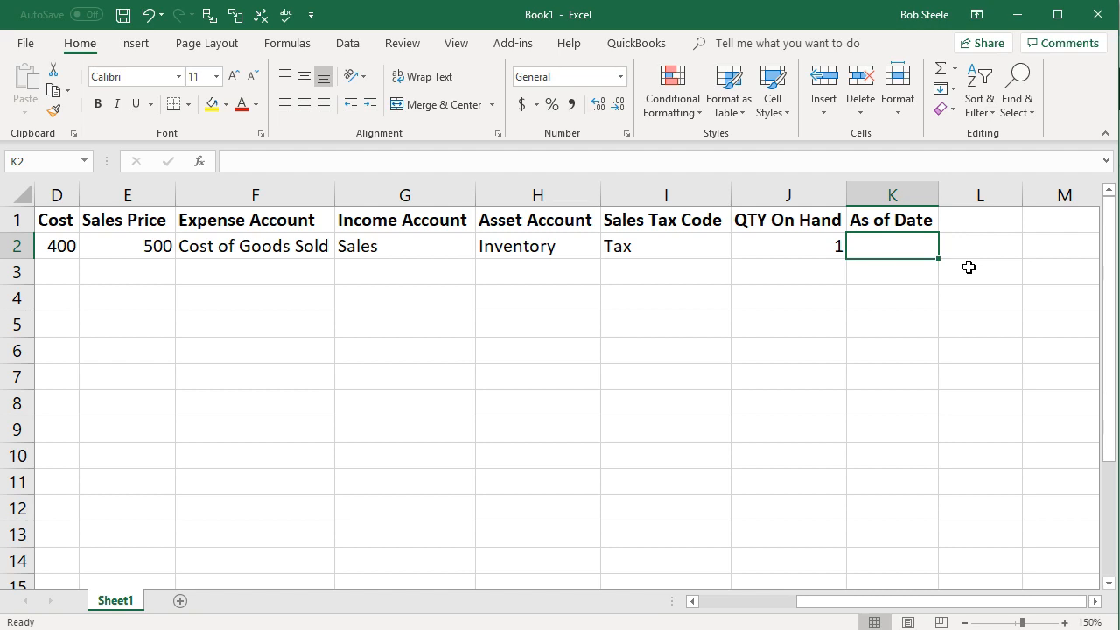
text(12/31/2018)
key(Return)
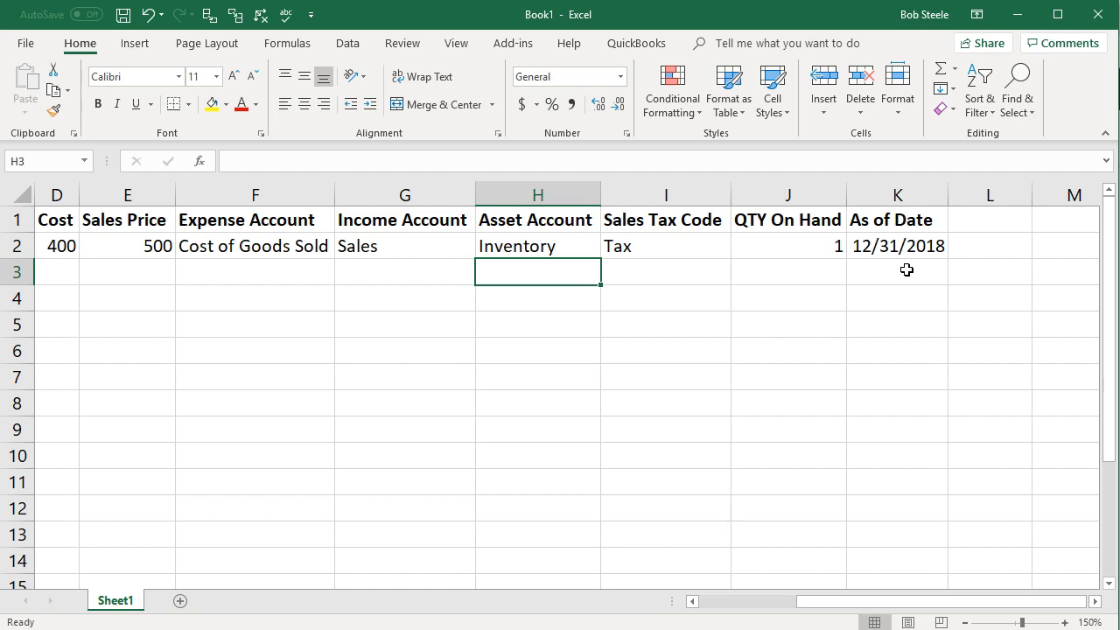
- Enter EpiStand as the second item's name in A3 and Epiphone Standard Pro as its sales description in B3
key(Left)
key(Left)
key(Left)
key(Left)
key(Left)
key(Left)
key(Left)
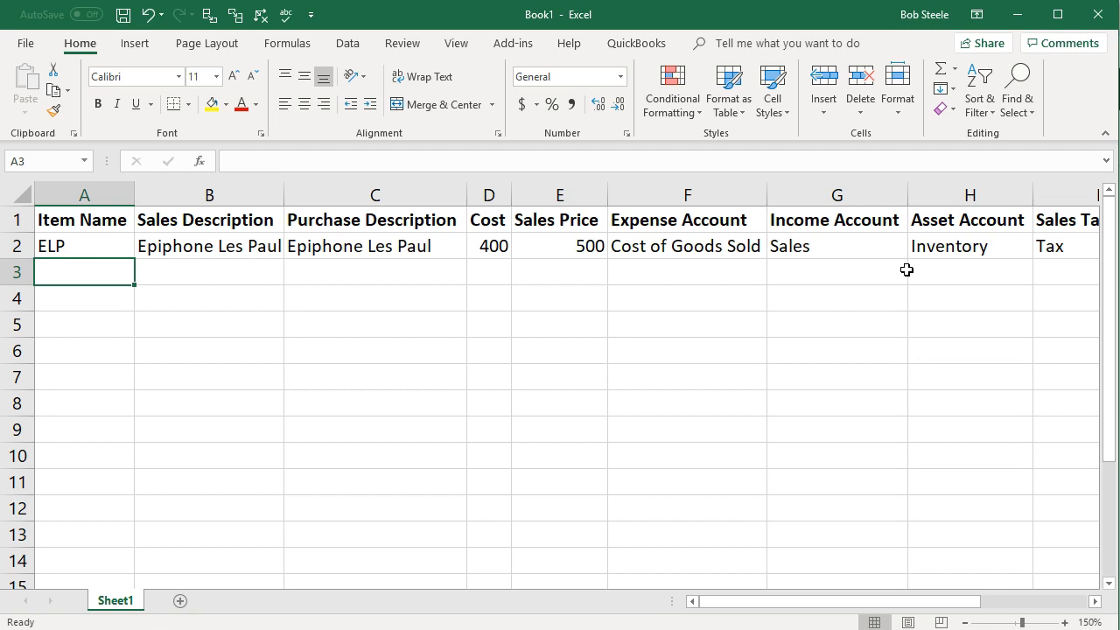
text(Epi)
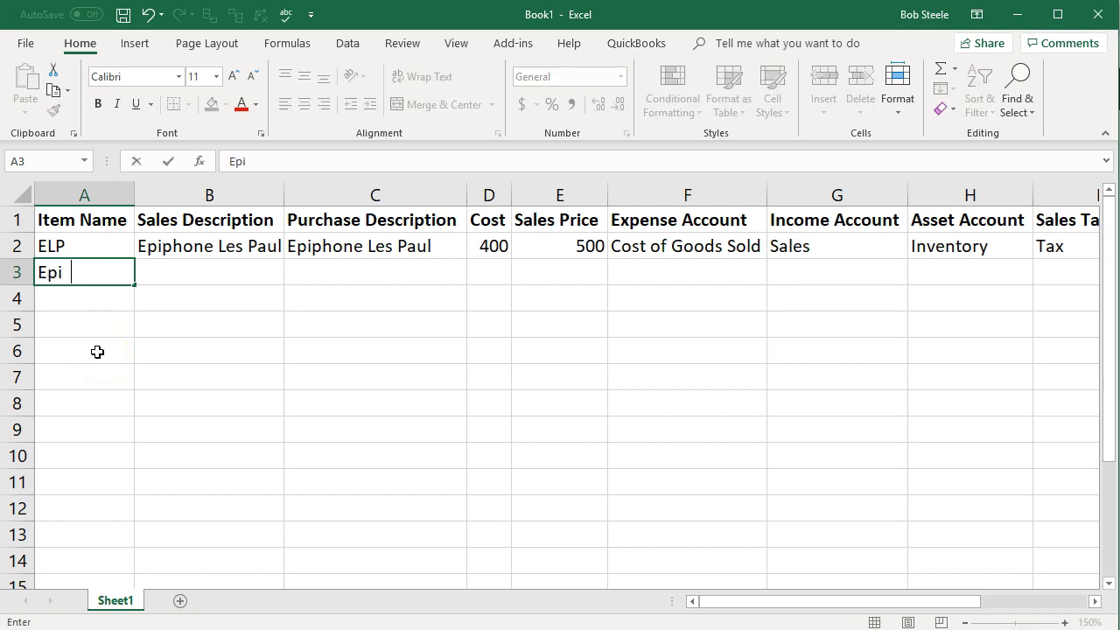
key(BackSpace)
text(Stand)
key(Tab)
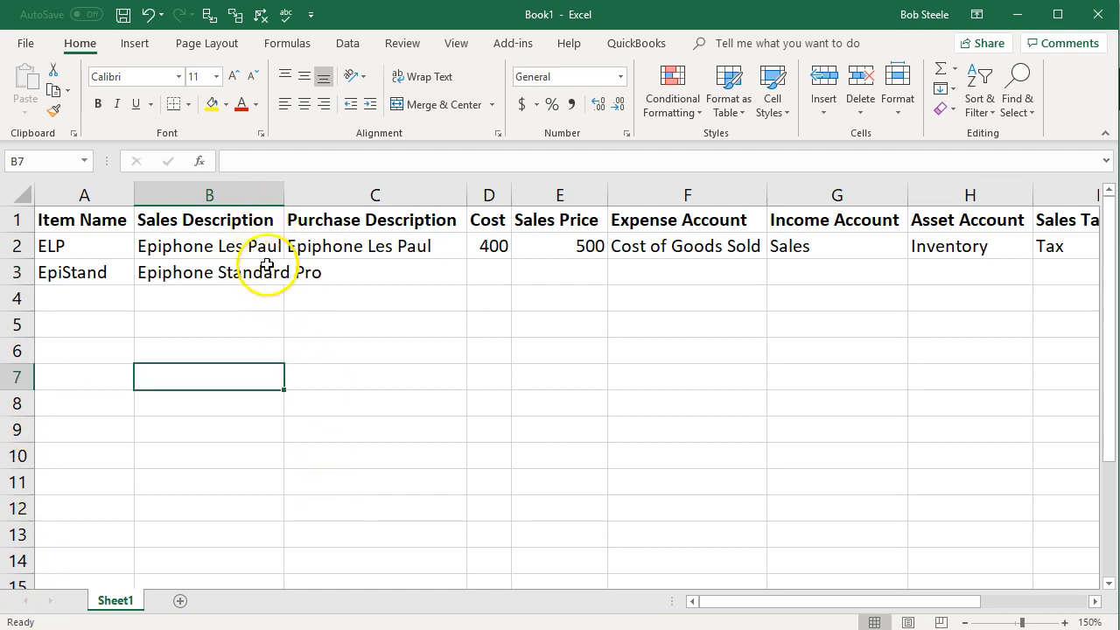
- Widen column B to fit the Epiphone Standard Pro description and copy that description into the purchase description cell C3
drag(256, 194, 329, 199)
click(374, 269)
click(246, 274)
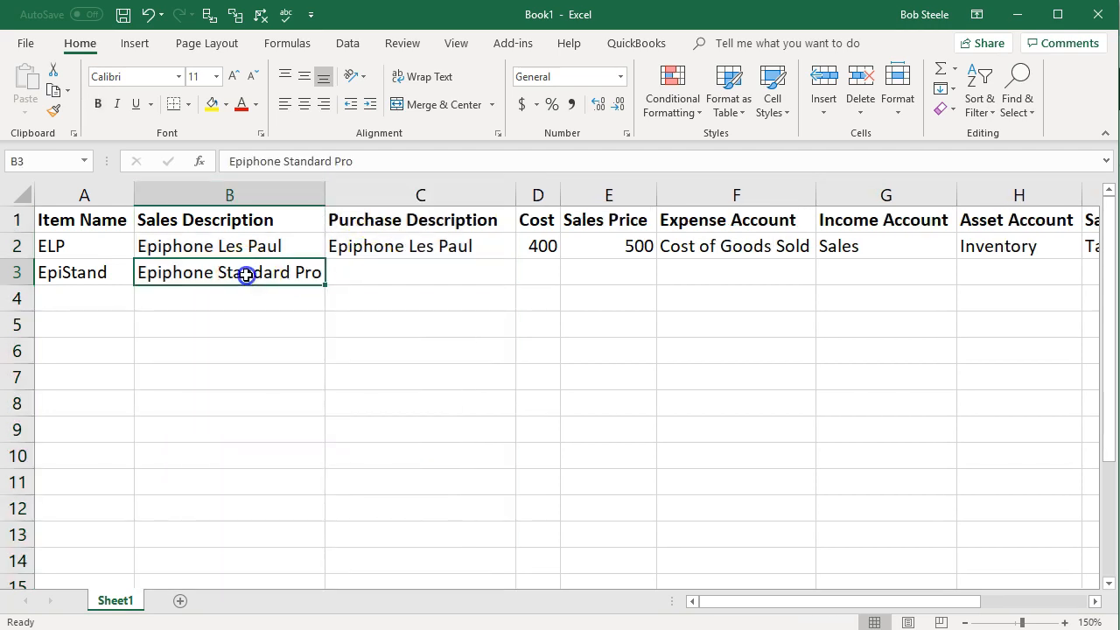
right_click(247, 276)
click(265, 308)
click(404, 267)
key(ctrl+v)
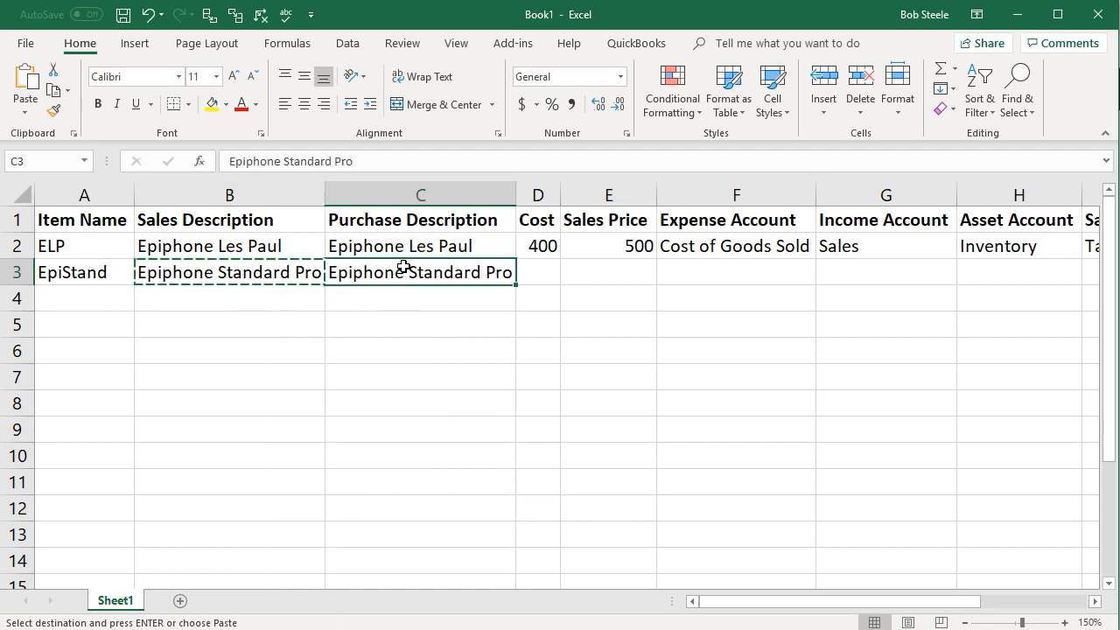
- Enter a cost of 480 in D3 and a sales price of 600 in E3 for the EpiStand item
click(528, 270)
key(Escape)
text(480)
key(Tab)
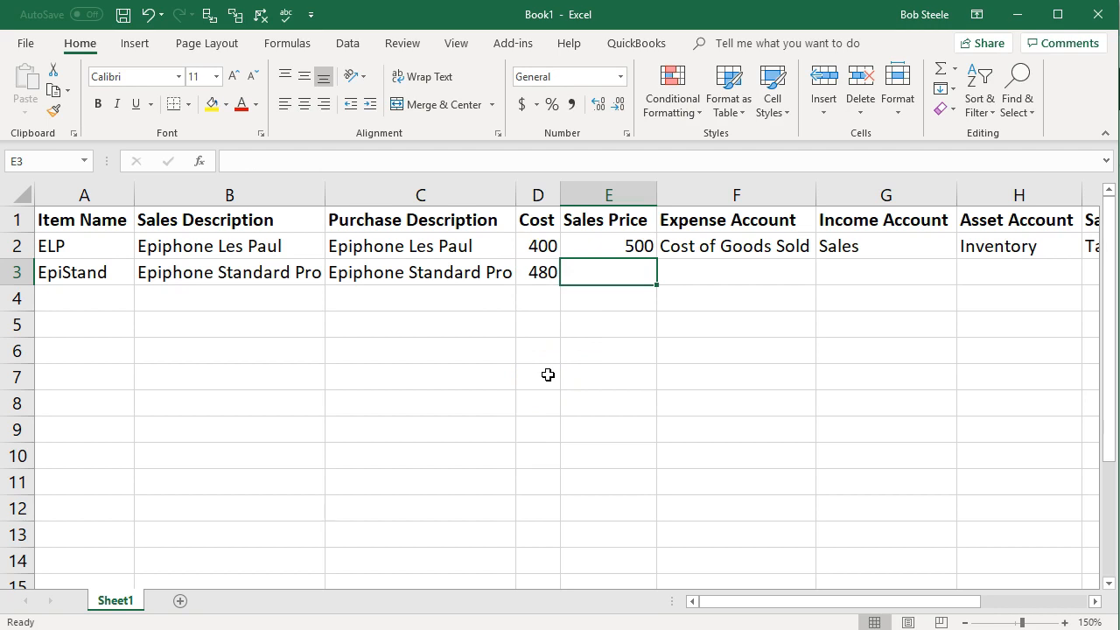
text(600)
key(Tab)
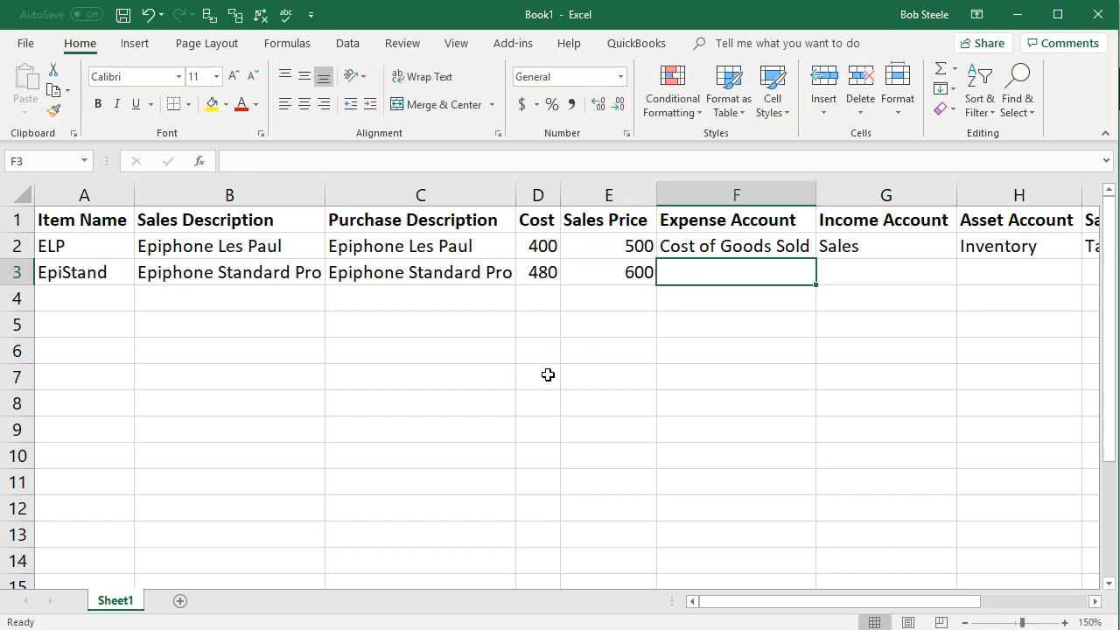
- Fill in EpiStand's expense, income and asset accounts as Cost of Goods Sold, Sales and Inventory, with Tax as the sales tax code in I3
key(shift+Right)
key(shift+Right)
key(shift+Right)
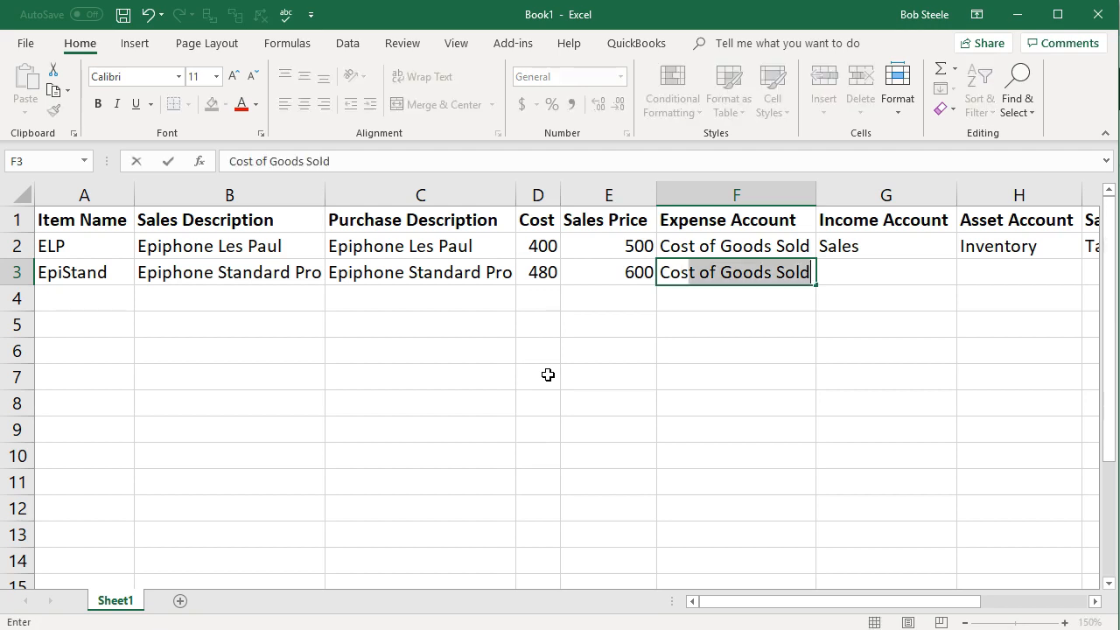
key(Tab)
text(Sa)
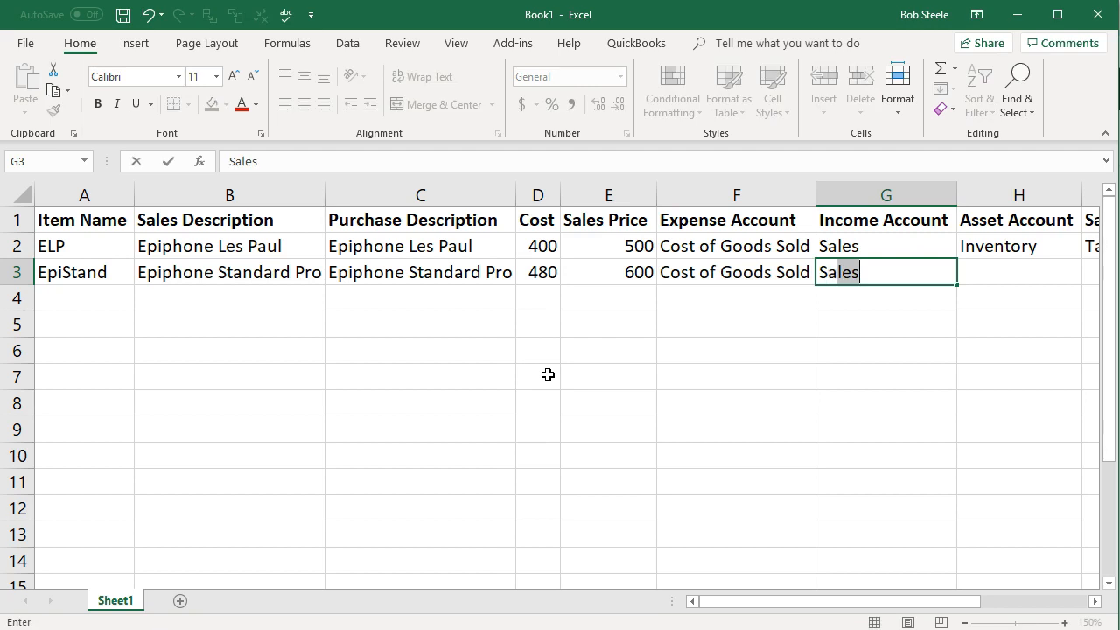
key(Tab)
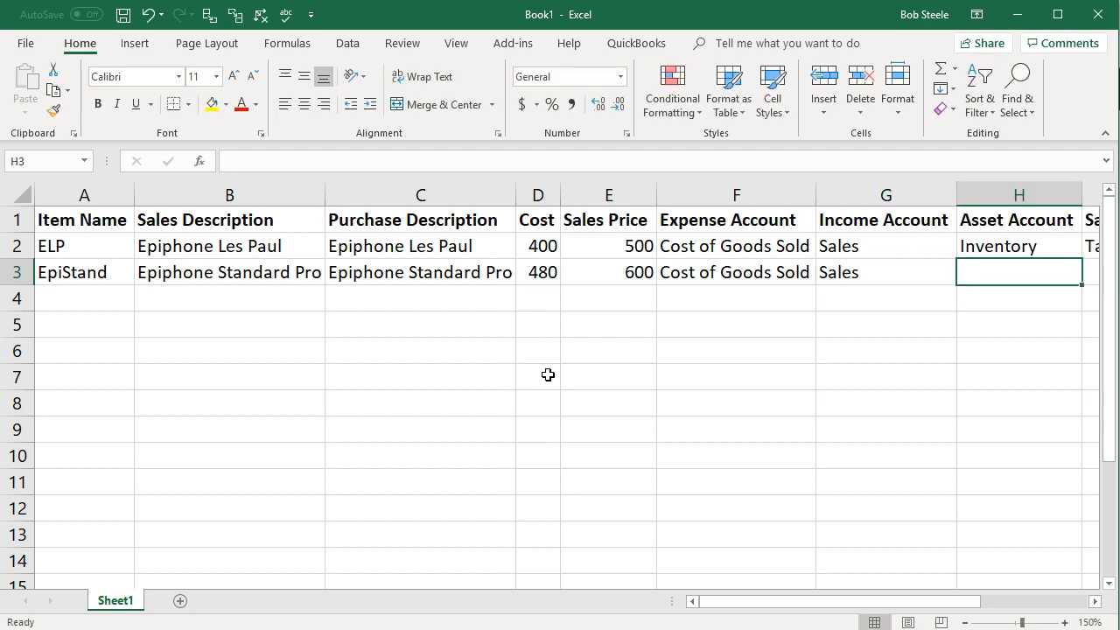
text(In)
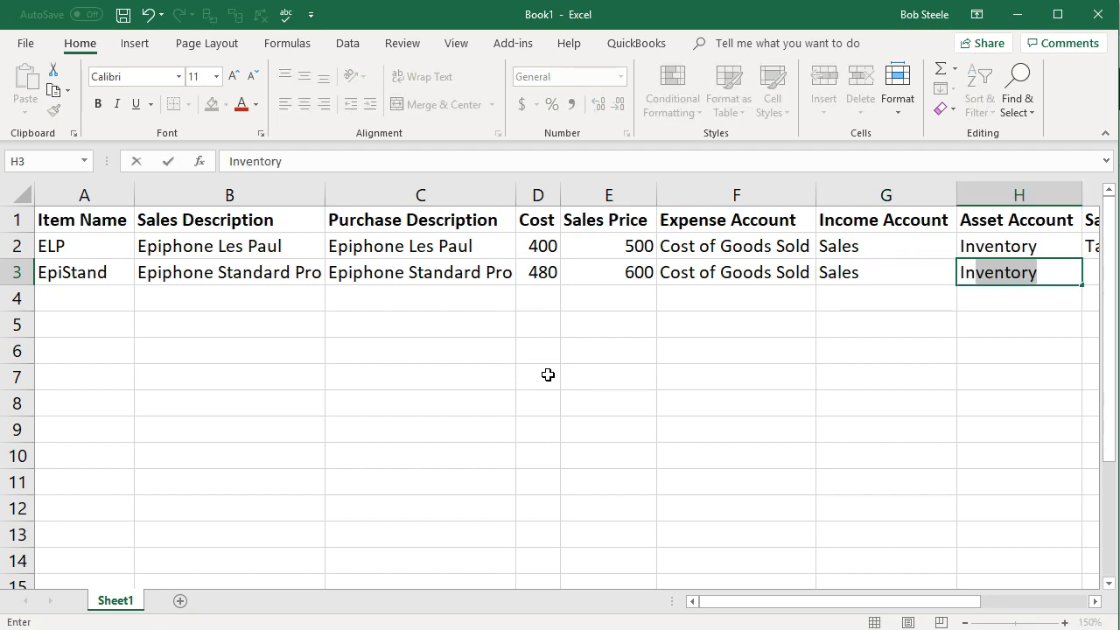
key(Tab)
text(T)
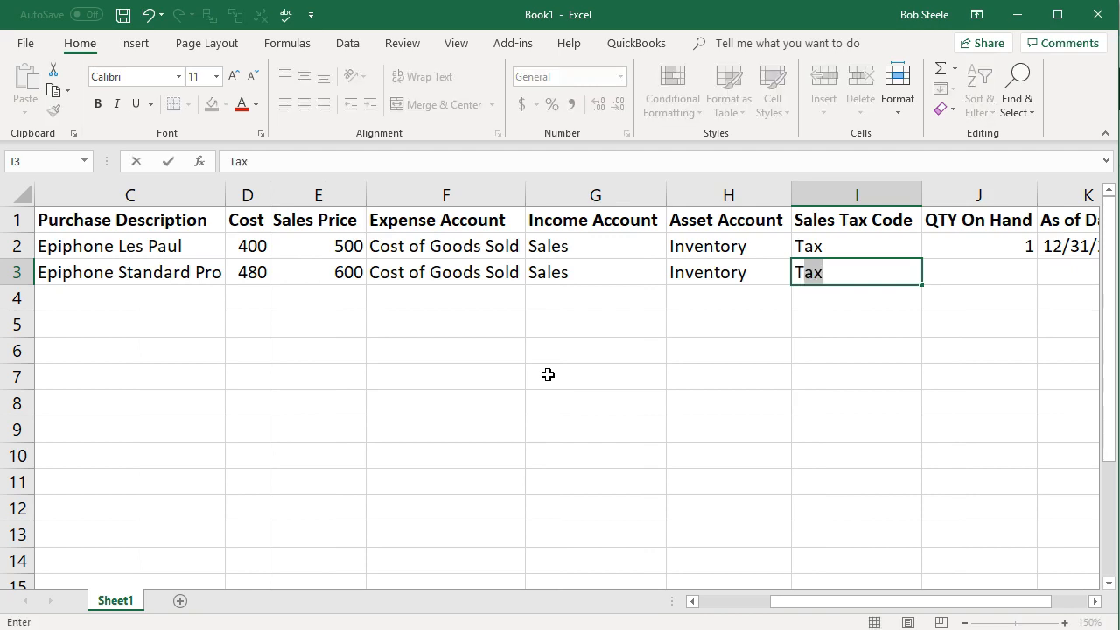
key(Tab)
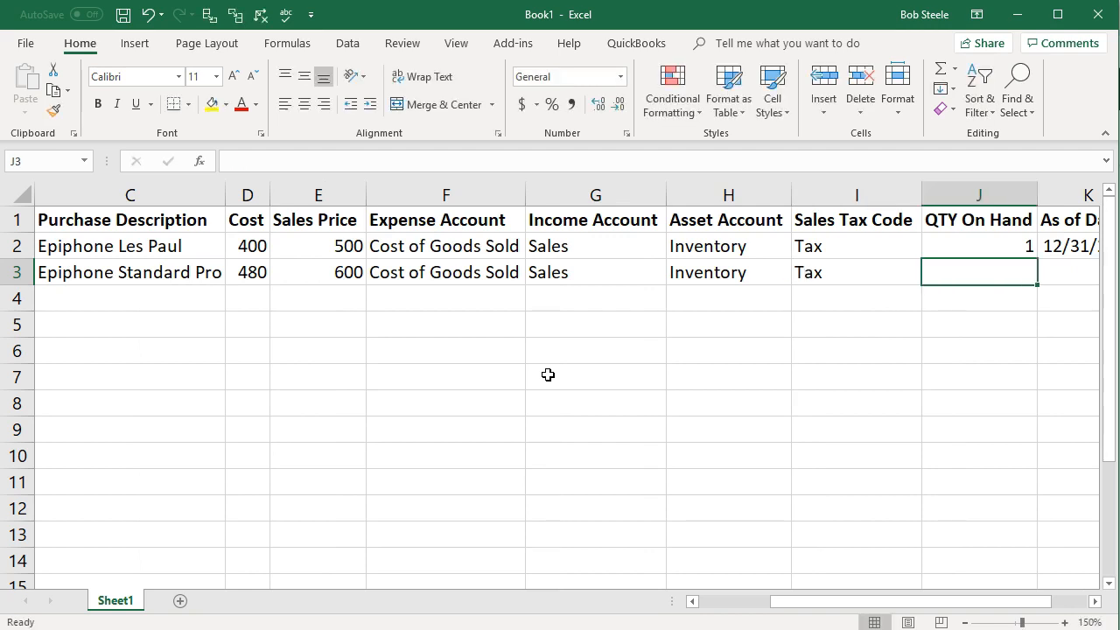
- Enter 1 as EpiStand's quantity on hand in J3 and 12/31/2018 as its as-of date in K3
text(1)
key(Tab)
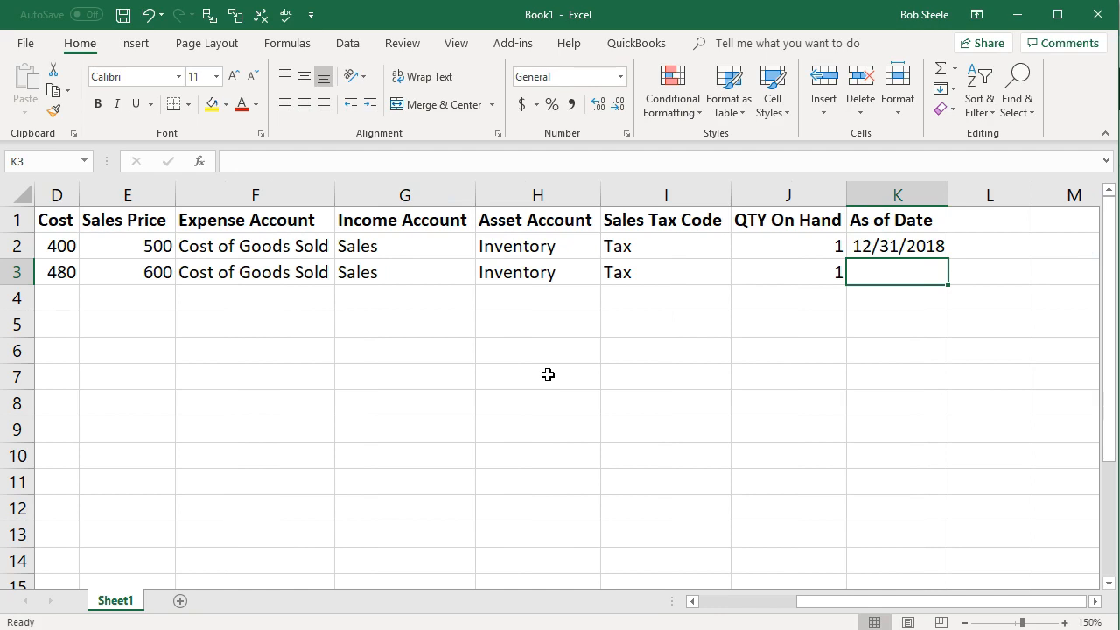
text(12)
text(/31/2018)
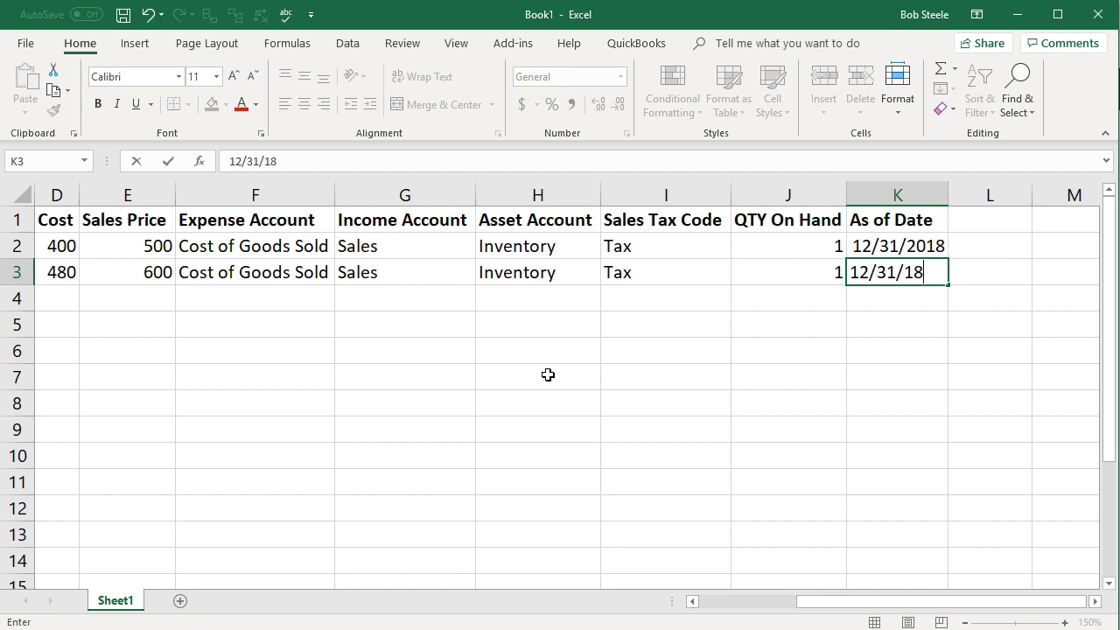
key(Return)
- Enter EpiRiv as the third item's name in A4 and Epiphone Riviera as its sales description in B4
key(Left)
key(Left)
key(Left)
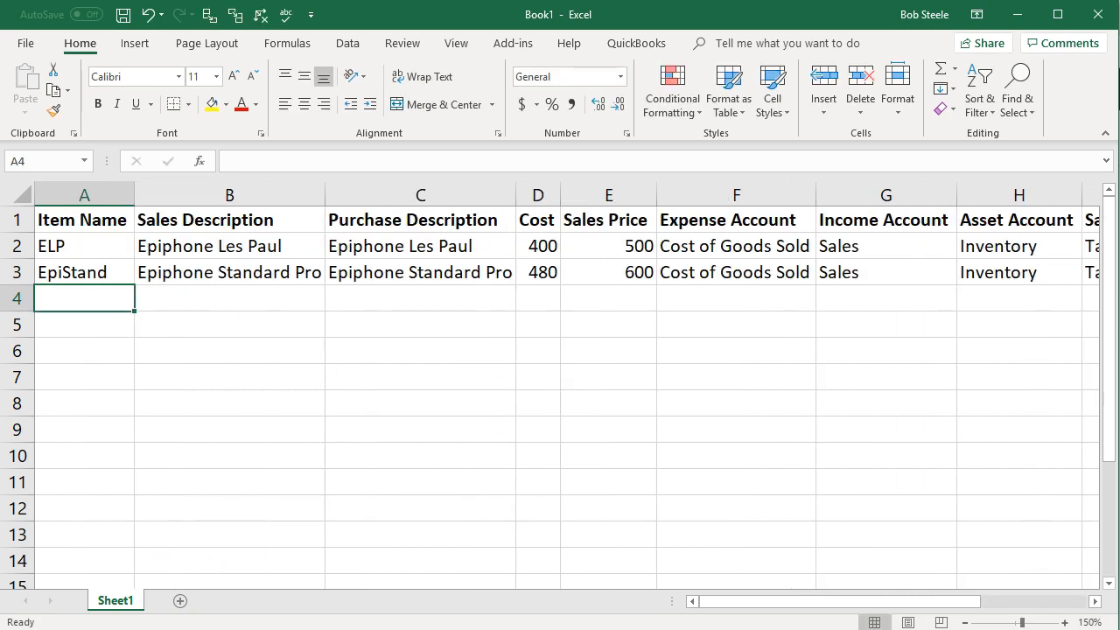
text(EpiRiv)
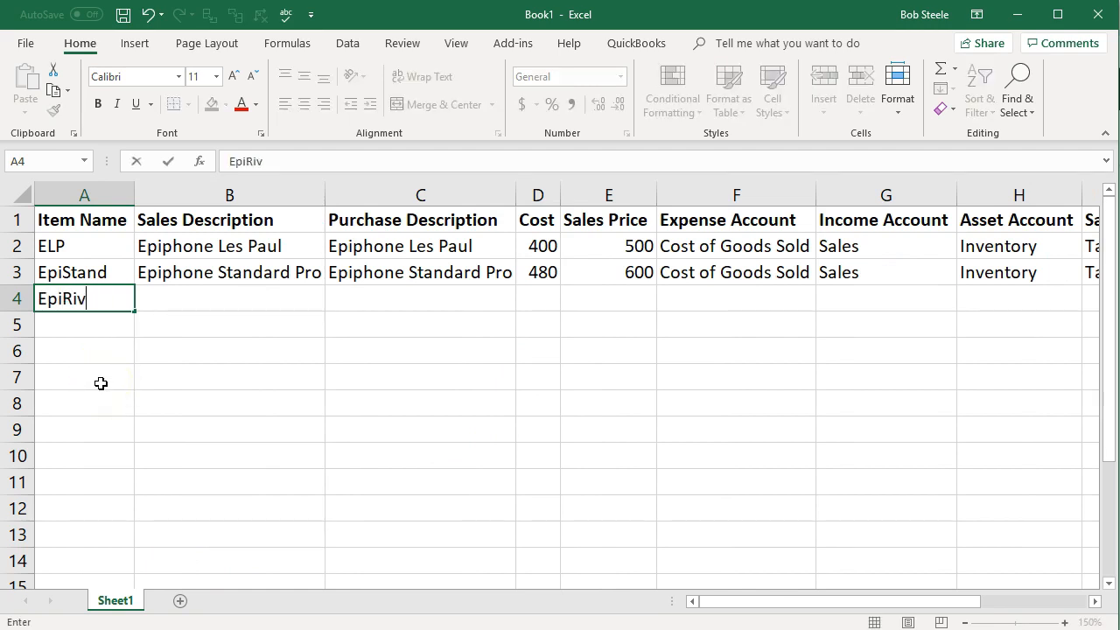
key(Tab)
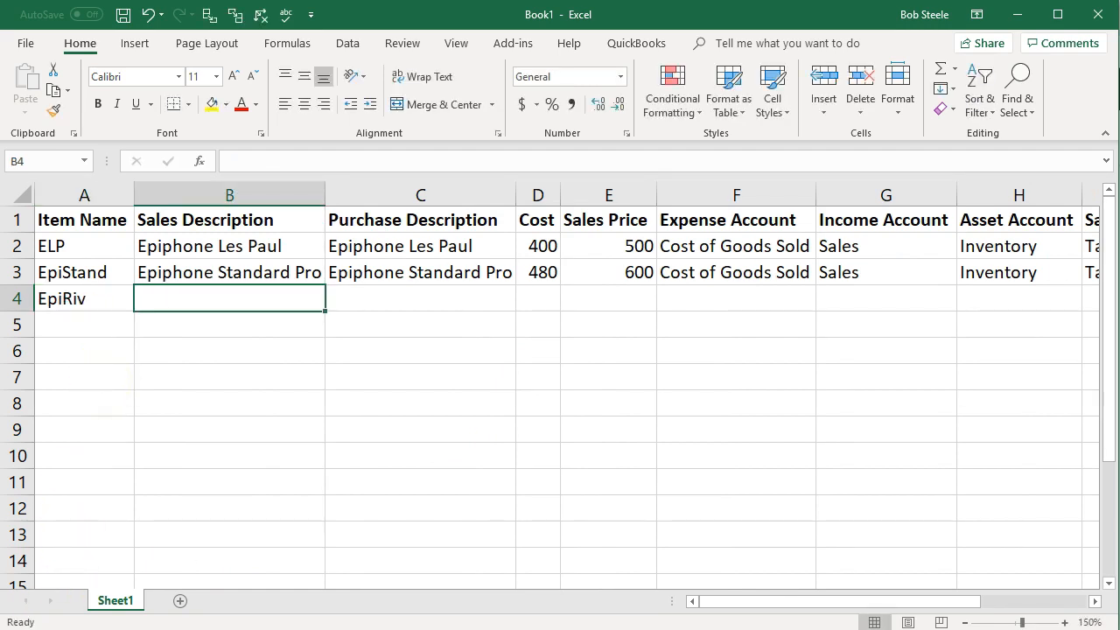
text(Epiphone Riviera)
key(Return)
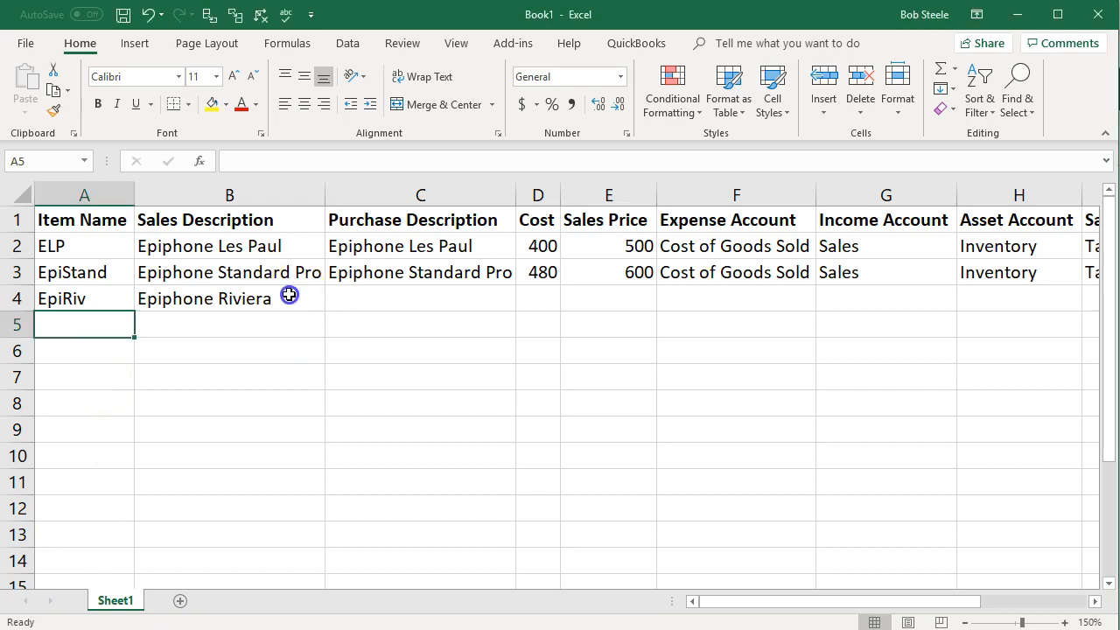
- Copy the Epiphone Riviera sales description from B4 into the purchase description cell C4
right_click(291, 297)
click(305, 327)
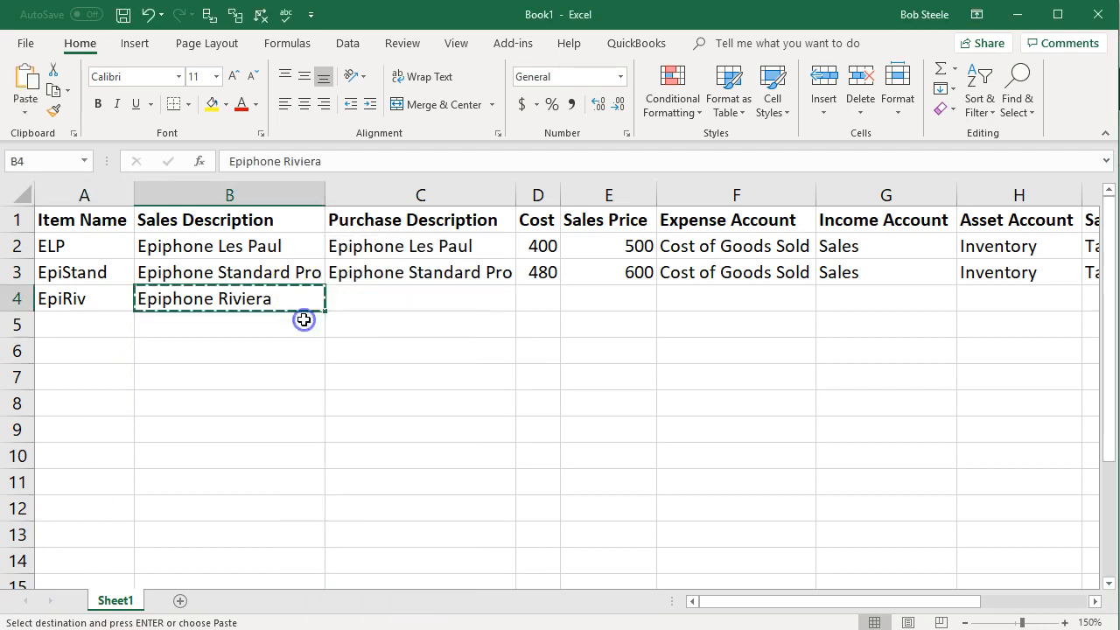
click(362, 300)
right_click(364, 303)
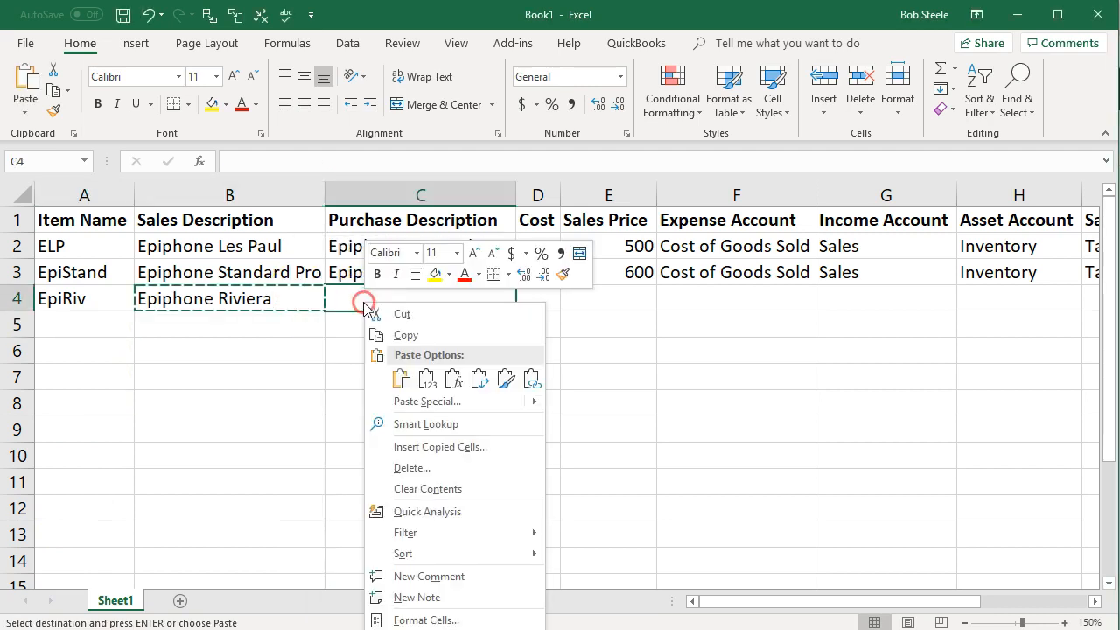
click(401, 378)
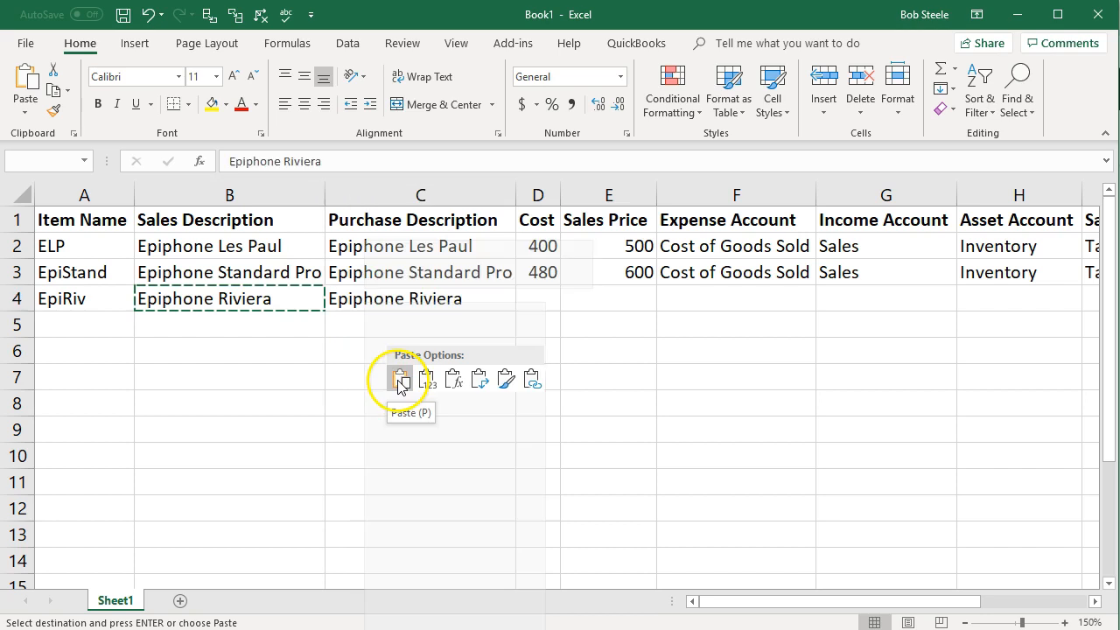
- Enter a cost of 440 in D4 and a sales price of 550 in E4 for the EpiRiv item
click(537, 299)
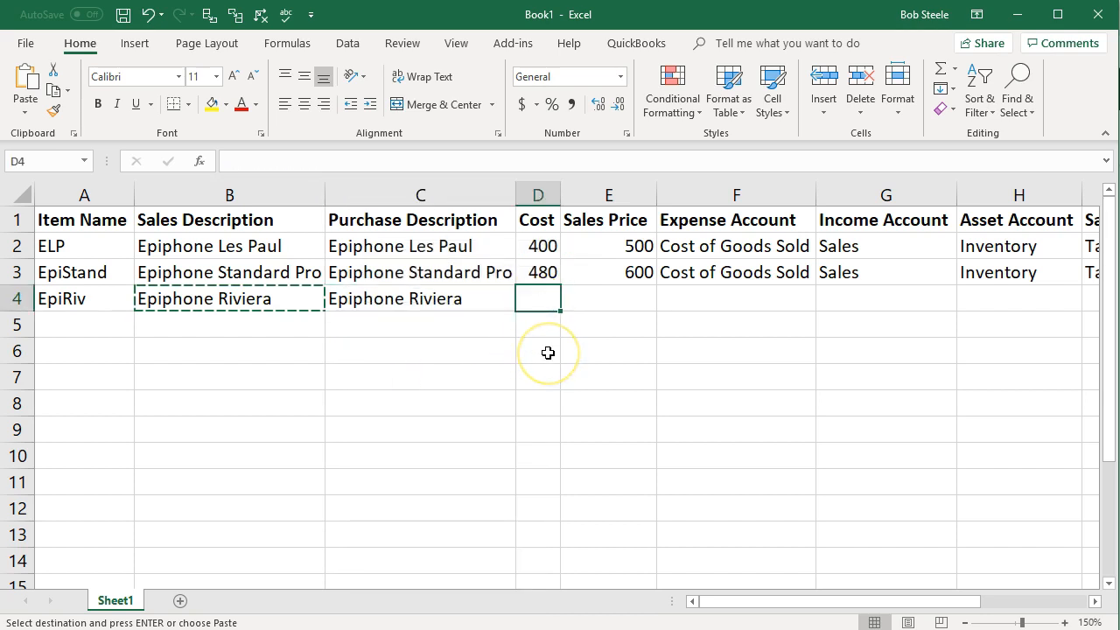
text(440)
key(Tab)
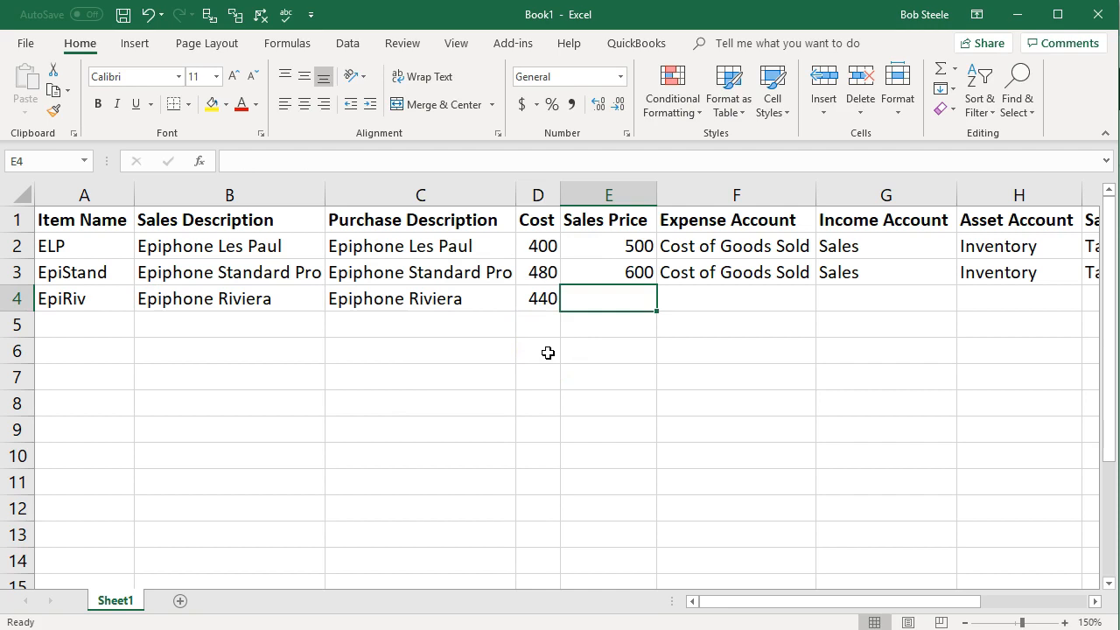
text(550)
key(Tab)
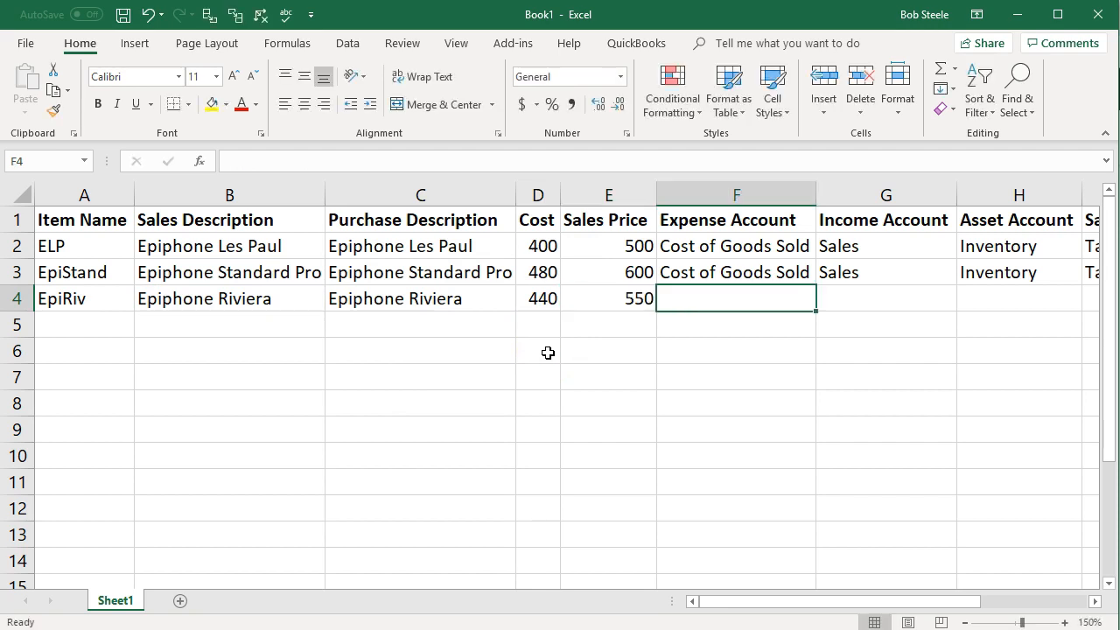
- Fill in EpiRiv's expense, income and asset accounts as Cost of Goods Sold, Sales and Inventory, with Tax as the sales tax code in I4
text(C)
key(Tab)
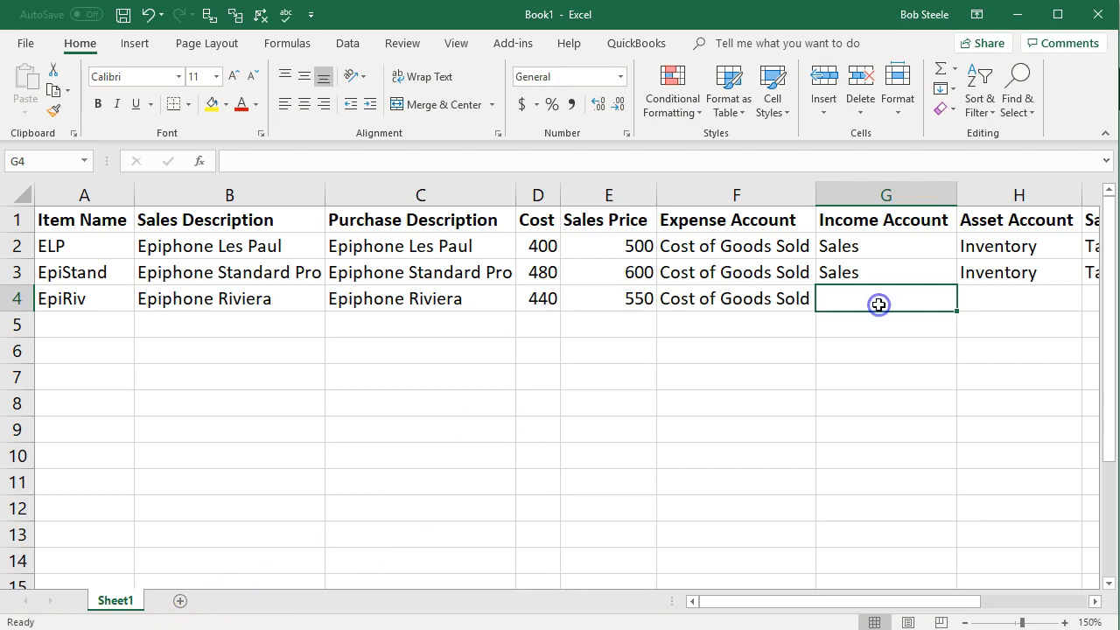
text(sales)
key(Tab)
text(inv)
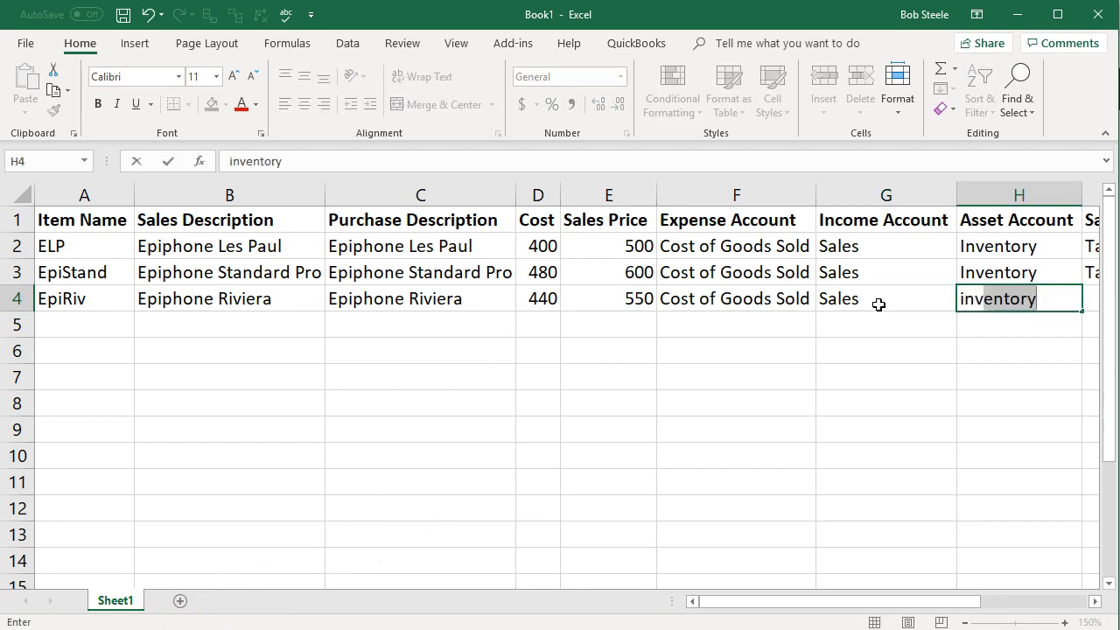
key(Tab)
text(ta)
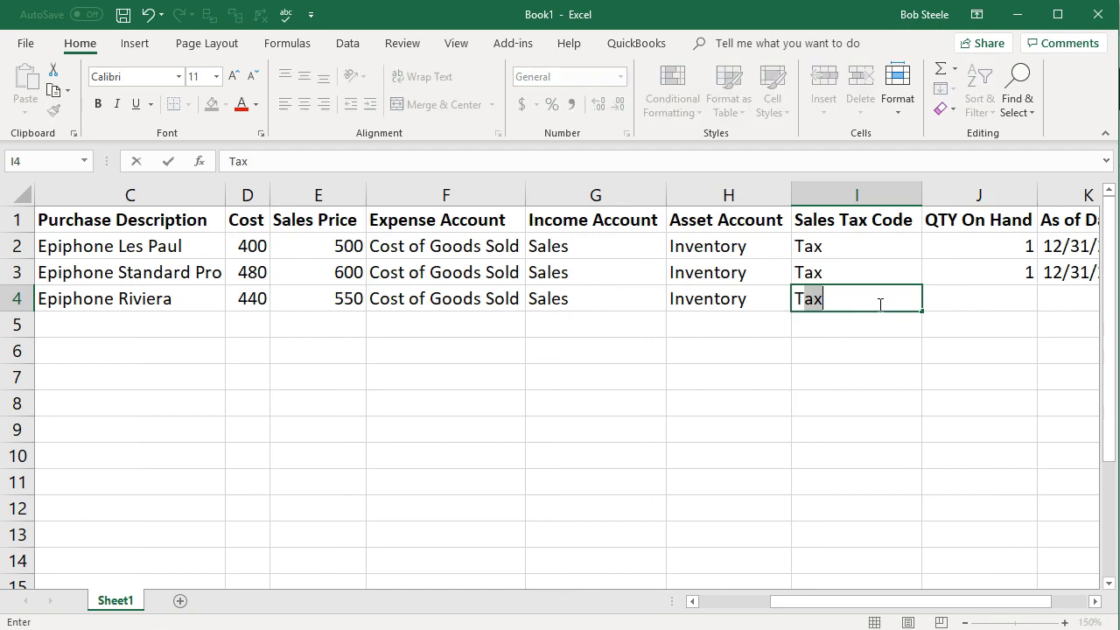
key(Tab)
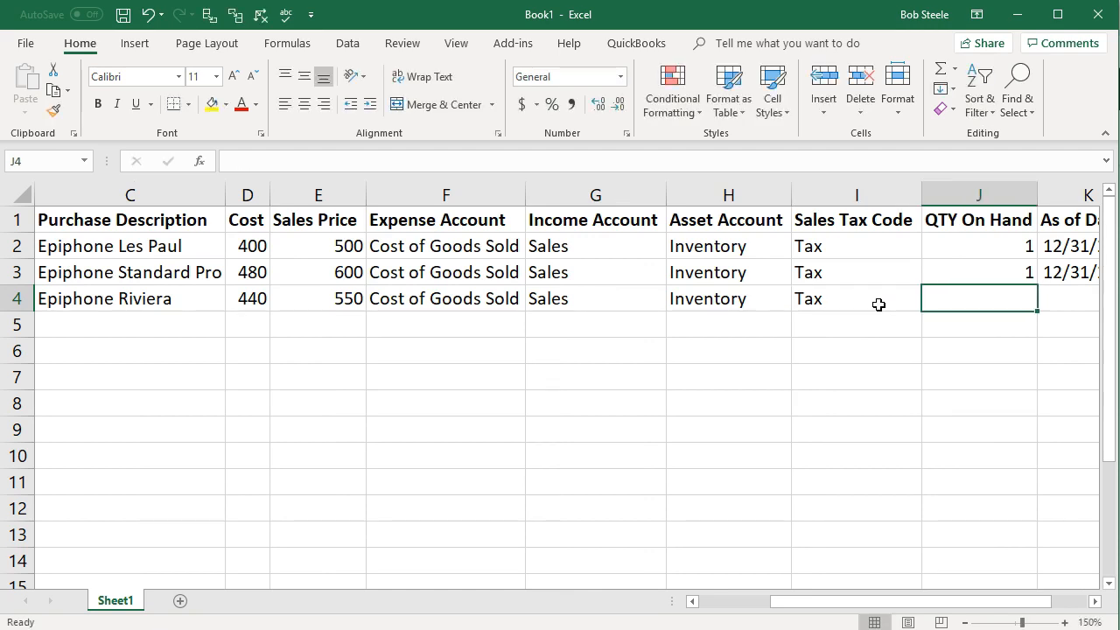
- Enter 1 as EpiRiv's quantity on hand in J4 and 12/31/2018 as its as-of date in K4
text(1)
key(Tab)
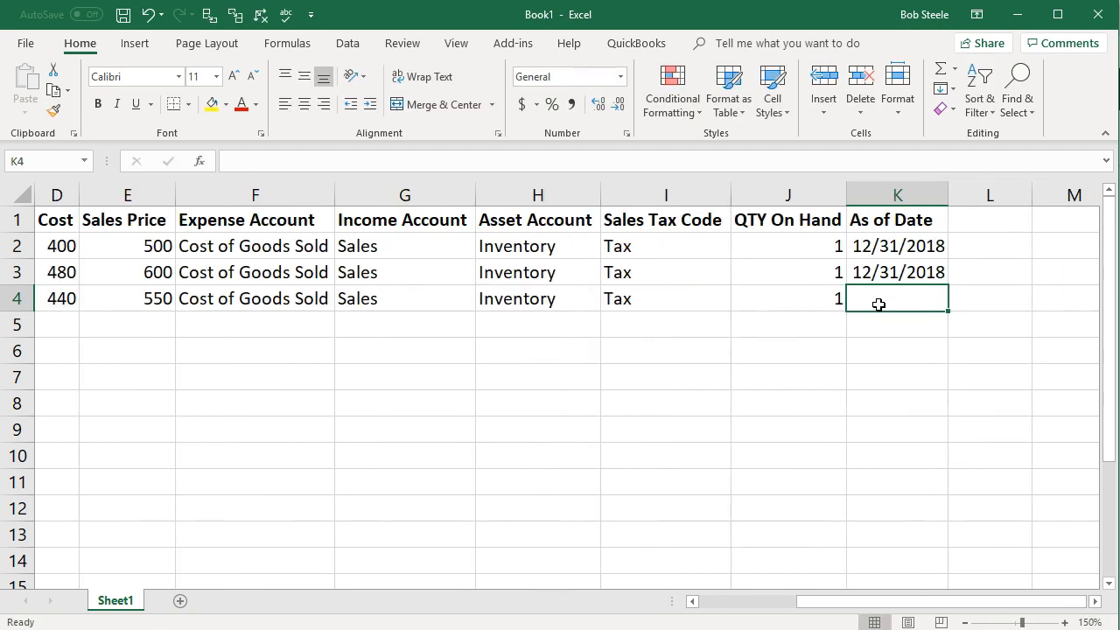
text(12/3)
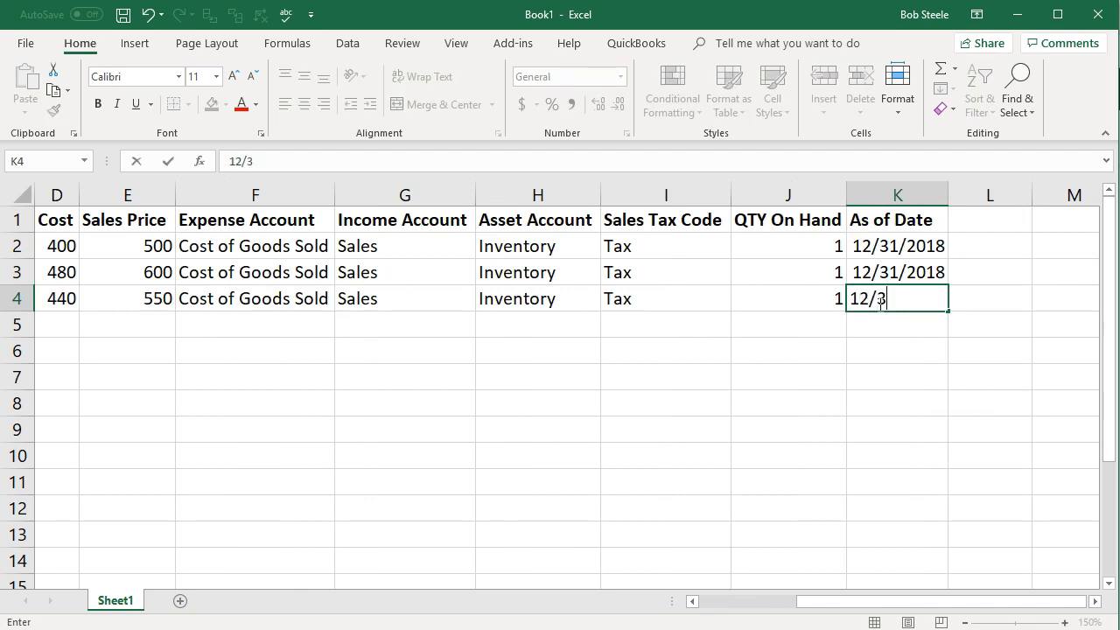
text(1/2018)
key(Return)
- Enter SteinSolid as the item name in A5 and Steinberger Solid Body as its sales description in B5
key(Home)
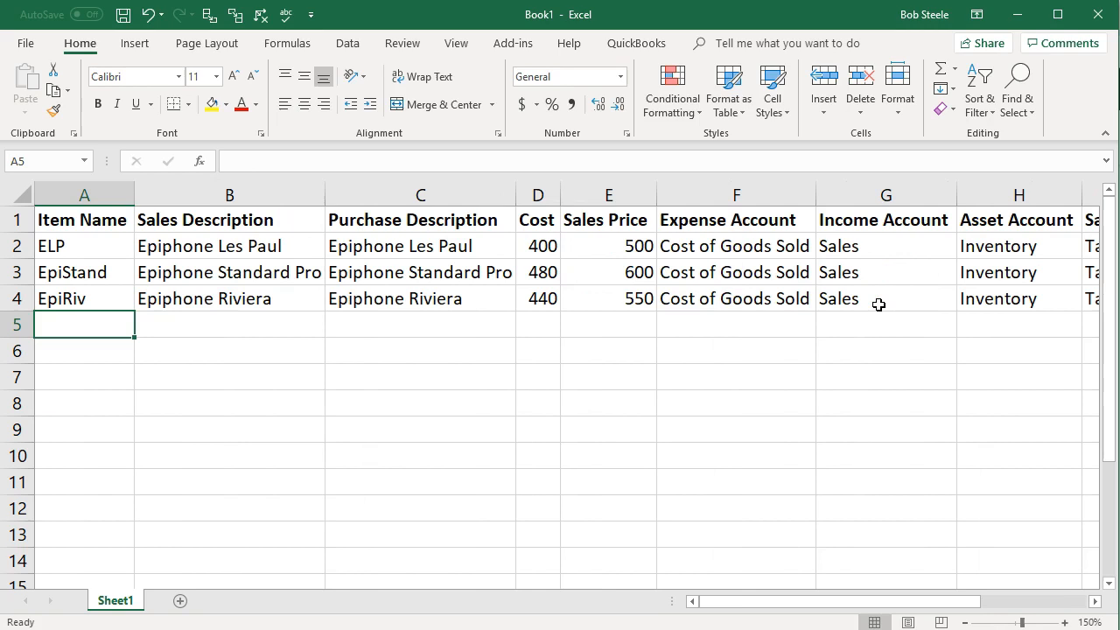
text(S)
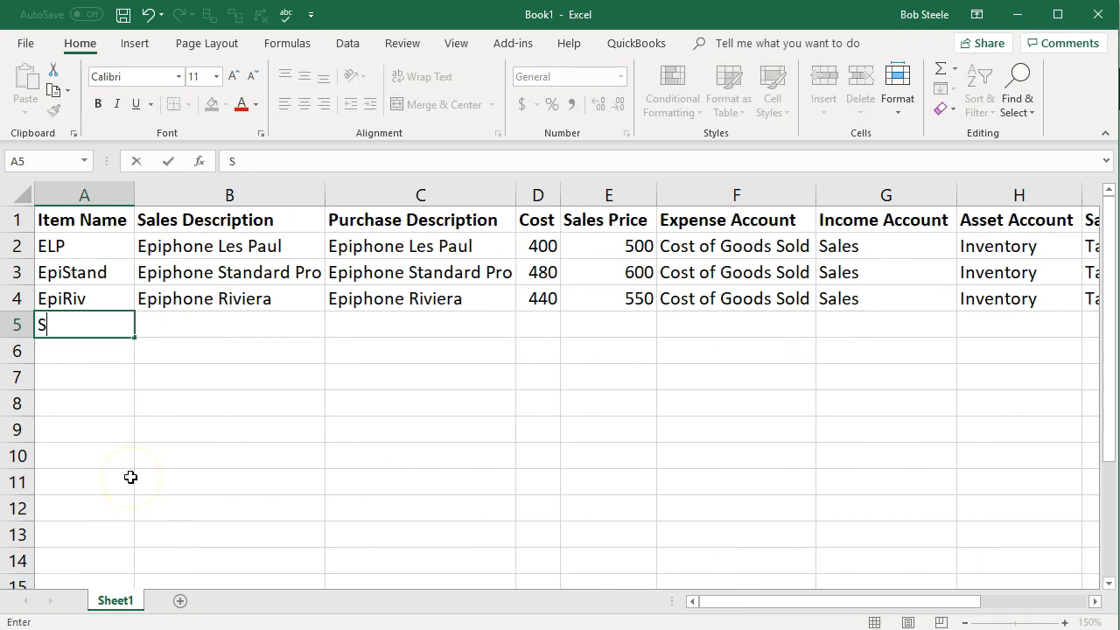
text(teinSolid)
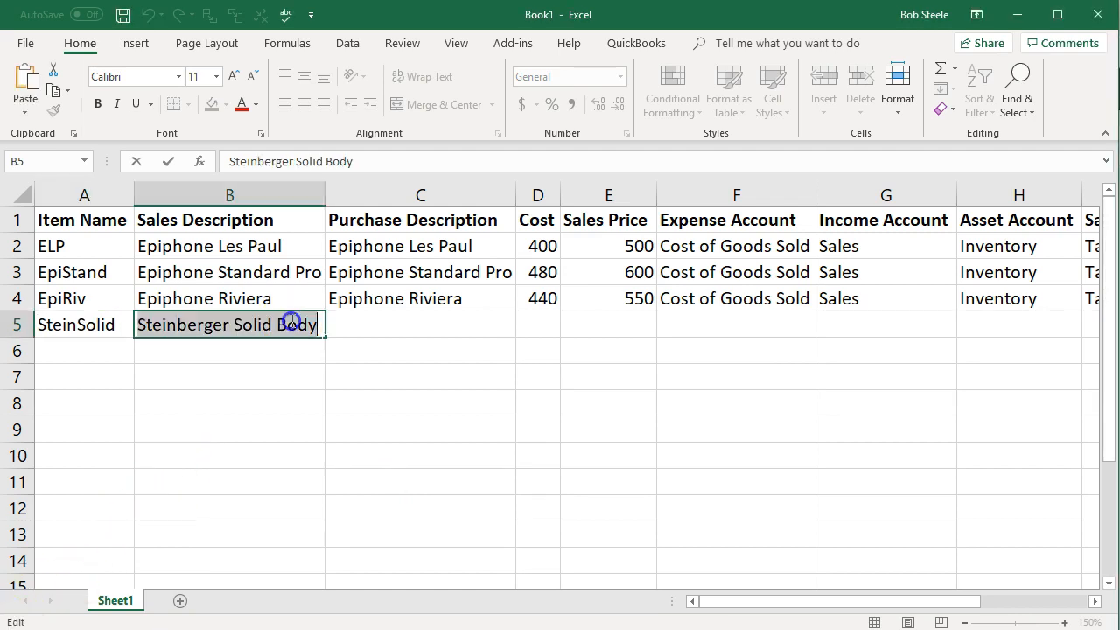
- Copy the Steinberger Solid Body sales description from B5 into the purchase description cell C5
click(321, 403)
click(283, 325)
right_click(279, 325)
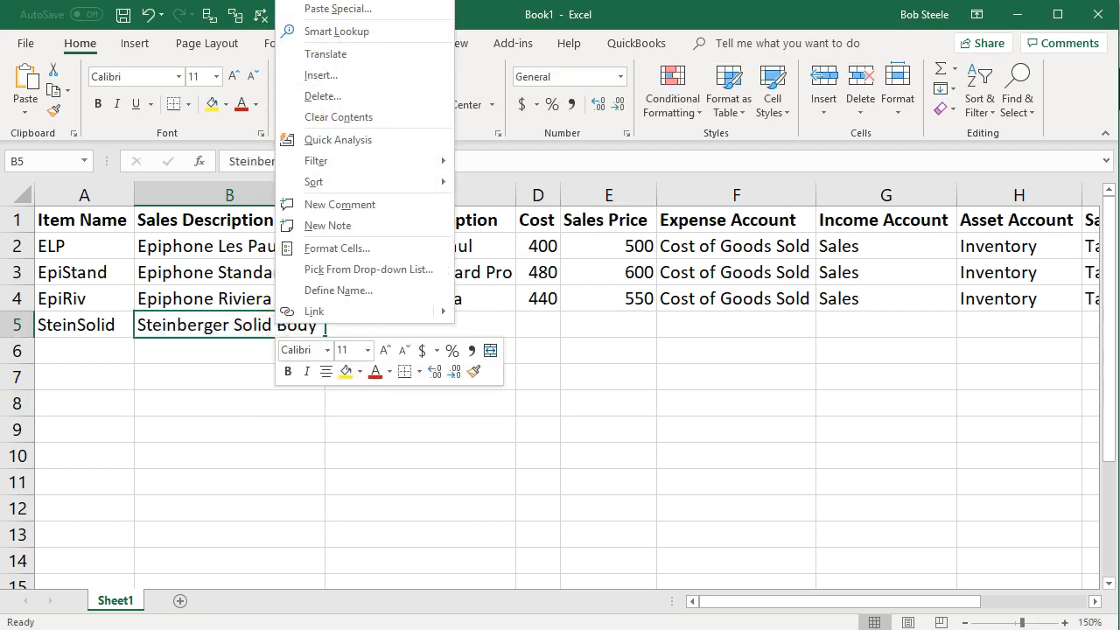
key(ctrl+c)
click(370, 322)
right_click(370, 322)
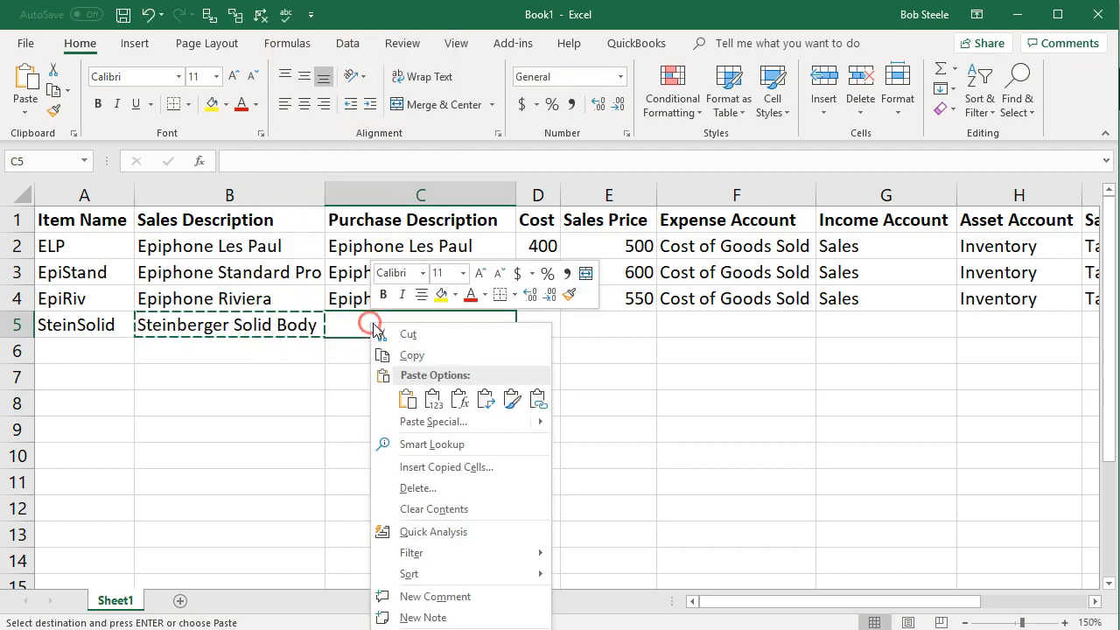
click(407, 399)
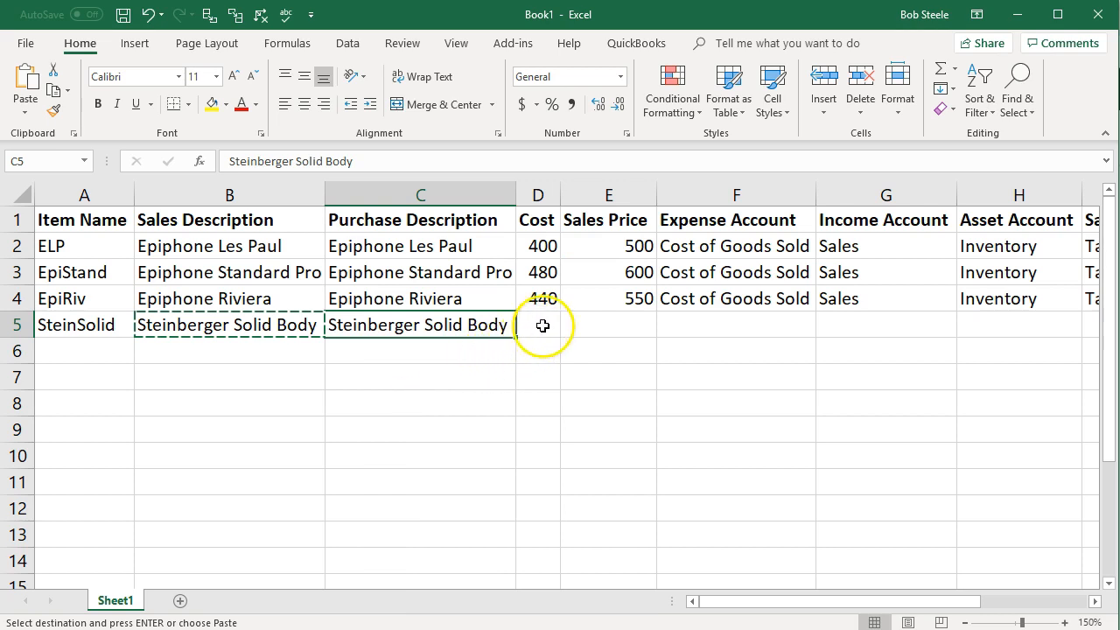
- Enter a cost of 328 in D5 and a sales price of 410 in E5 for the SteinSolid item
click(544, 325)
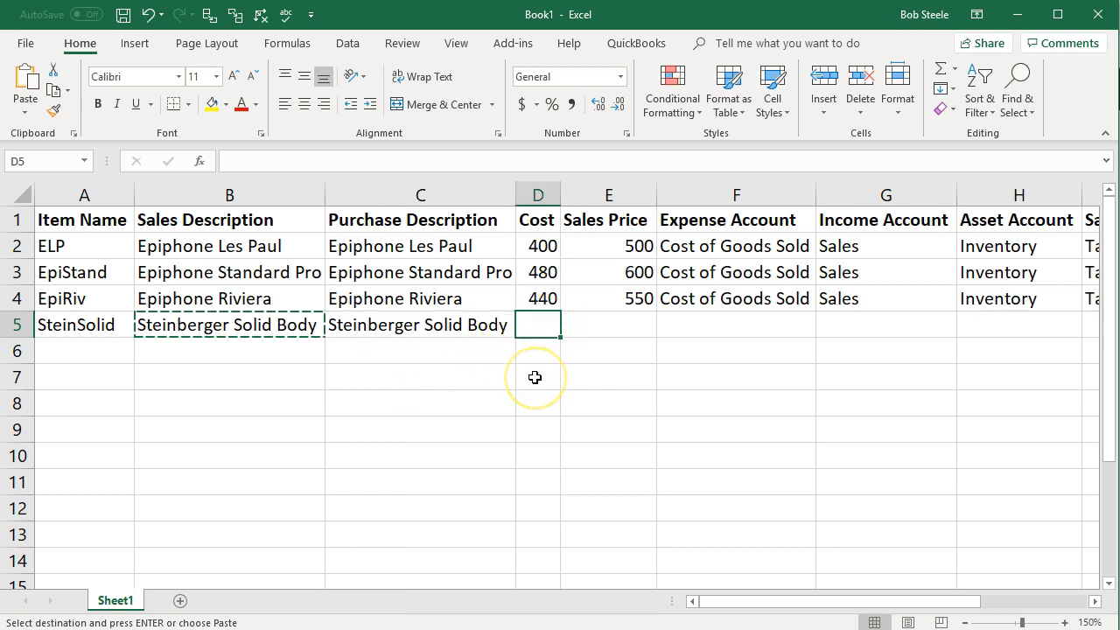
text(328)
key(Tab)
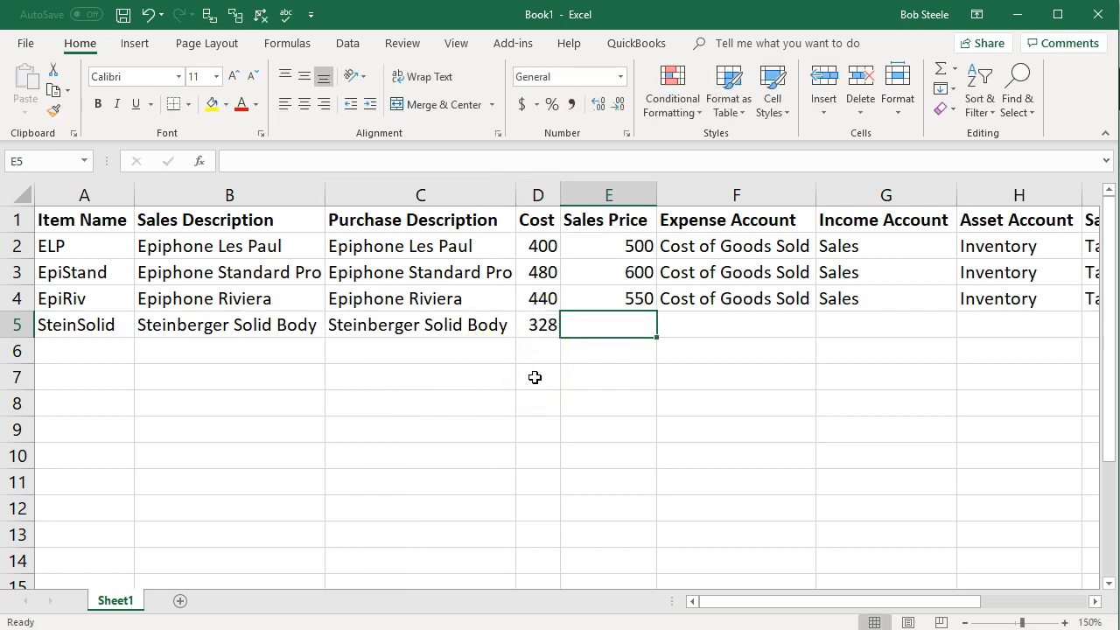
text(410)
key(Tab)
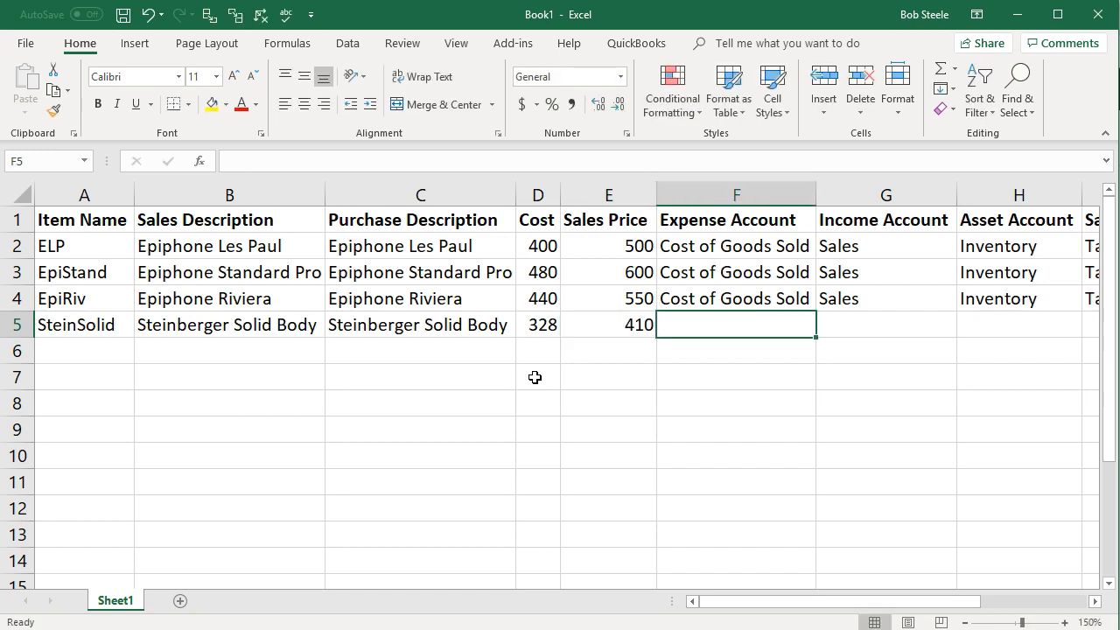
- Fill in SteinSolid's expense, income and asset accounts as Cost of Goods Sold, Sales and Inventory, with Tax as the sales tax code in I5
text(Co)
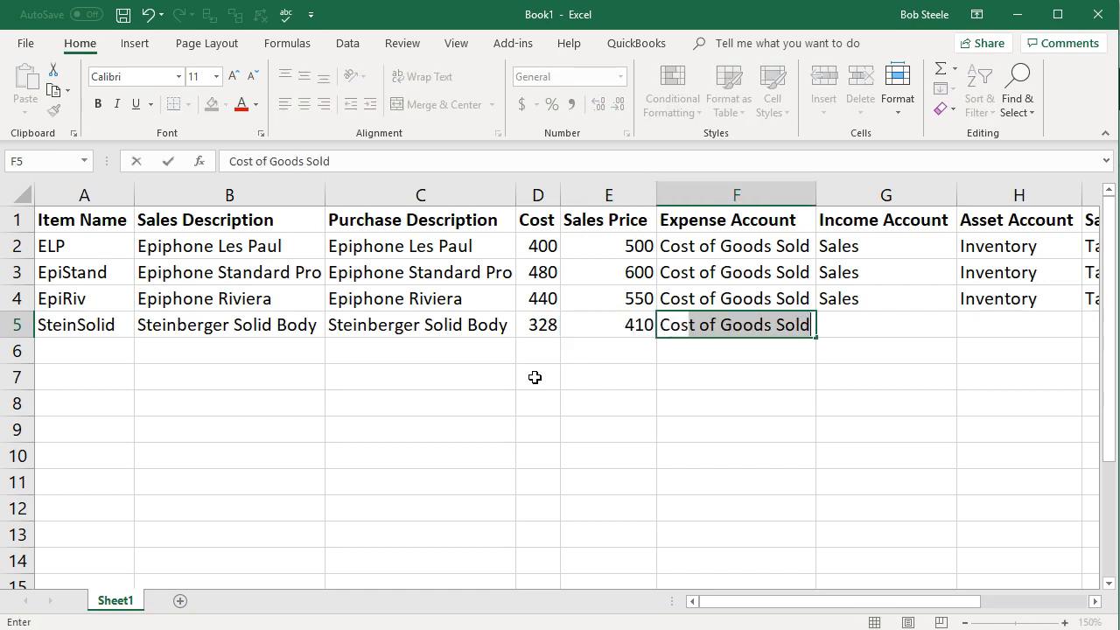
key(Tab)
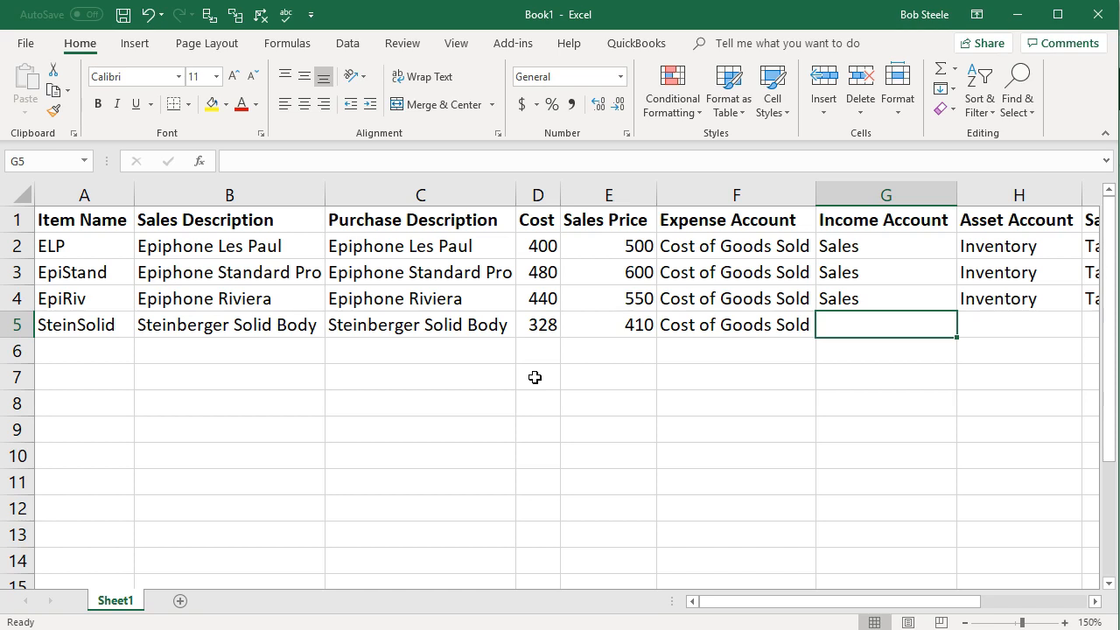
text(S)
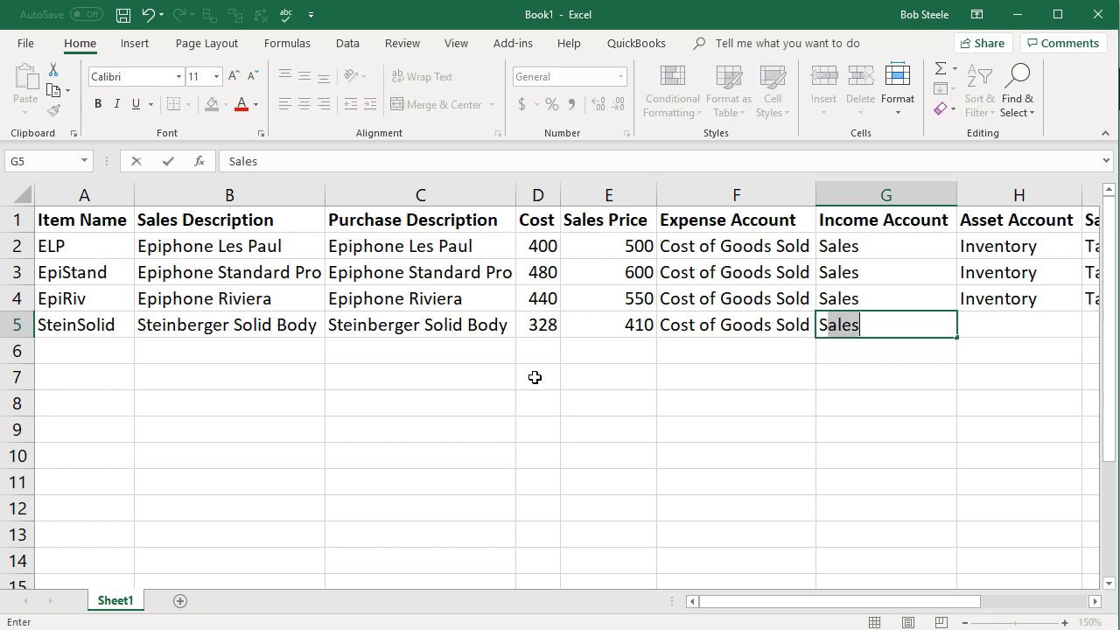
key(Tab)
text(I)
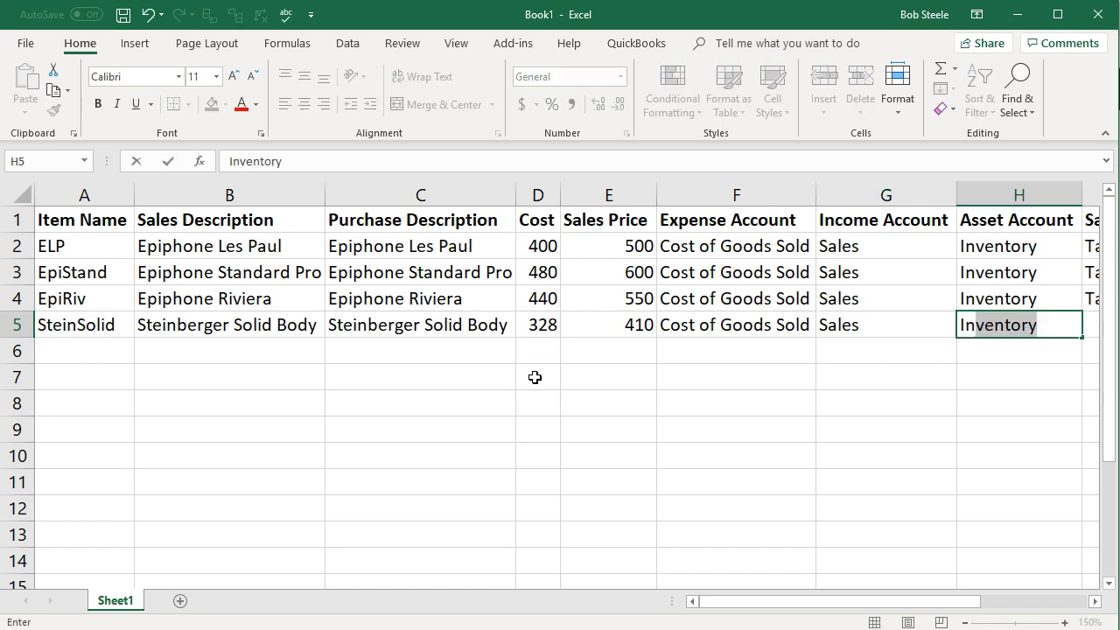
key(Tab)
text(T)
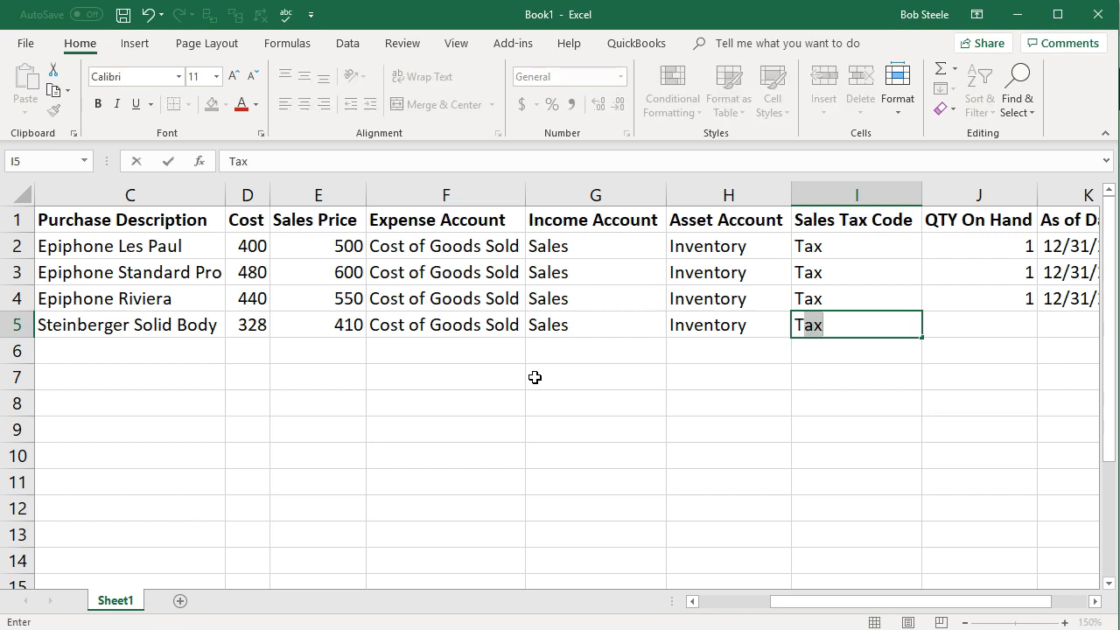
key(Tab)
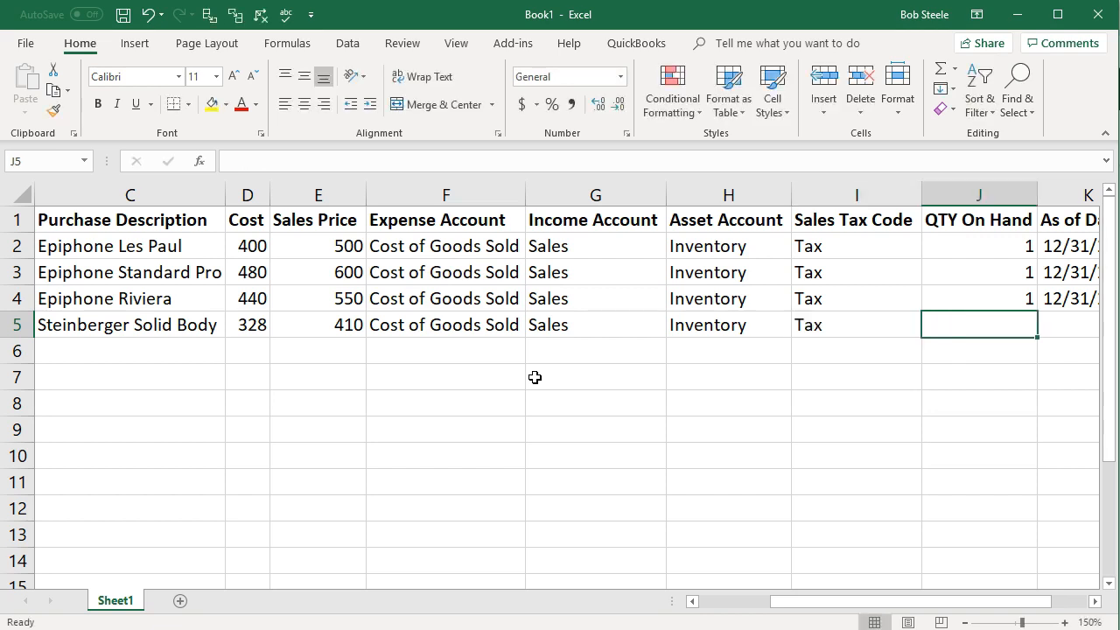
- Enter 1 as SteinSolid's quantity on hand in J5 and 12/31/2018 as its as-of date in K5
text(1)
key(Tab)
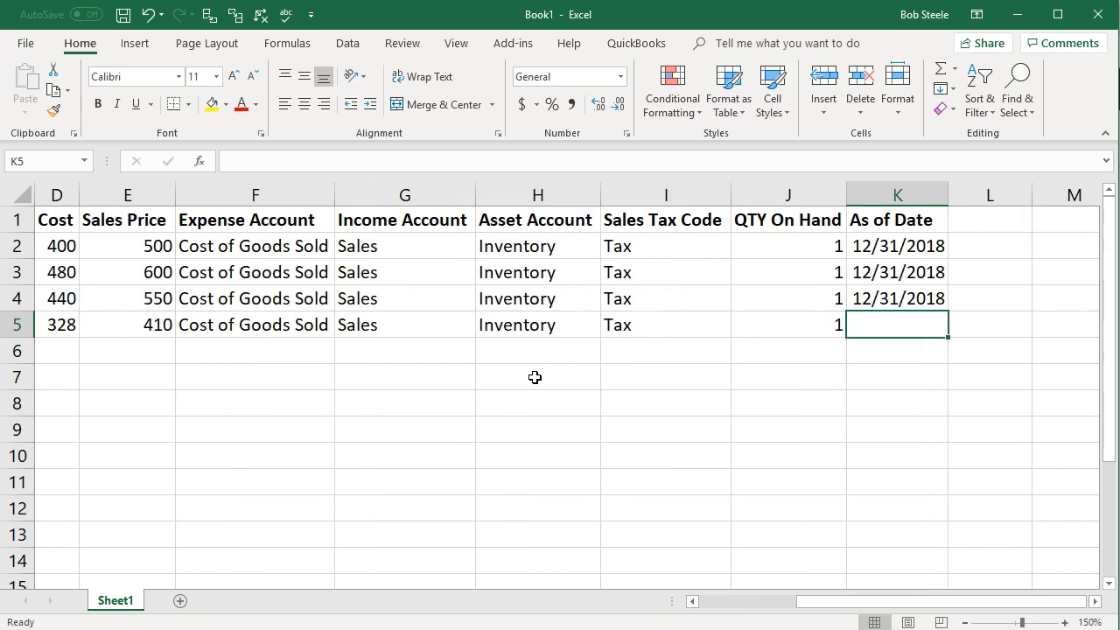
text(12/31/18)
key(ctrl+Return)
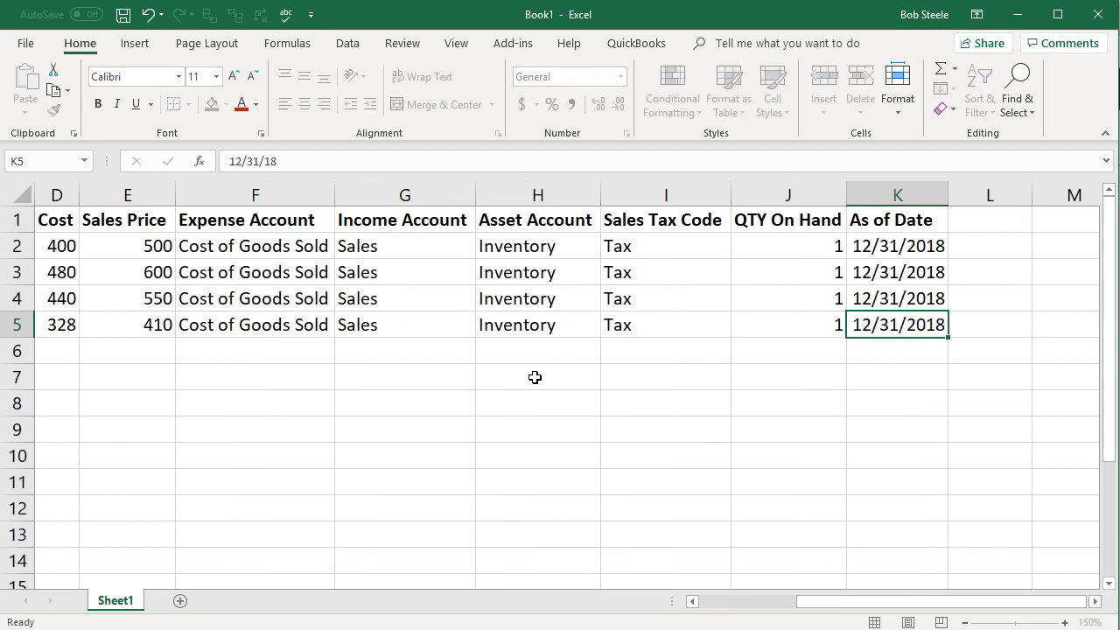
key(Return)
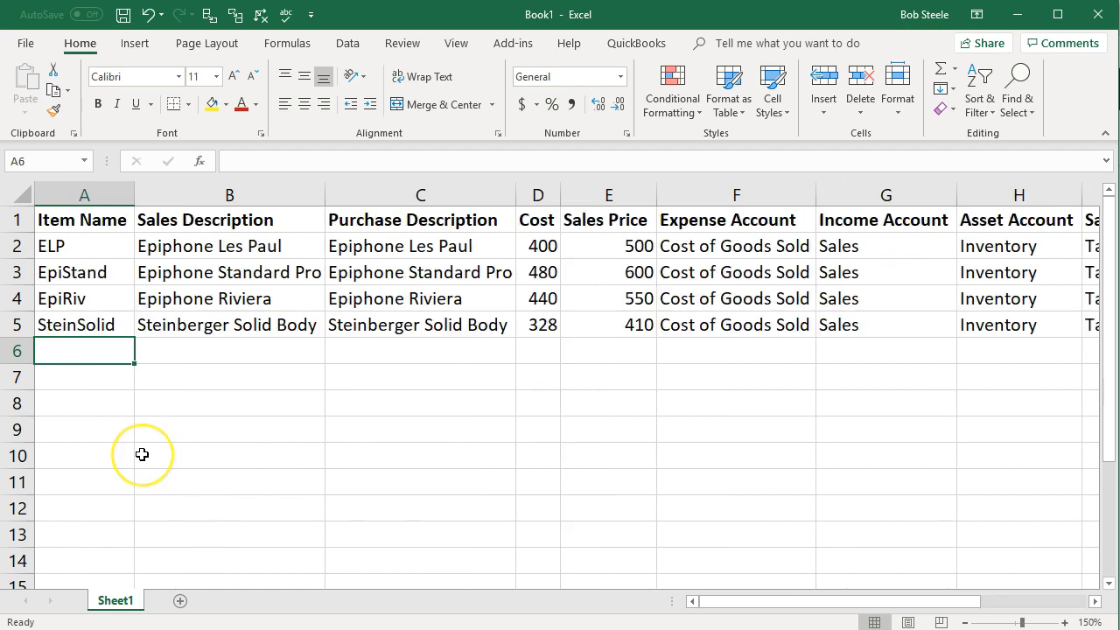
- Enter GibUSA as the item name in A6 and Gibson USA as its sales description in B6
text(GibUSQ)
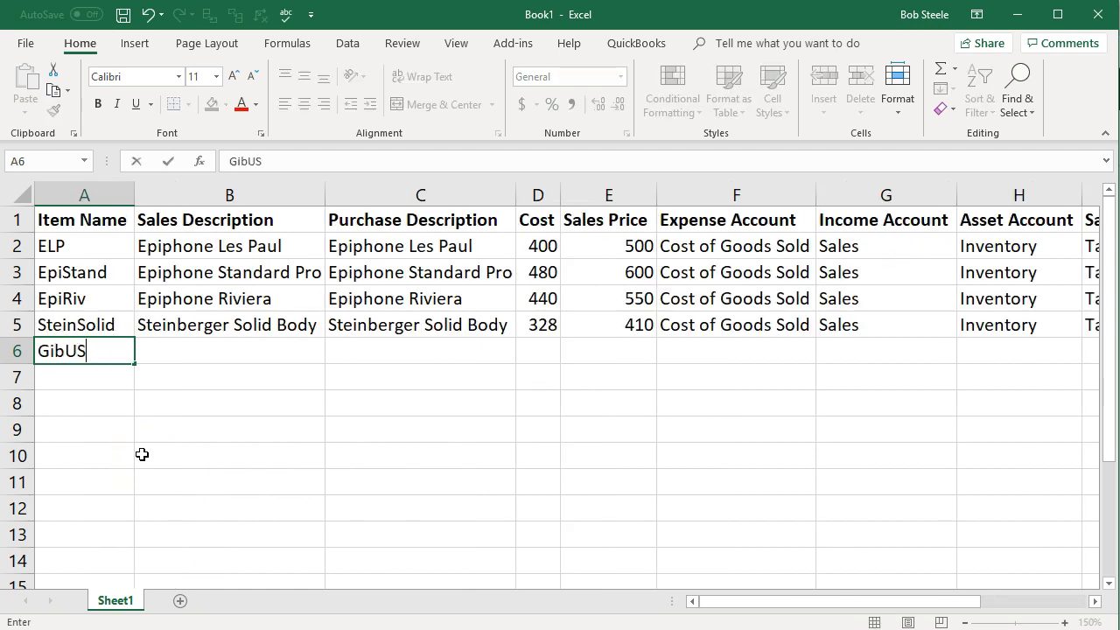
key(BackSpace)
text(A)
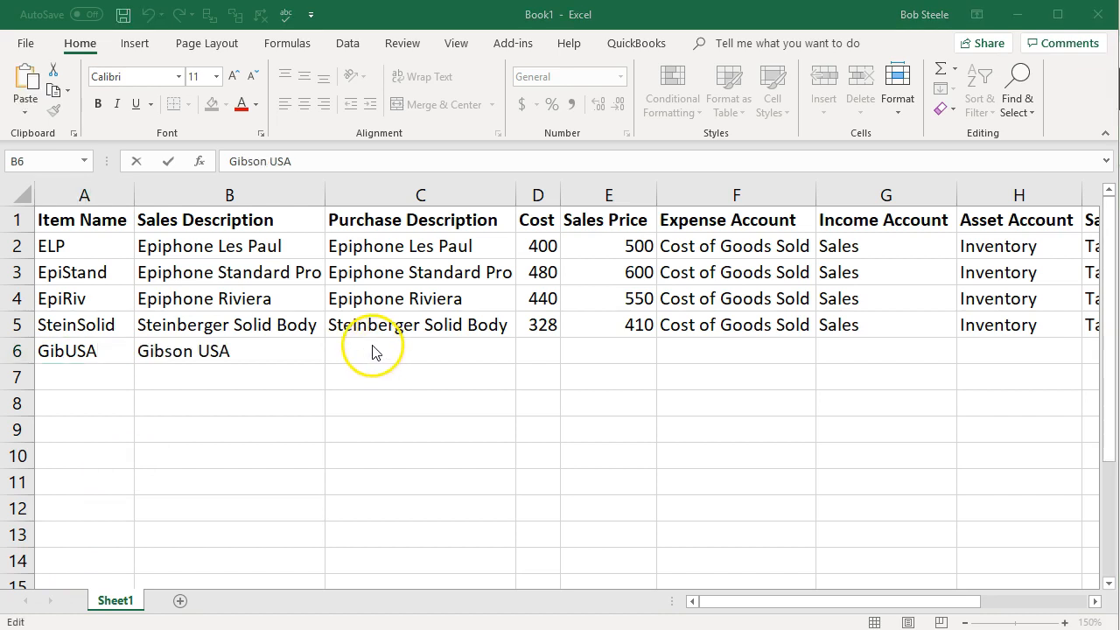
- Copy the Gibson USA sales description from B6 into the purchase description cell C6
click(373, 347)
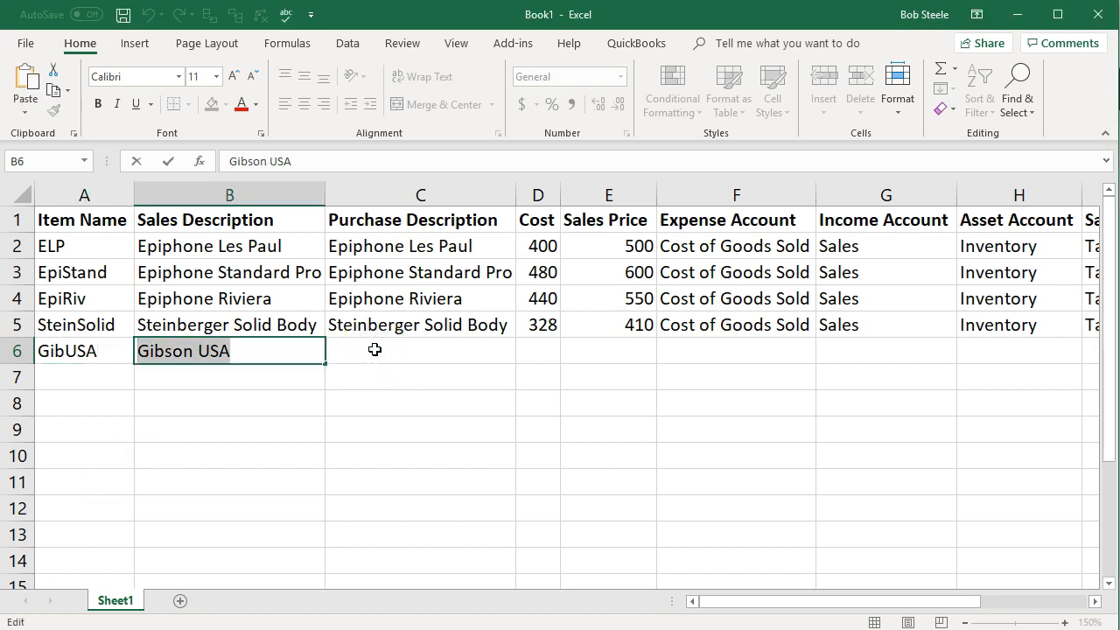
click(373, 349)
click(260, 358)
right_click(263, 360)
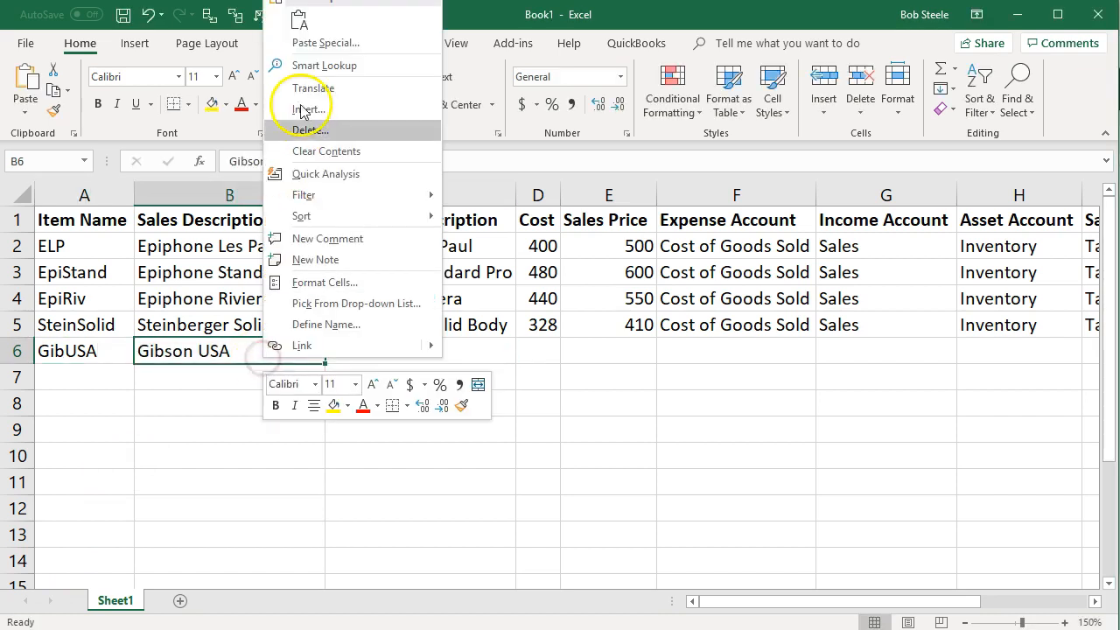
click(302, 3)
click(390, 354)
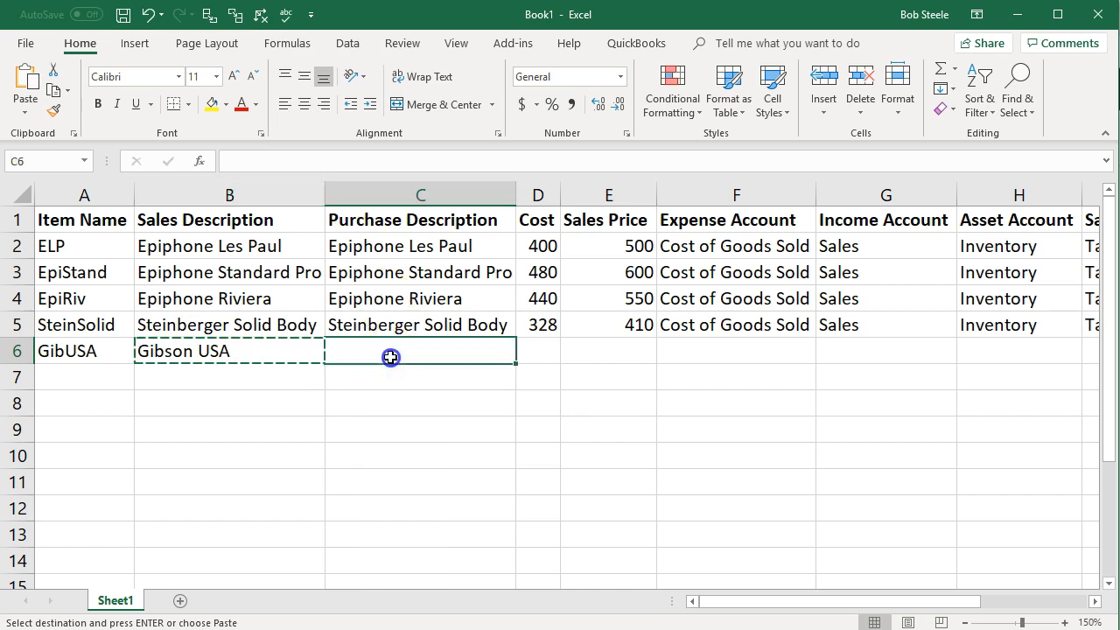
key(ctrl+v)
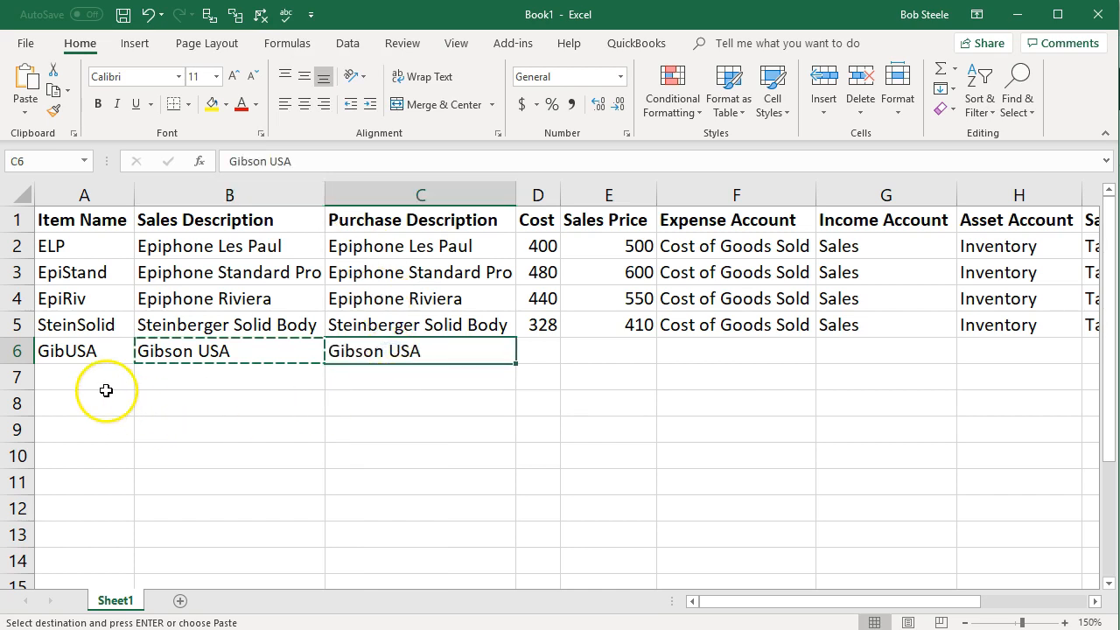
- Enter a cost of 304 in D6 and a sales price of 380 in E6 for the GibUSA item
click(544, 352)
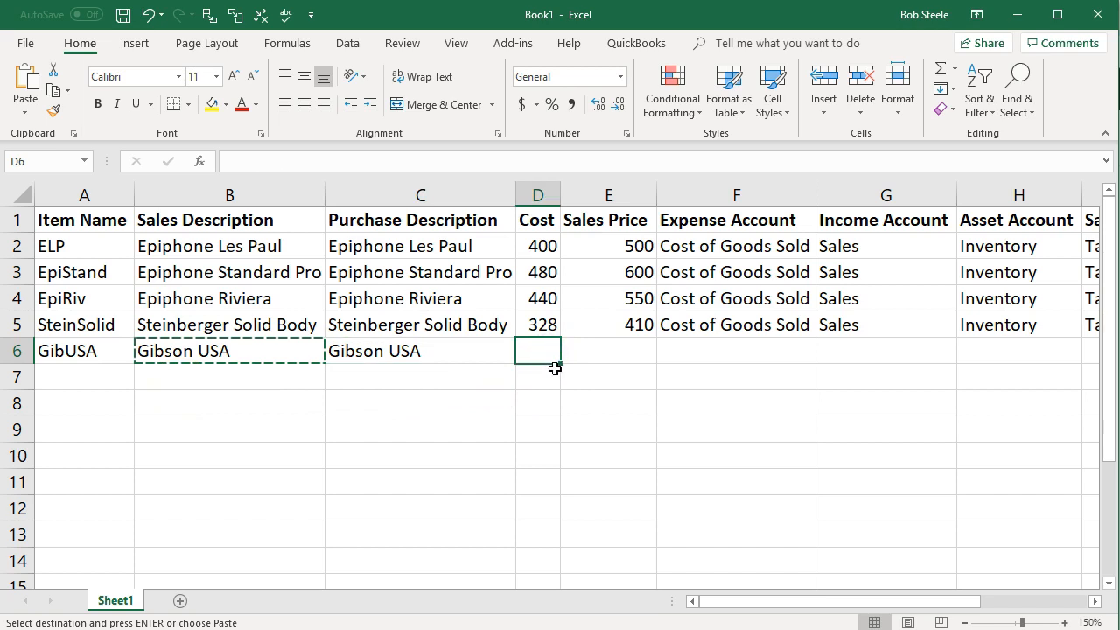
text(304)
key(Tab)
text(380)
key(Tab)
- Fill in GibUSA's expense, income and asset accounts as Cost of Goods Sold, Sales and Inventory, with Tax as the sales tax code in I6
text(Cost of Goods Sold)
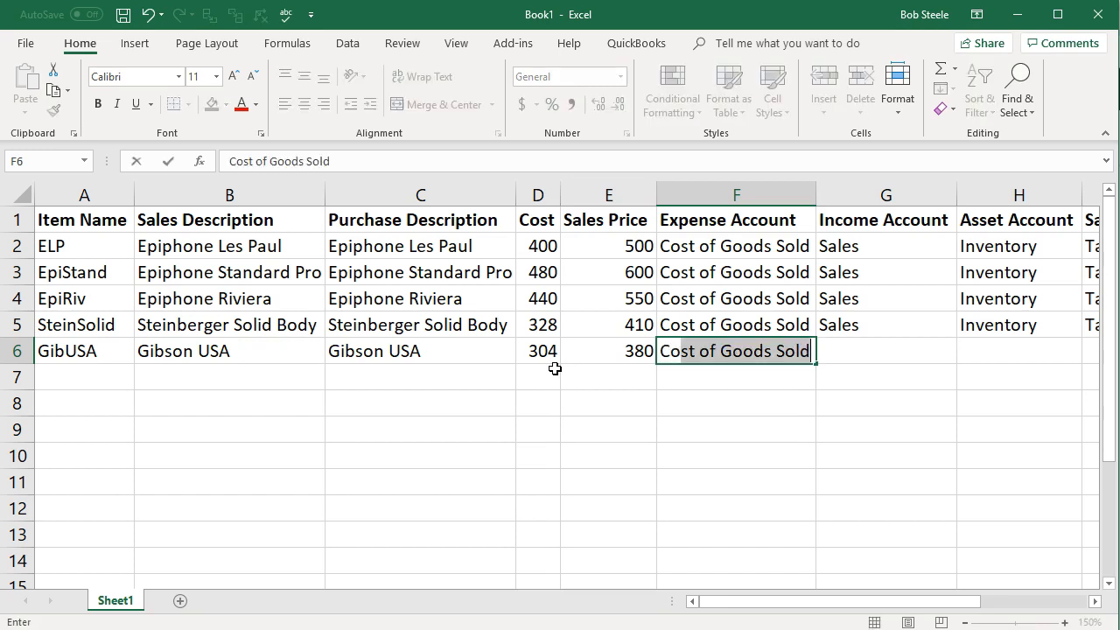
key(Tab)
text(S)
key(Tab)
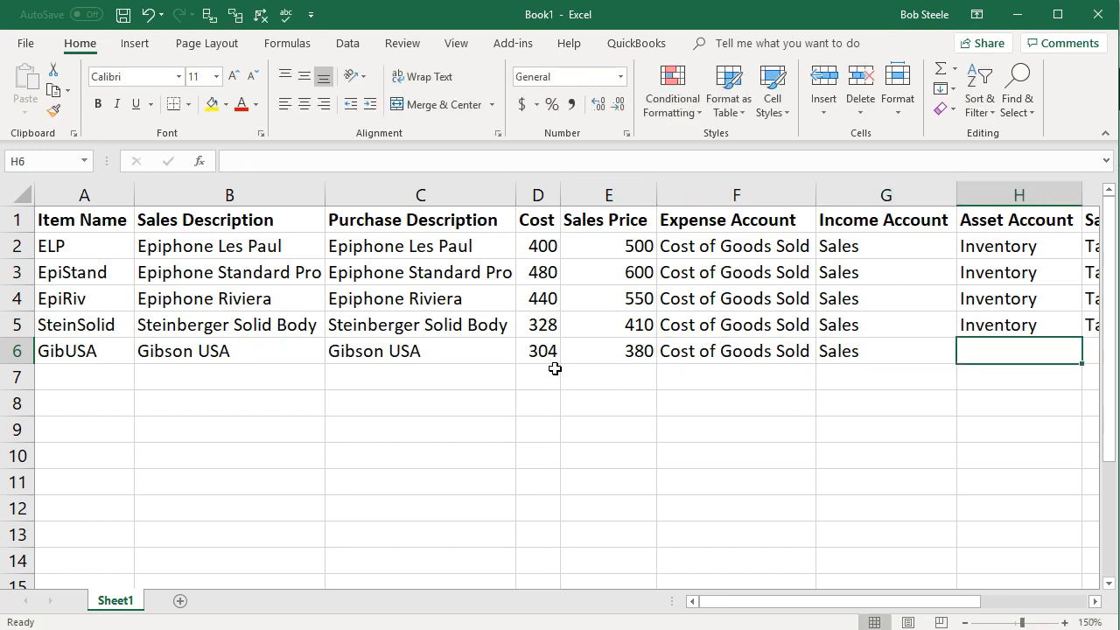
text(In)
key(Tab)
text(Tax)
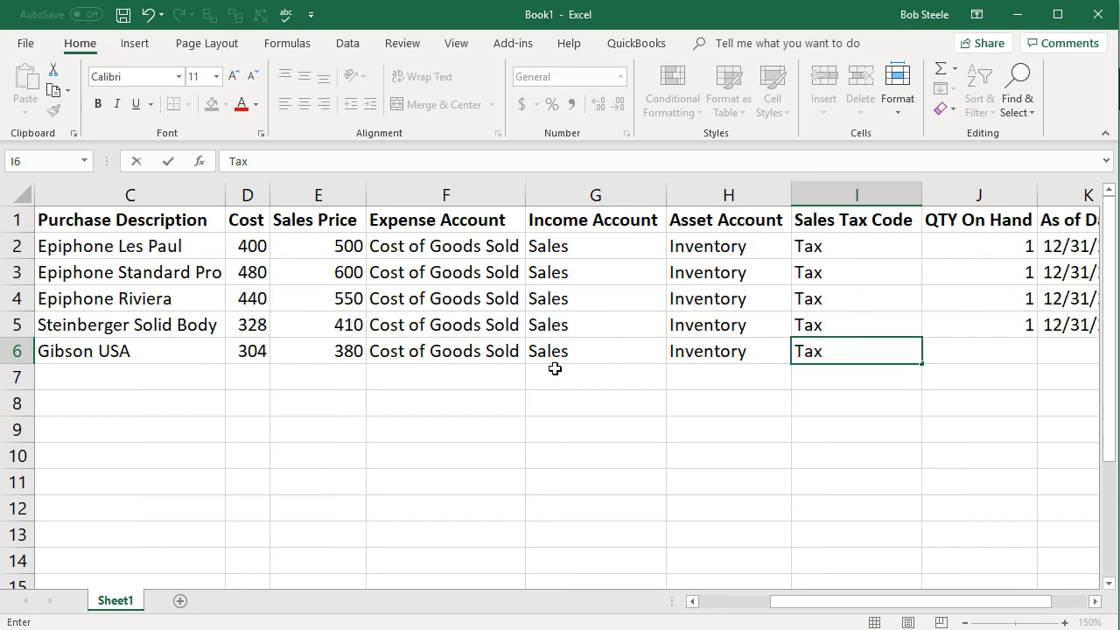
key(Tab)
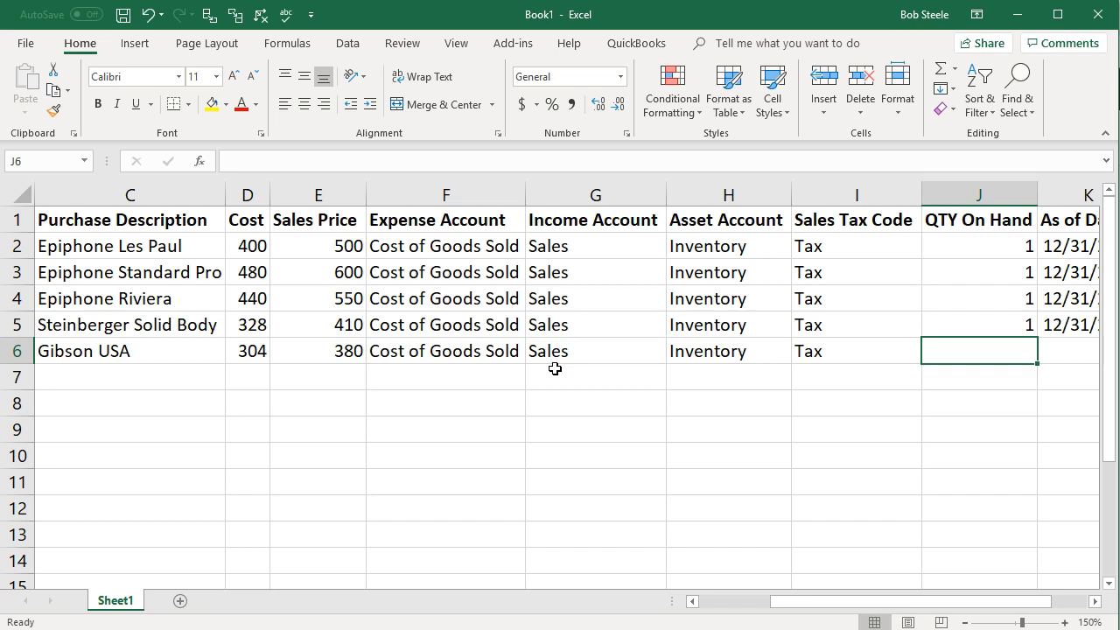
- Enter 2 as GibUSA's quantity on hand in J6 and 12/31/2018 as its as-of date in K6
text(2)
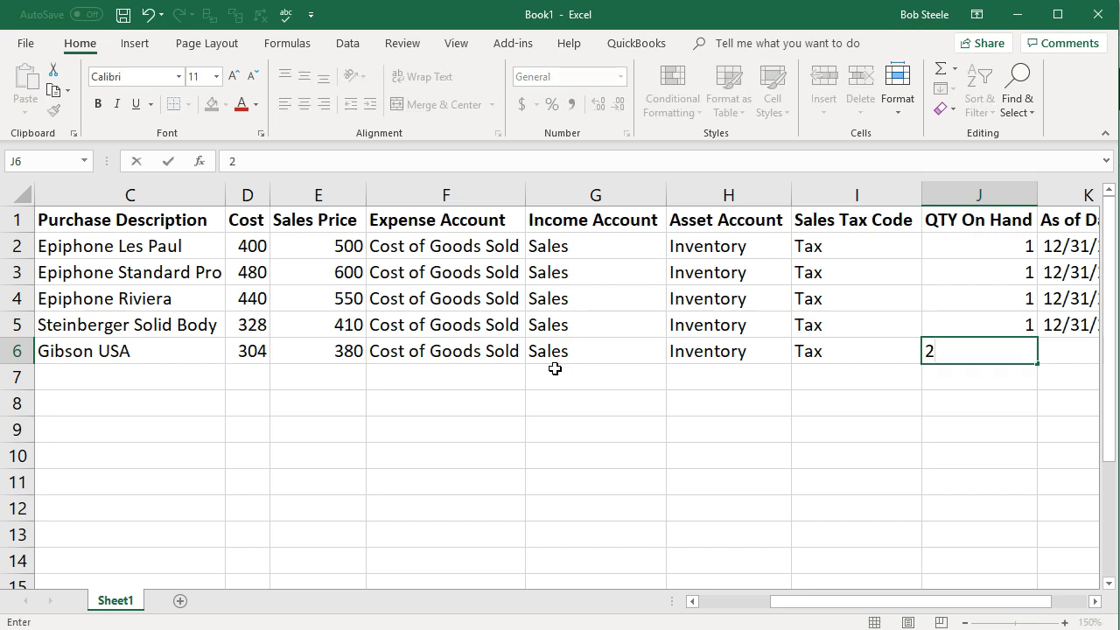
key(Tab)
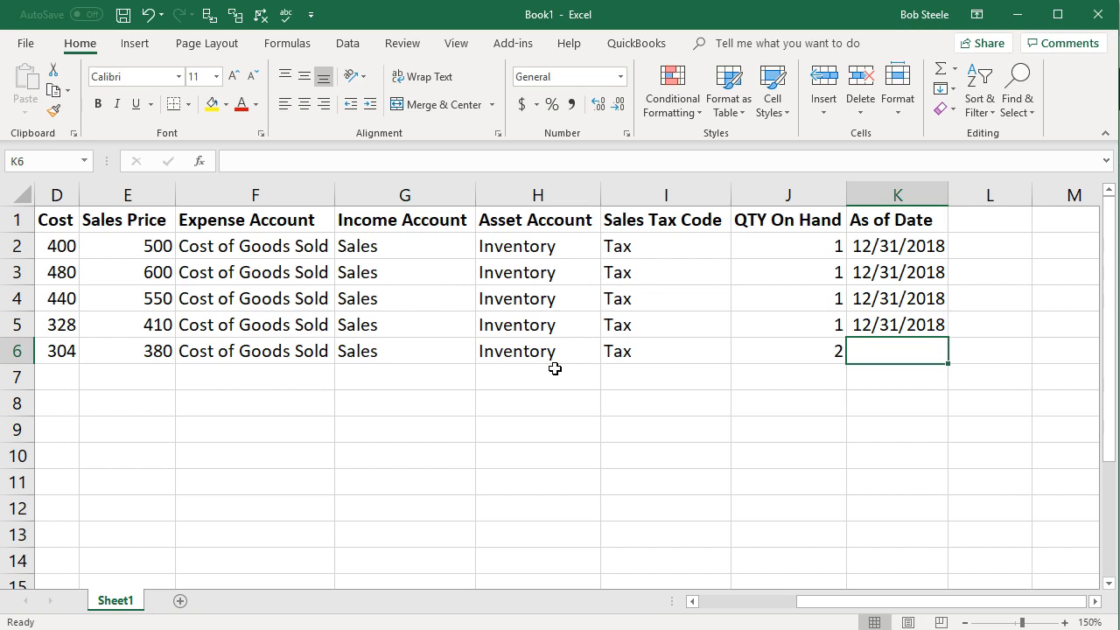
text(128/)
key(BackSpace)
text(/31)
key(BackSpace)
key(BackSpace)
key(BackSpace)
key(BackSpace)
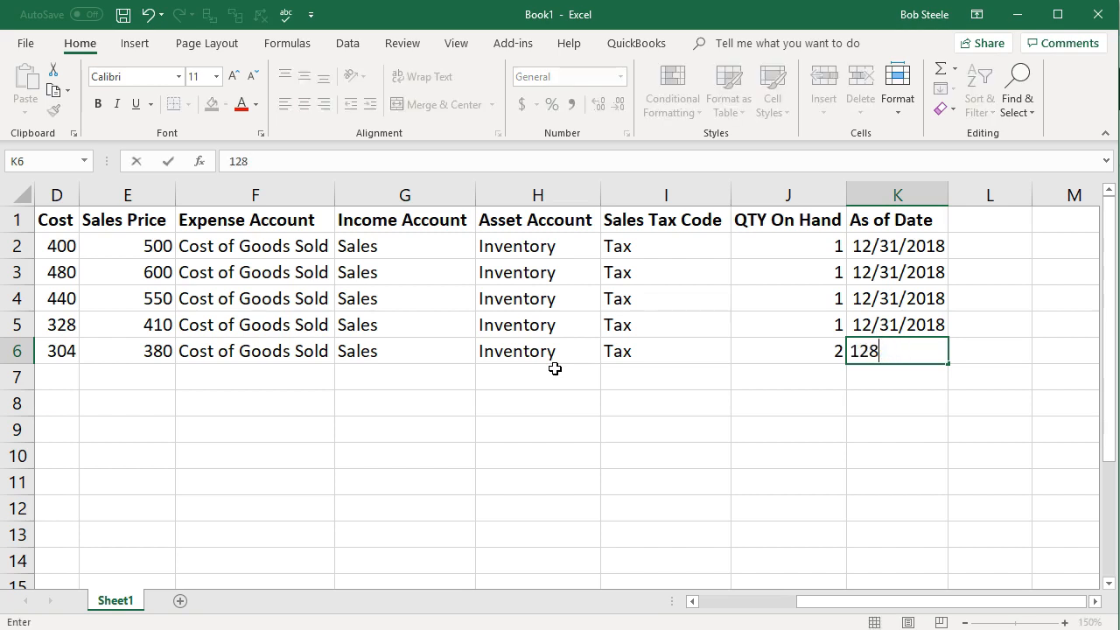
text(/31/2018)
key(Return)
- Enter EpiSemiH as the next item name in A7
key(Left)
key(Left)
key(Left)
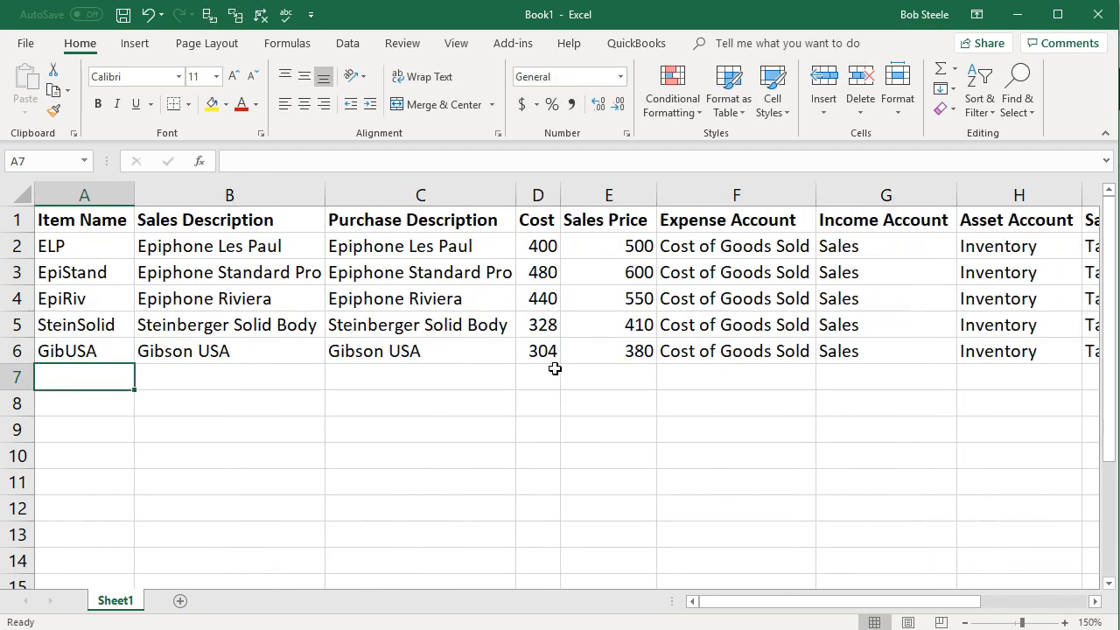
text(EpiSemiH)
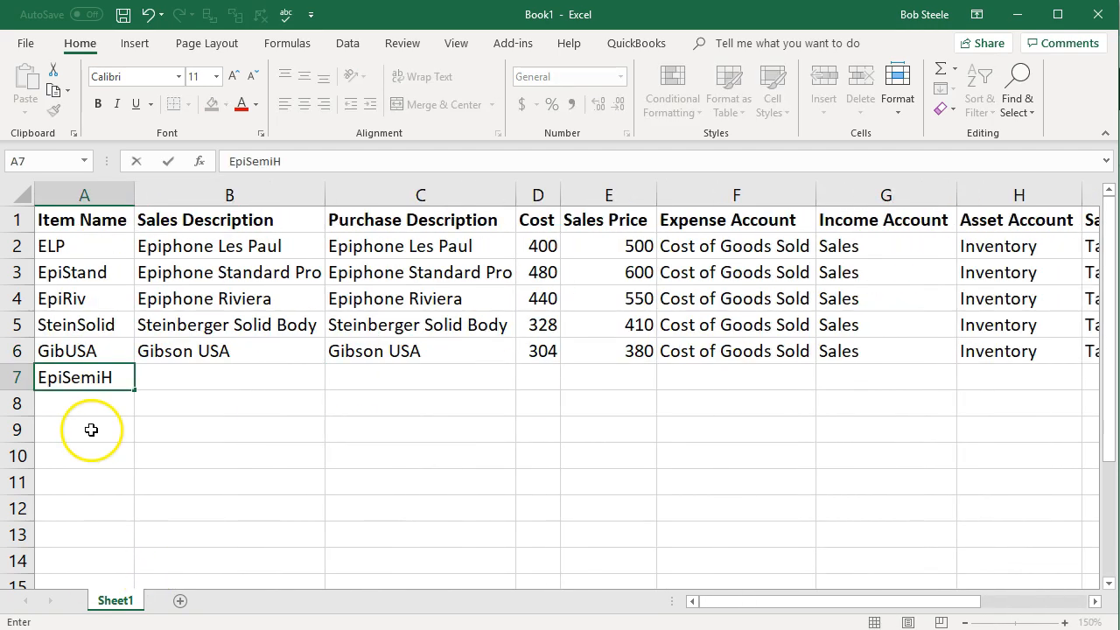
key(Tab)
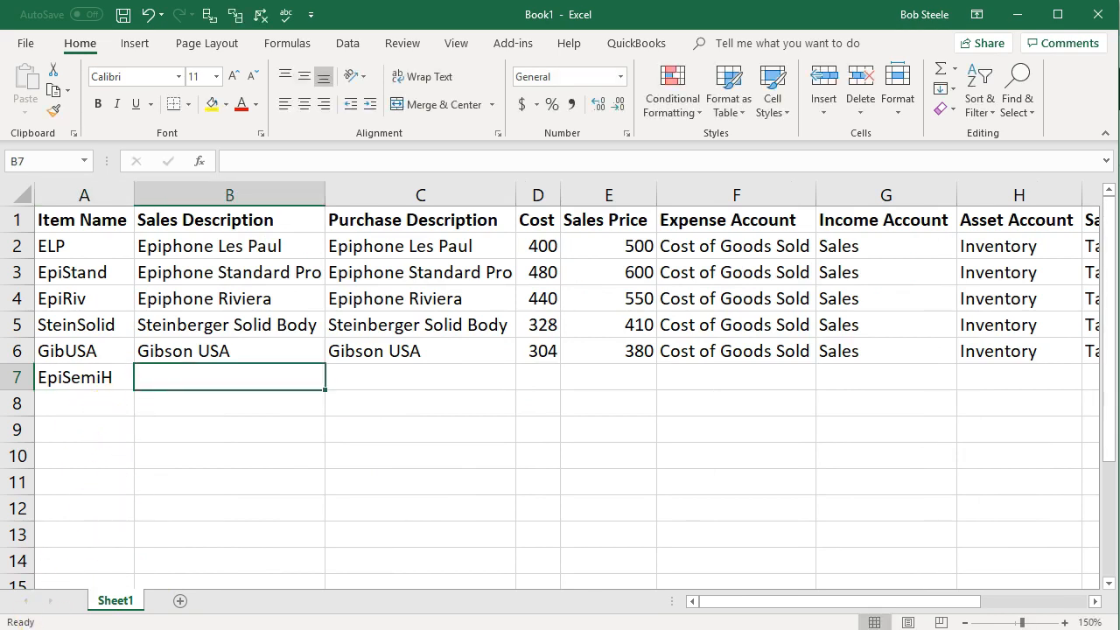
- Enter Epiphone Simi Hollow as EpiSemiH's sales description in B7 and copy it to the purchase description in C7
text(Epiphone Simi Hollow)
click(265, 437)
click(237, 364)
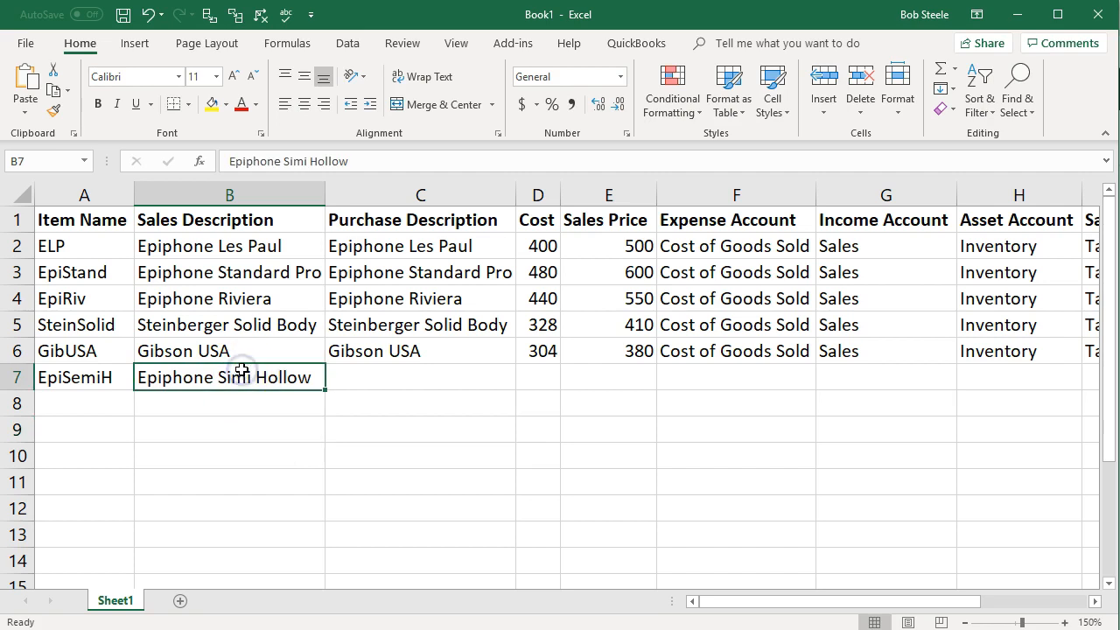
right_click(241, 369)
click(325, 11)
click(400, 371)
right_click(403, 371)
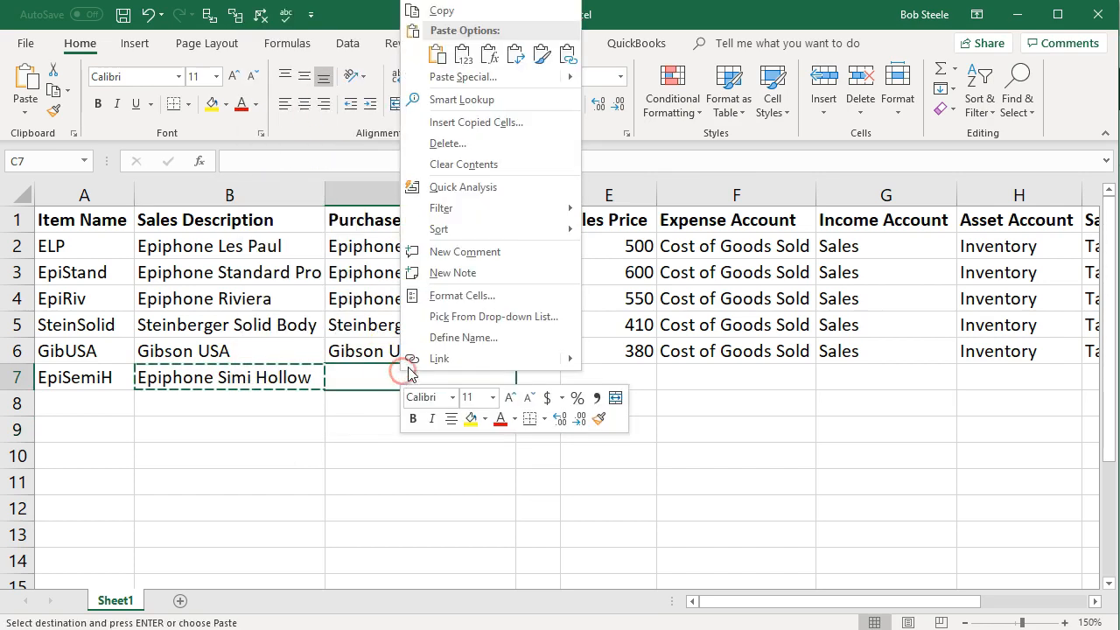
click(438, 54)
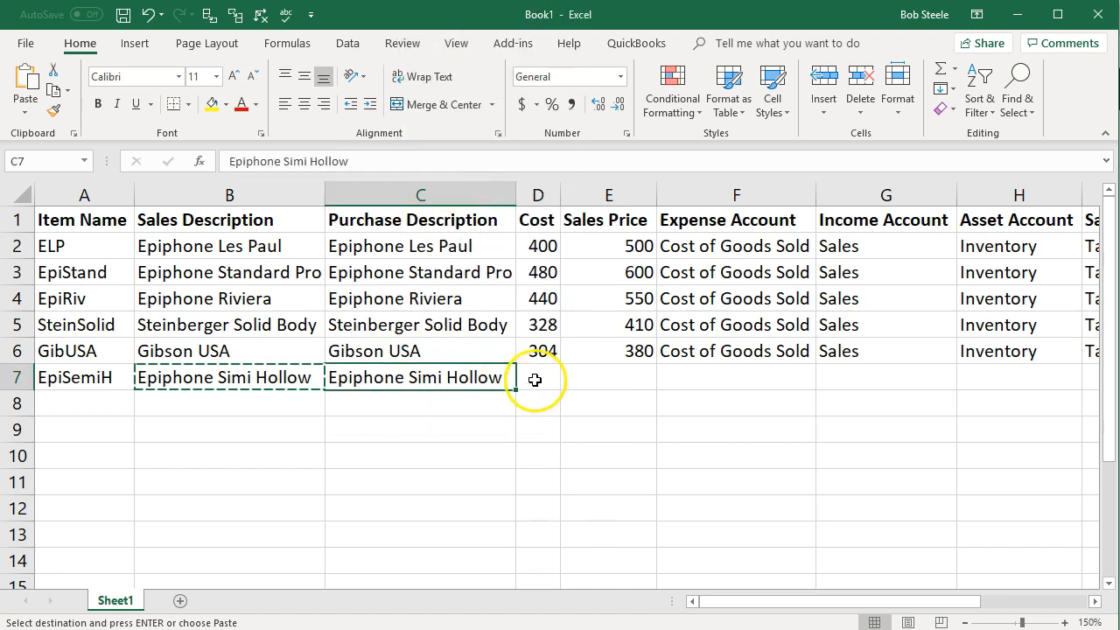
- Enter a cost of 320 in D7 and a sales price of 400 in E7 for the EpiSemiH item
click(535, 379)
text(320)
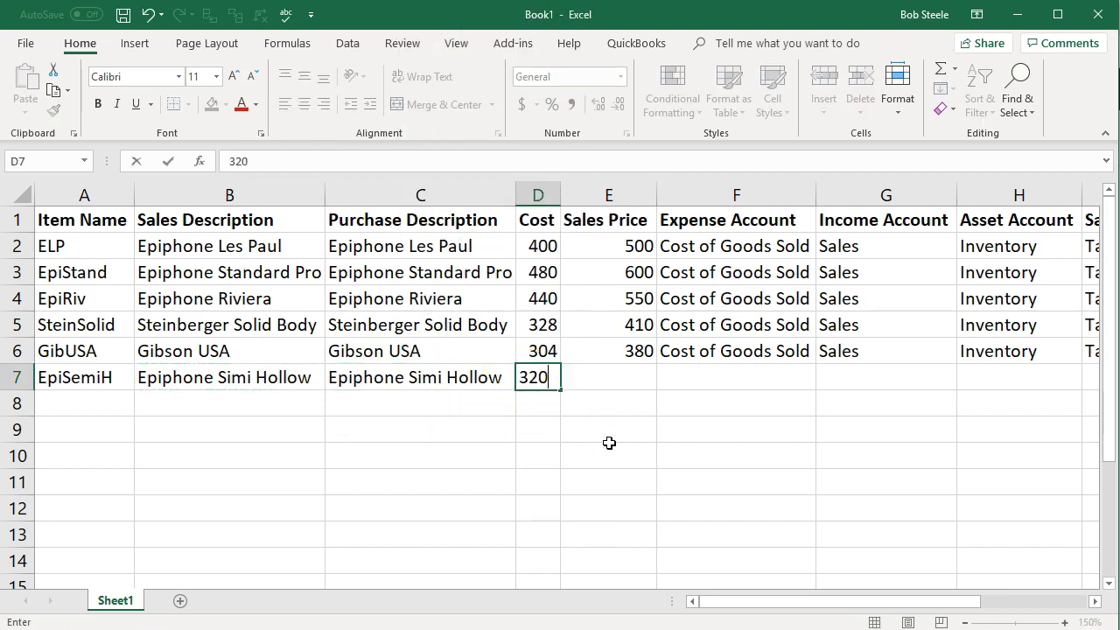
key(Tab)
text(400)
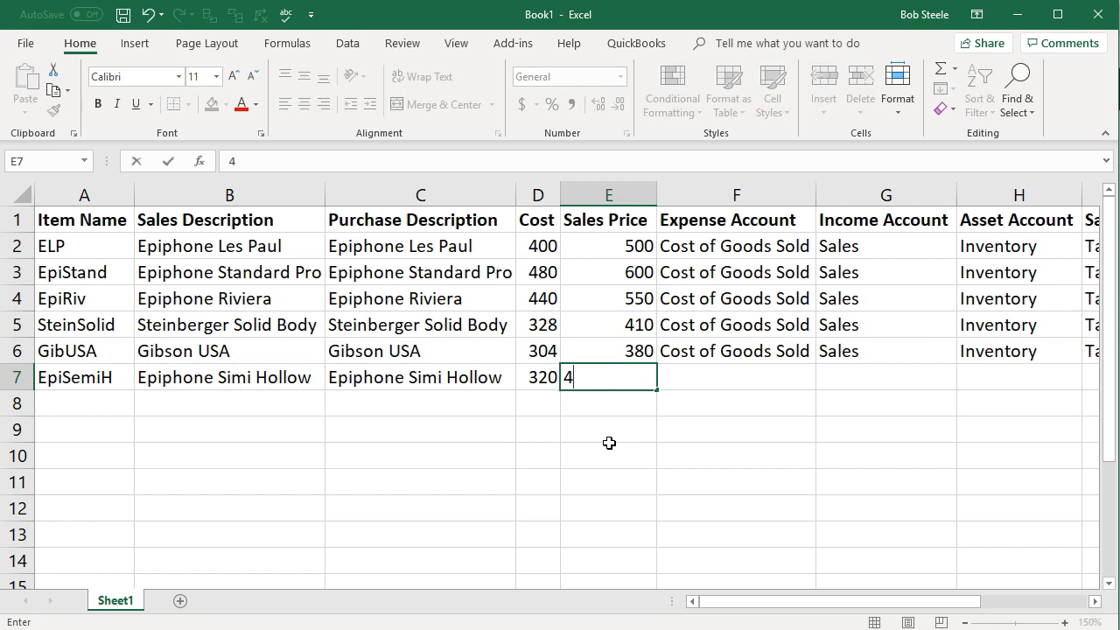
key(Tab)
- Fill in EpiSemiH's expense, income and asset accounts as Cost of Goods Sold, Sales and Inventory, with Tax as the sales tax code in I7
text(C)
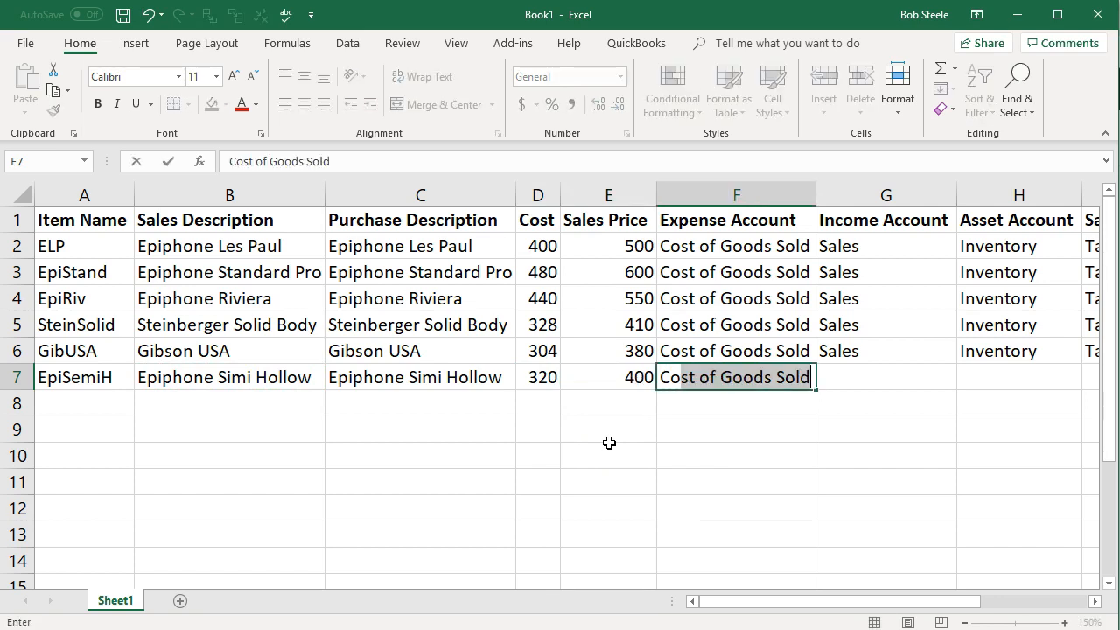
key(Tab)
text(S)
key(Tab)
text(I)
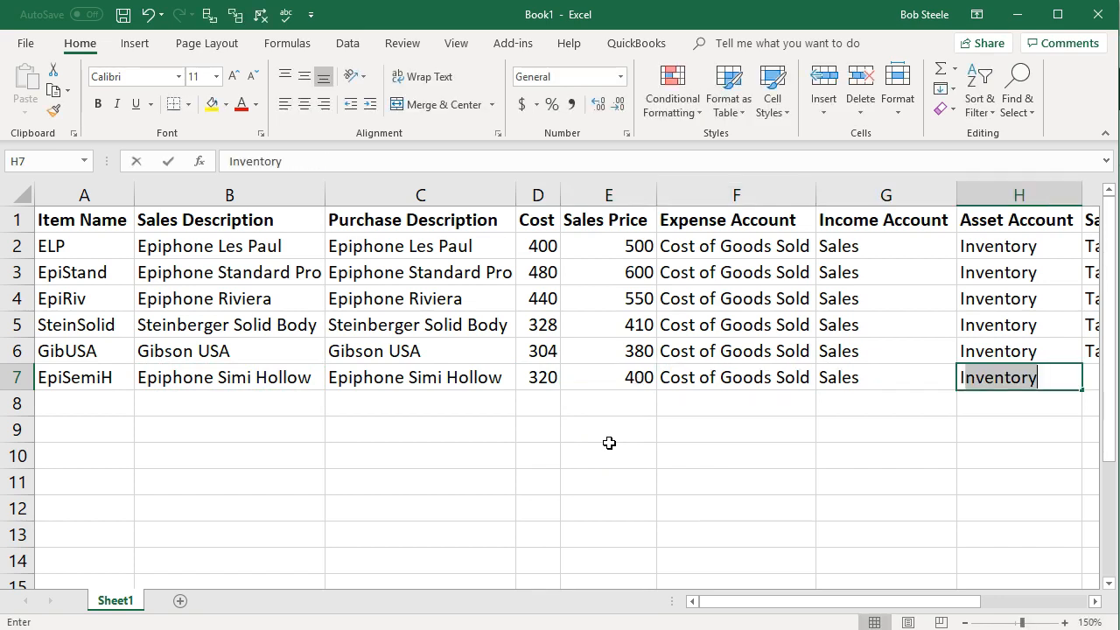
key(Tab)
text(T)
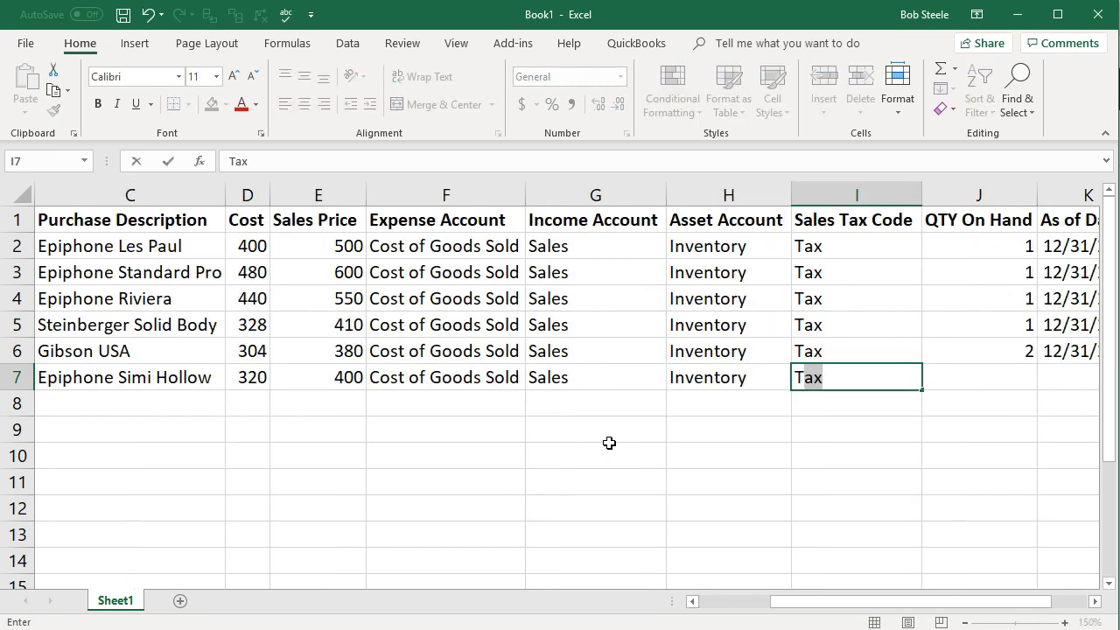
key(Tab)
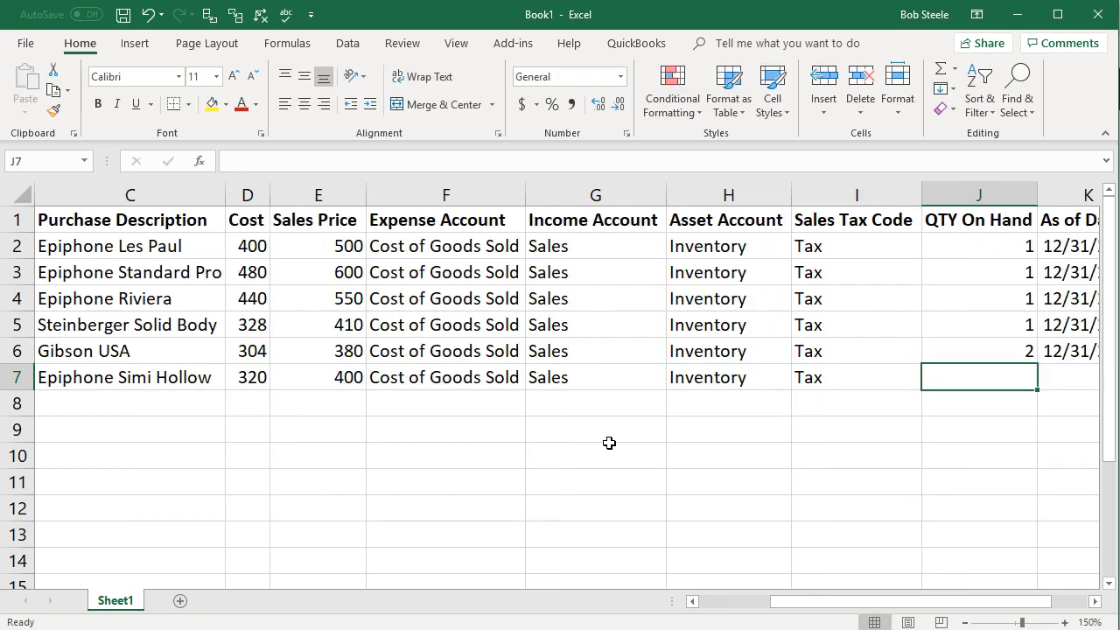
- Enter 2 as EpiSemiH's quantity on hand in J7 and 12/31/2018 as its as-of date in K7
text(2)
key(Tab)
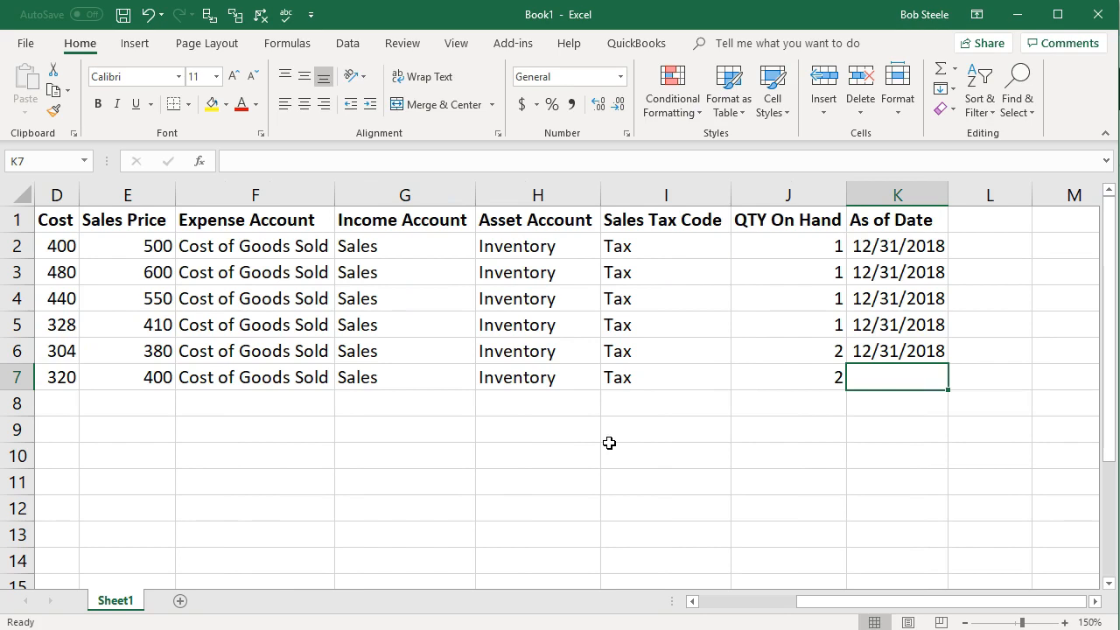
text(12/)
text(31/2018)
key(Return)
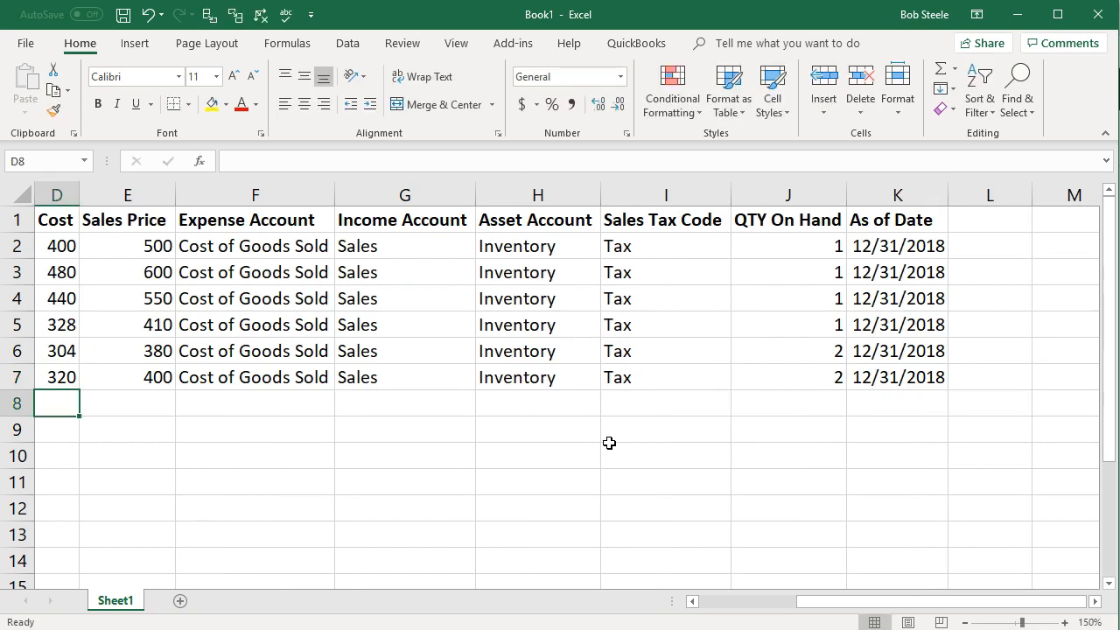
- Save the workbook as Inventory Items in the Section 6 folder inside GGG on the Desktop
drag(820, 609, 651, 610)
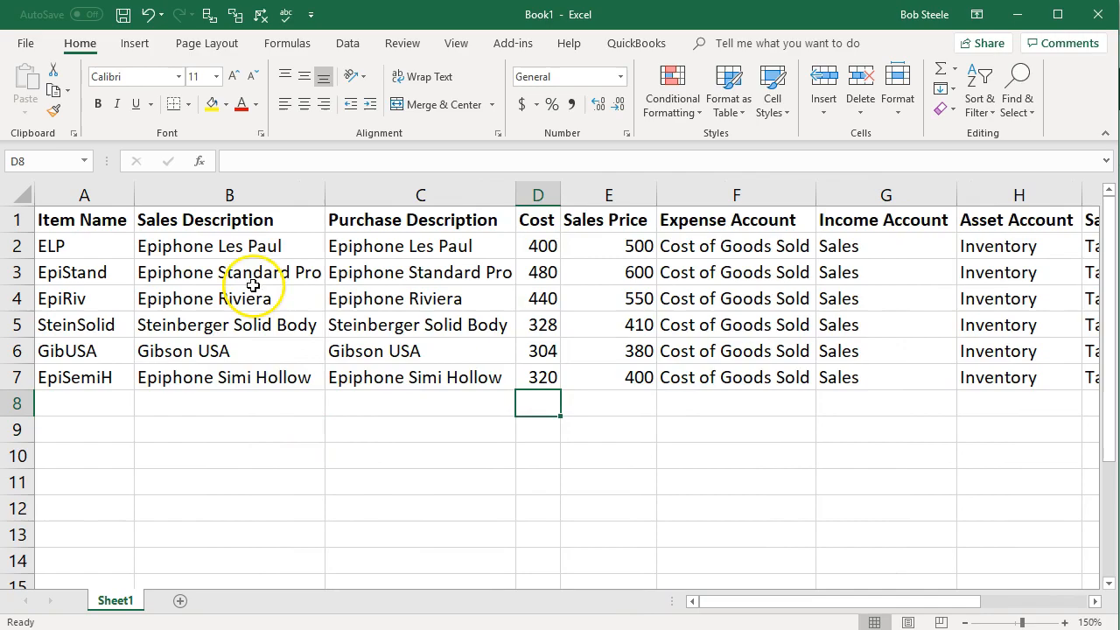
click(26, 43)
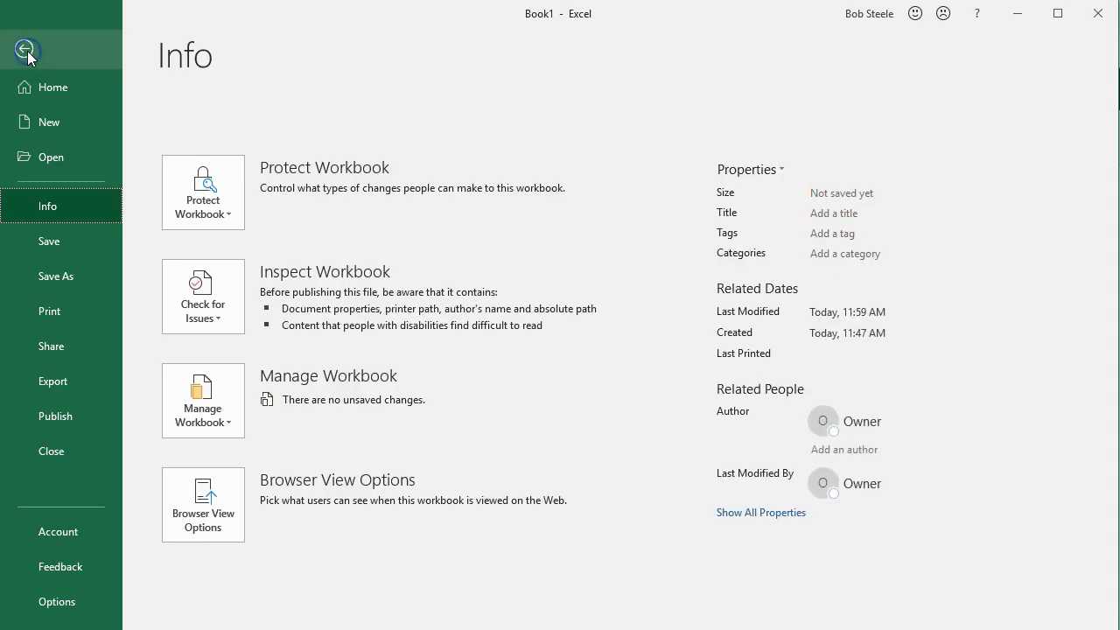
click(63, 275)
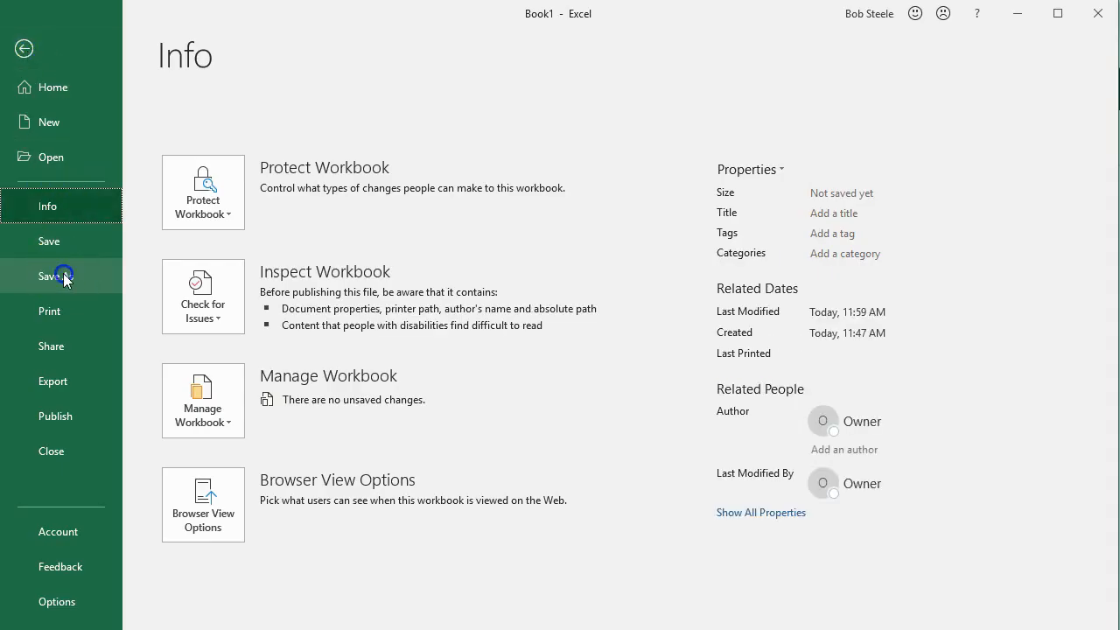
click(199, 318)
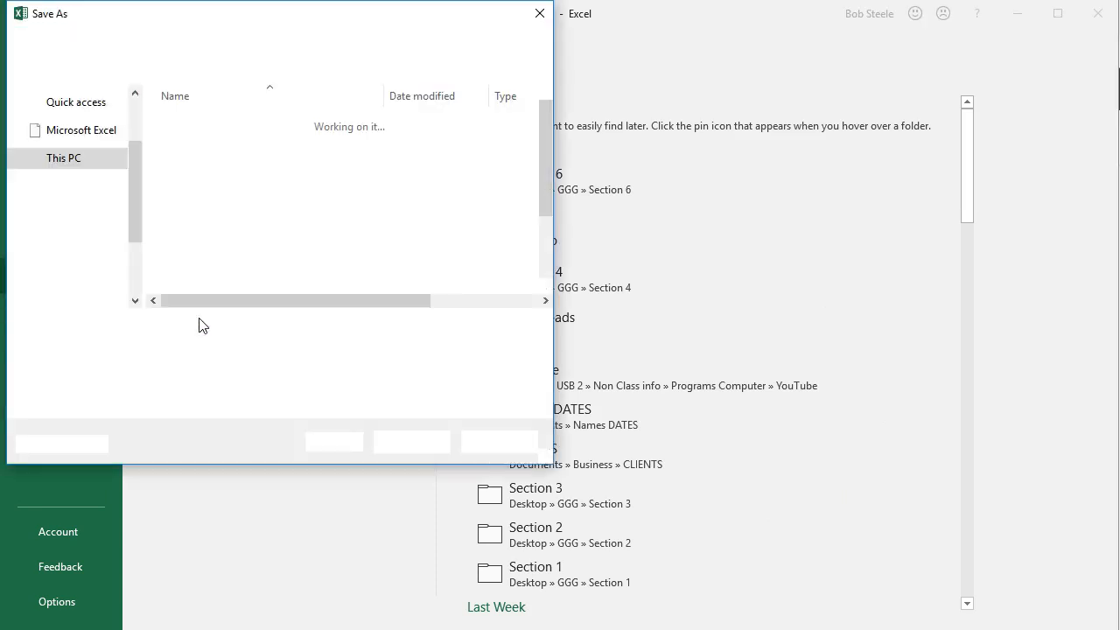
drag(138, 203, 128, 107)
click(113, 136)
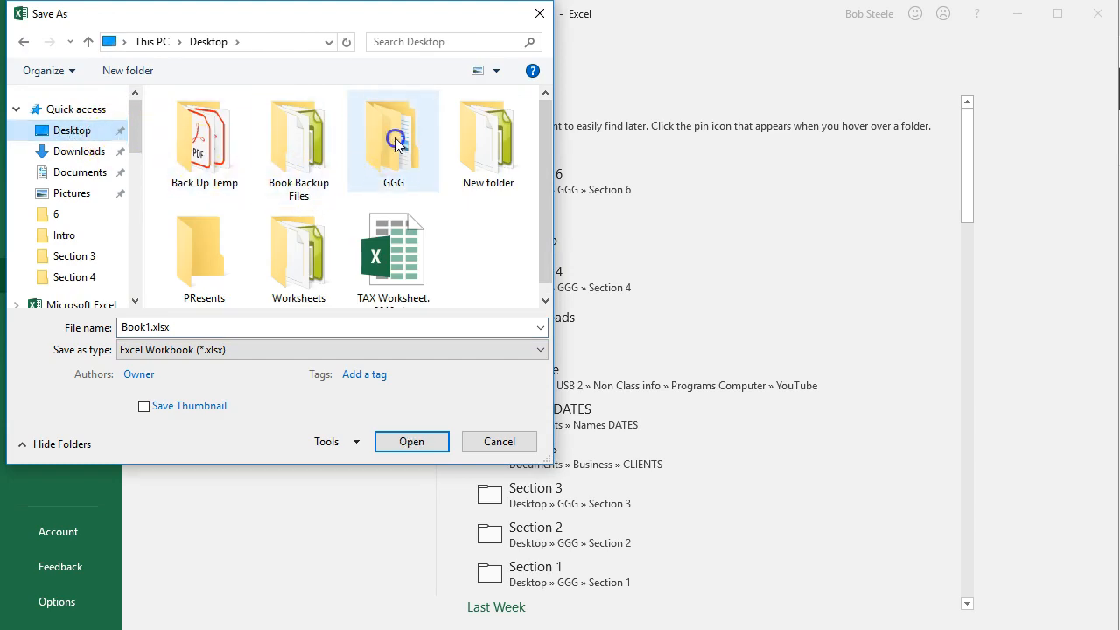
double_click(392, 140)
double_click(206, 196)
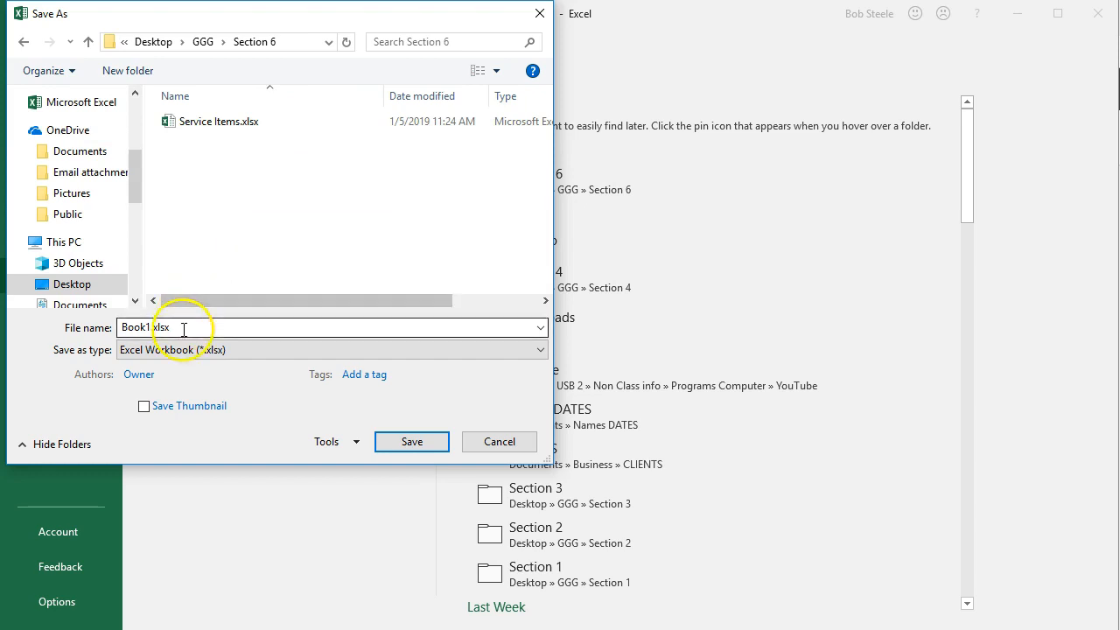
drag(215, 328, 82, 326)
key(BackSpace)
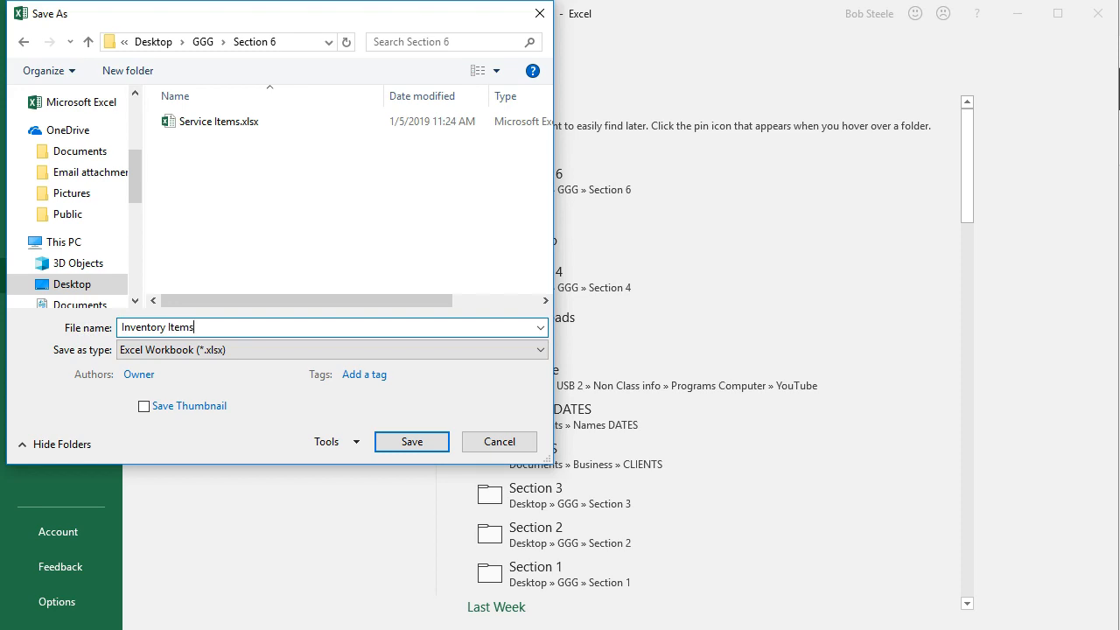
key(Return)
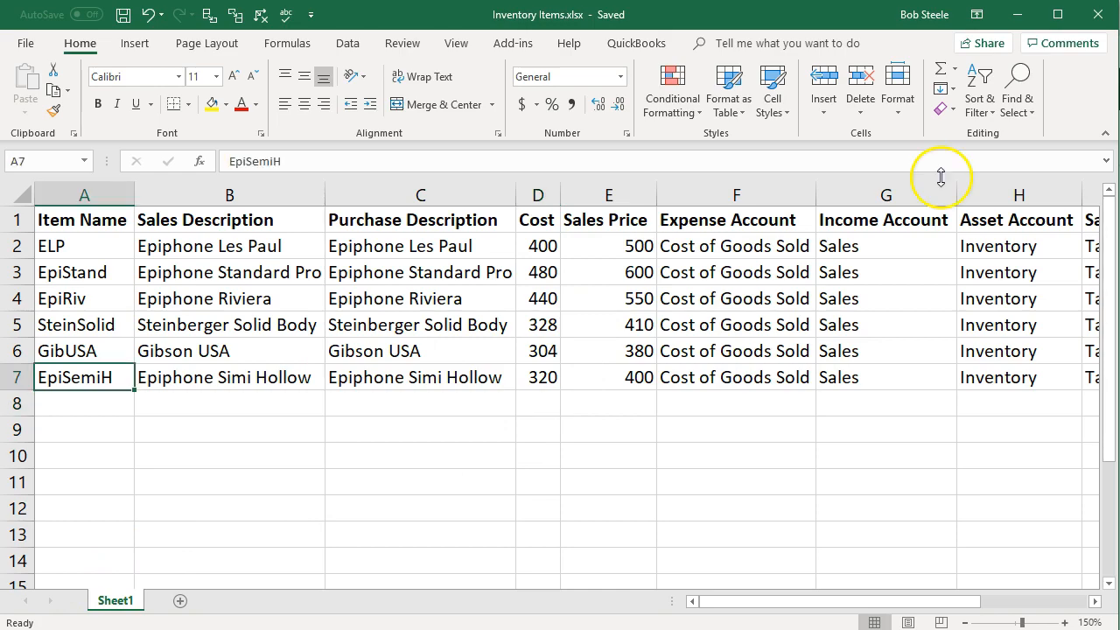
- Close the workbook and start a Products and Services import in QuickBooks Online
click(1100, 13)
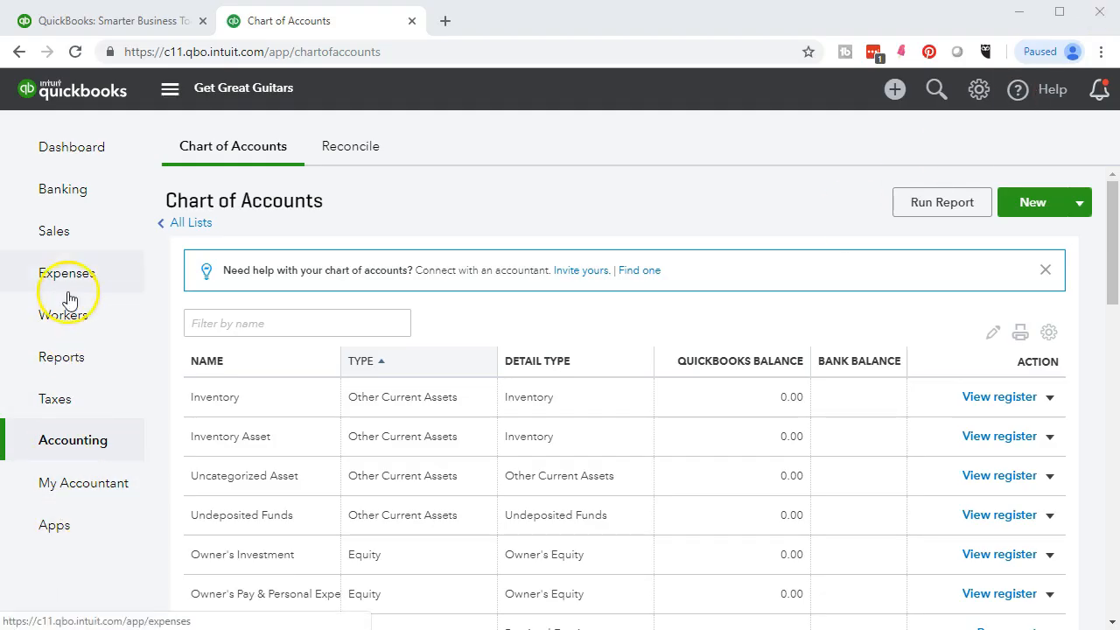
click(57, 234)
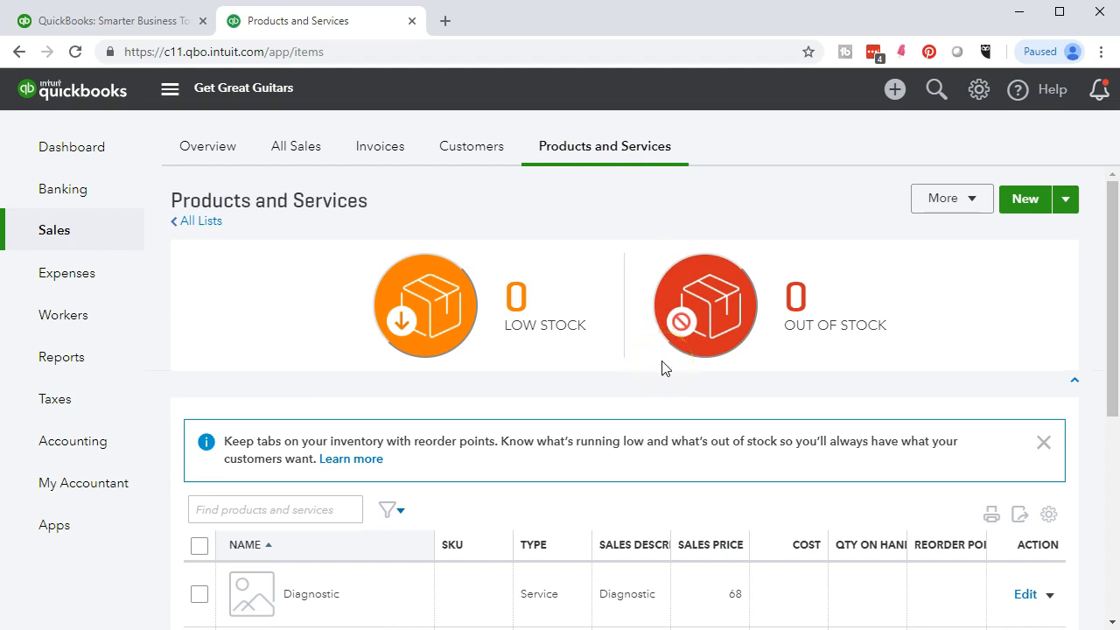
click(1066, 211)
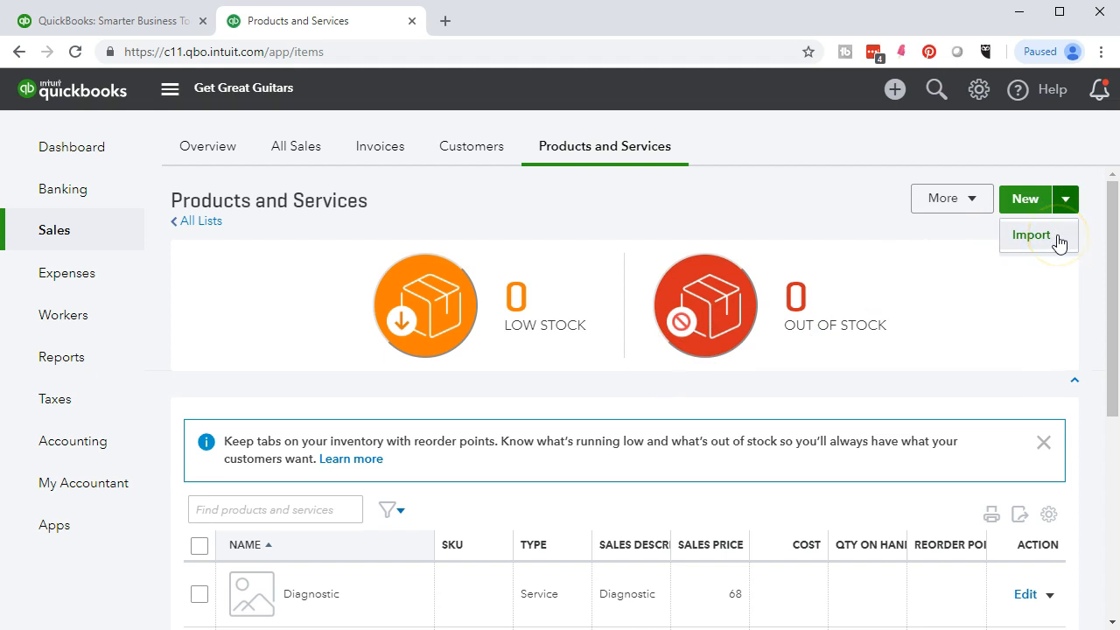
click(1033, 235)
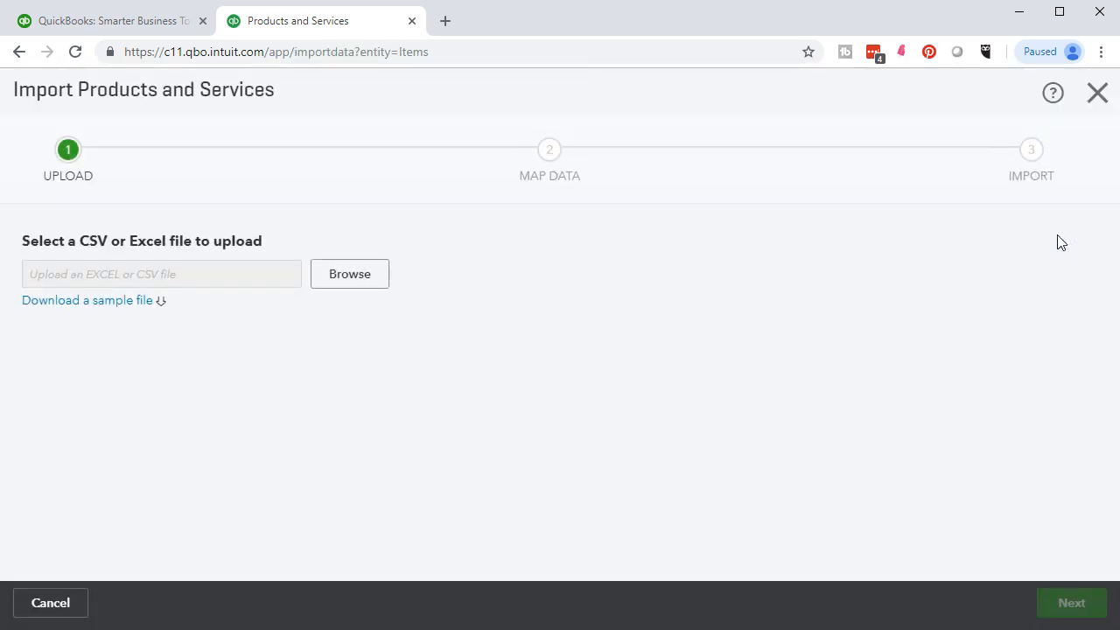
- Upload Inventory Items.xlsx from Desktop > GGG > Section 6 and proceed to the field mapping stage
click(347, 289)
click(350, 274)
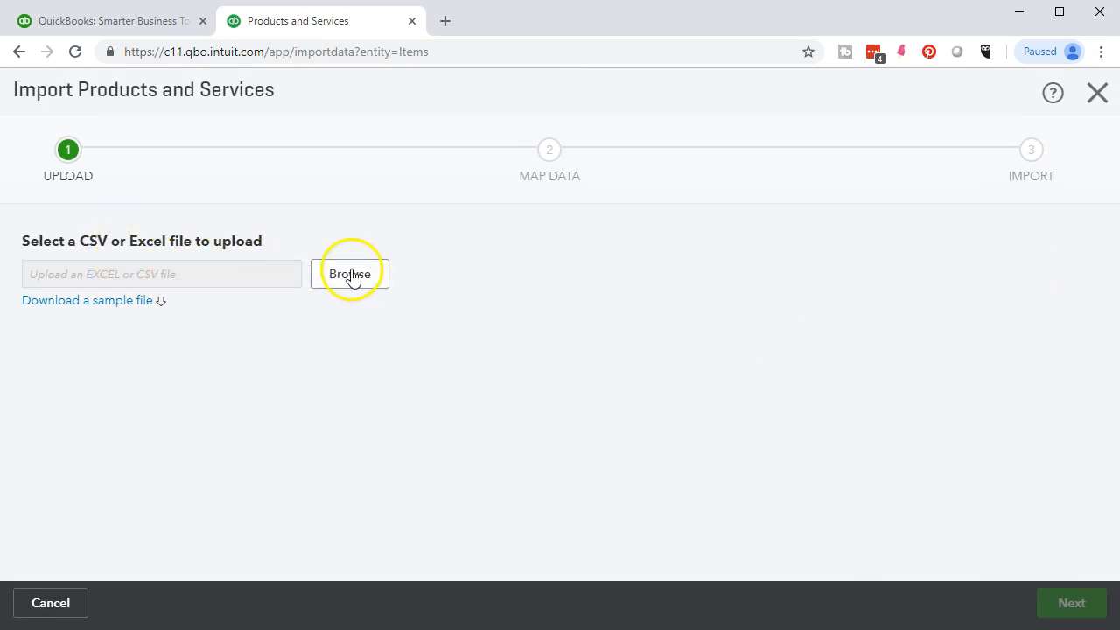
drag(140, 201, 136, 101)
click(77, 130)
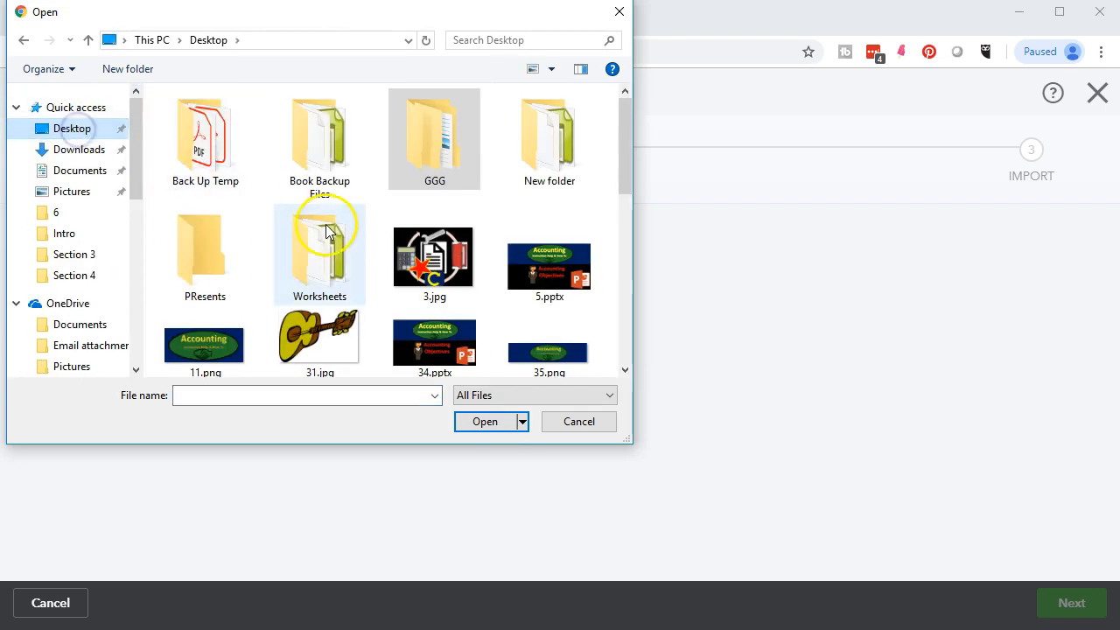
double_click(429, 154)
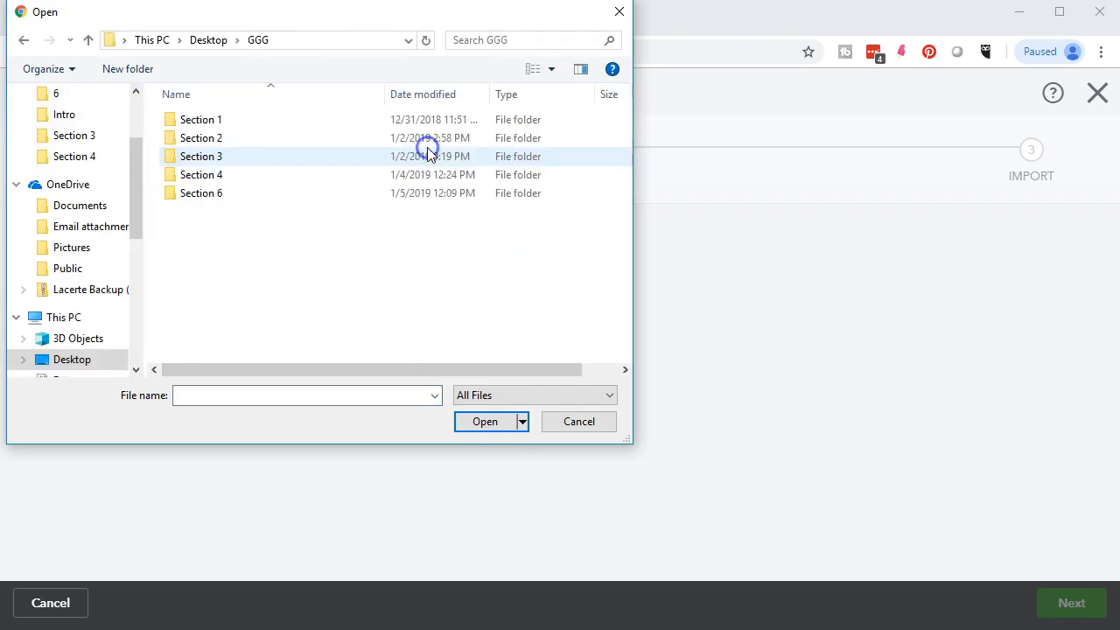
double_click(207, 200)
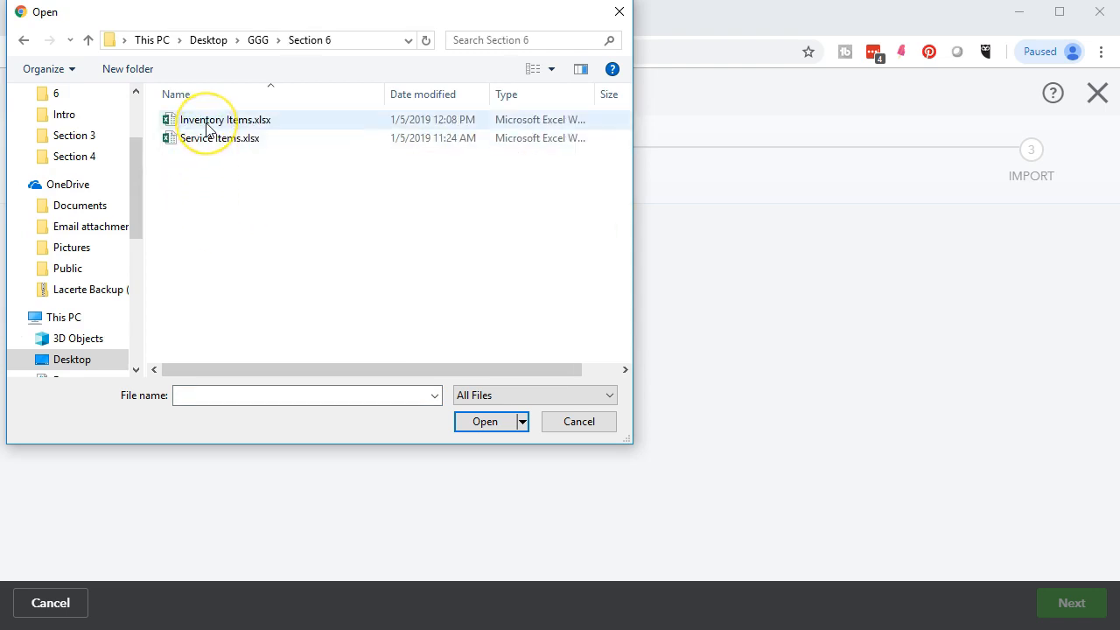
double_click(207, 127)
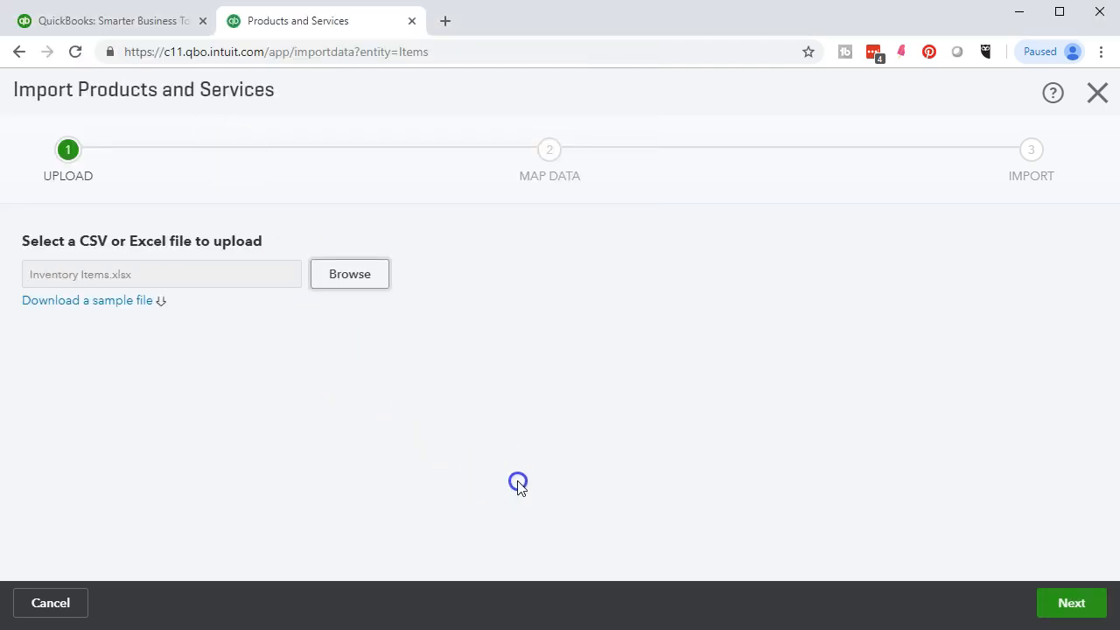
click(1047, 605)
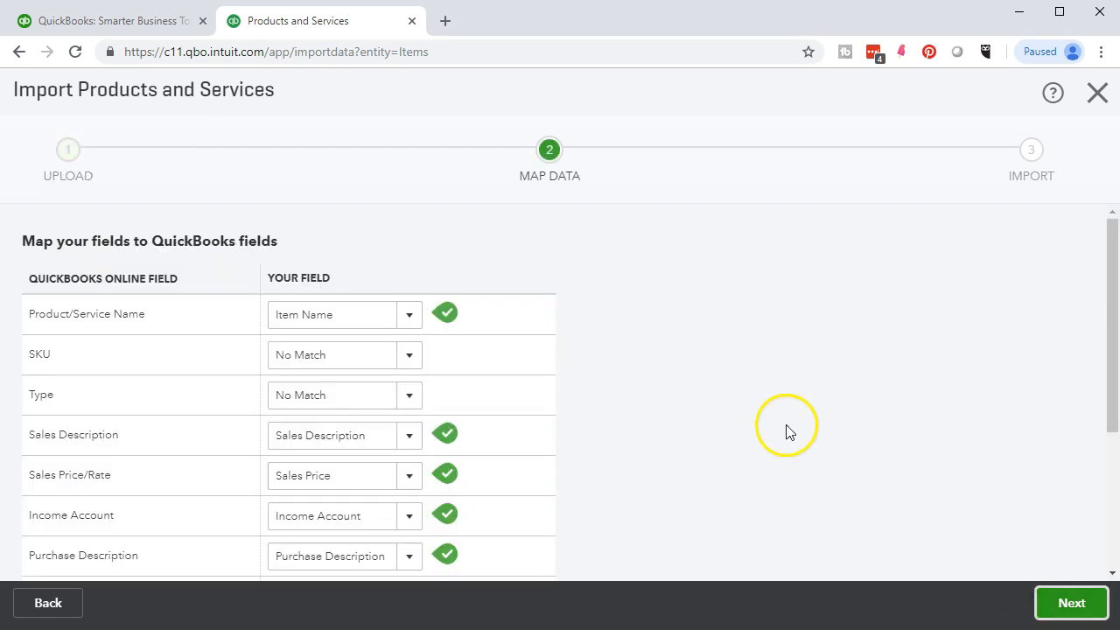
- Check the source columns offered for Product/Service Name and compare its mapping with the Item Name heading in the Excel worksheet
scroll(786, 431, down, 1)
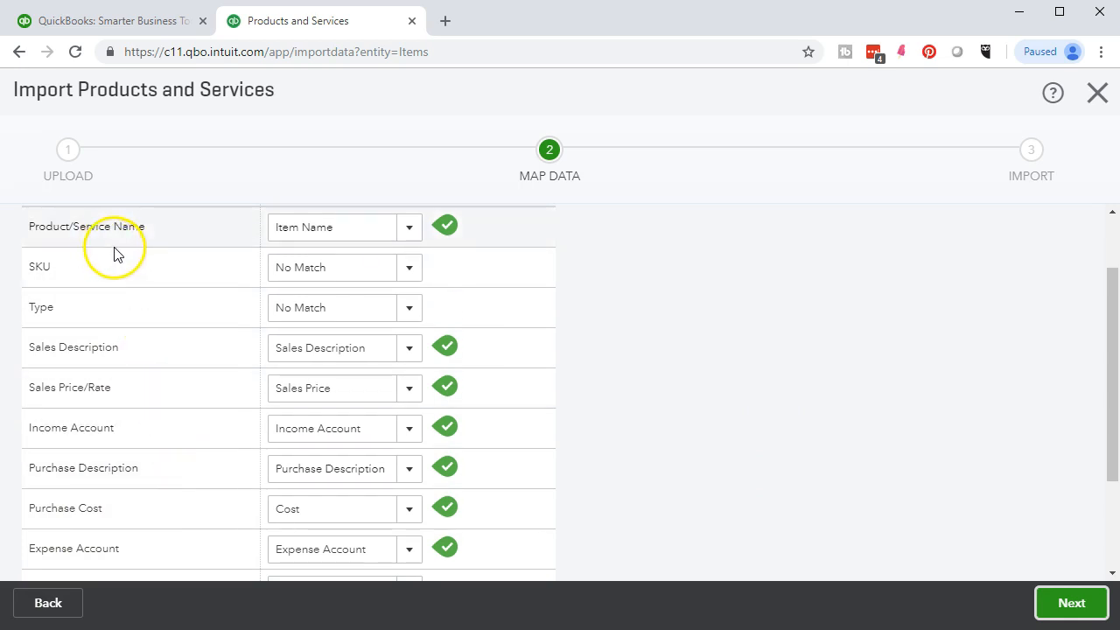
click(408, 234)
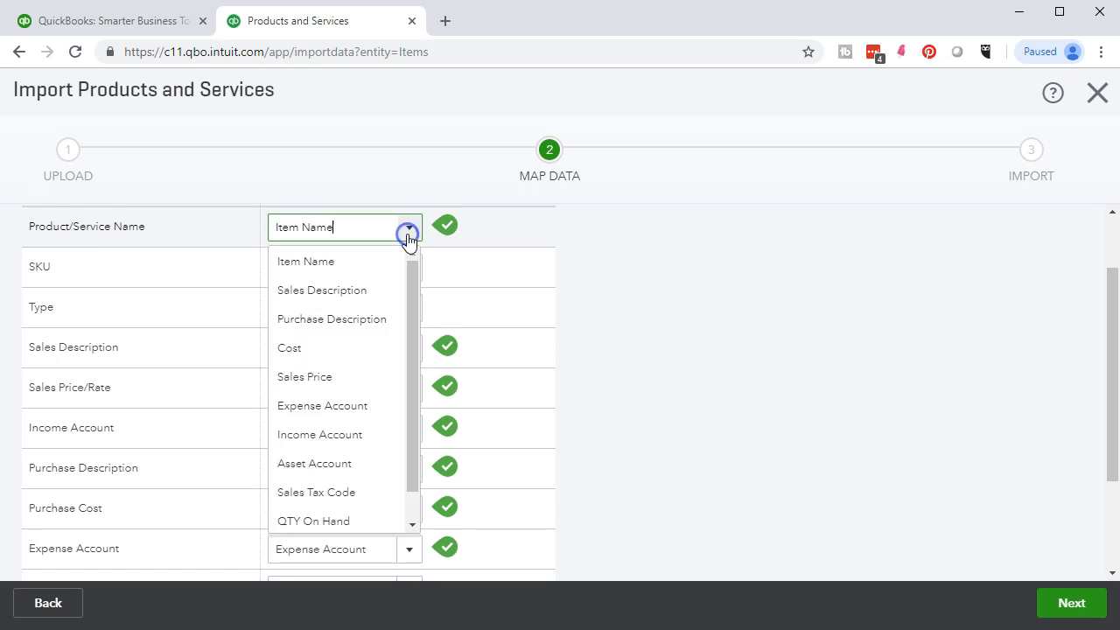
click(408, 234)
click(408, 235)
click(408, 235)
key(alt+Tab)
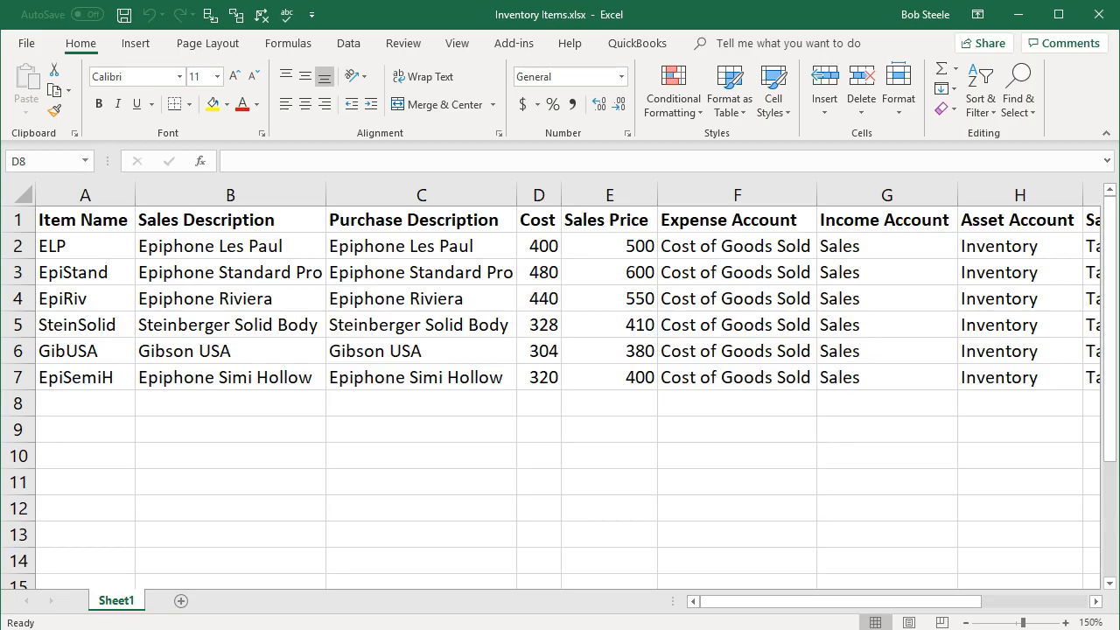
click(91, 219)
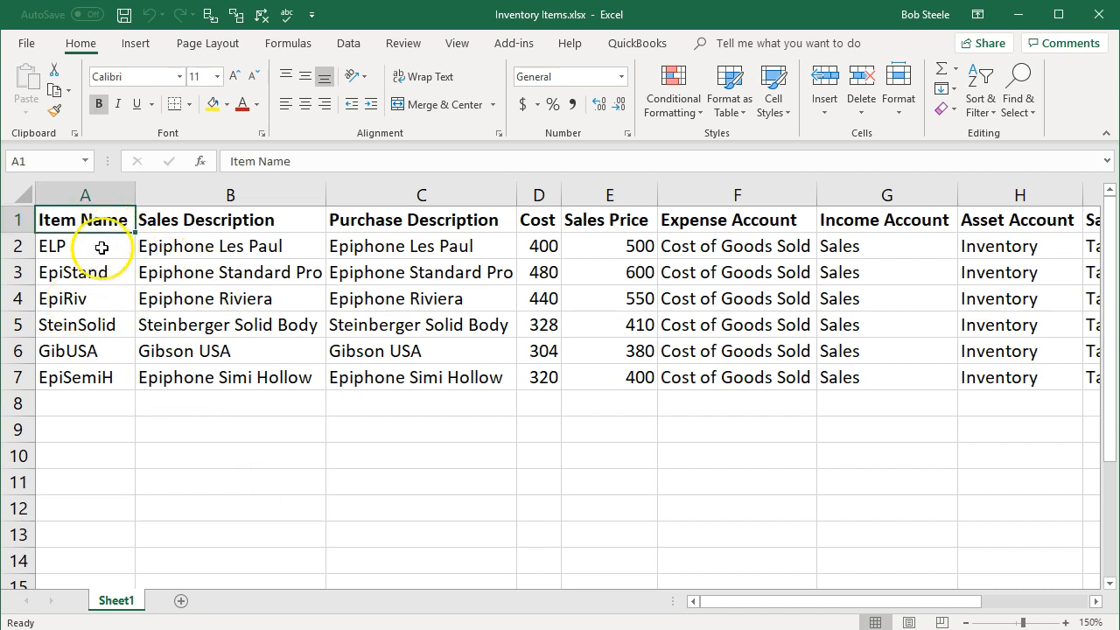
click(1018, 14)
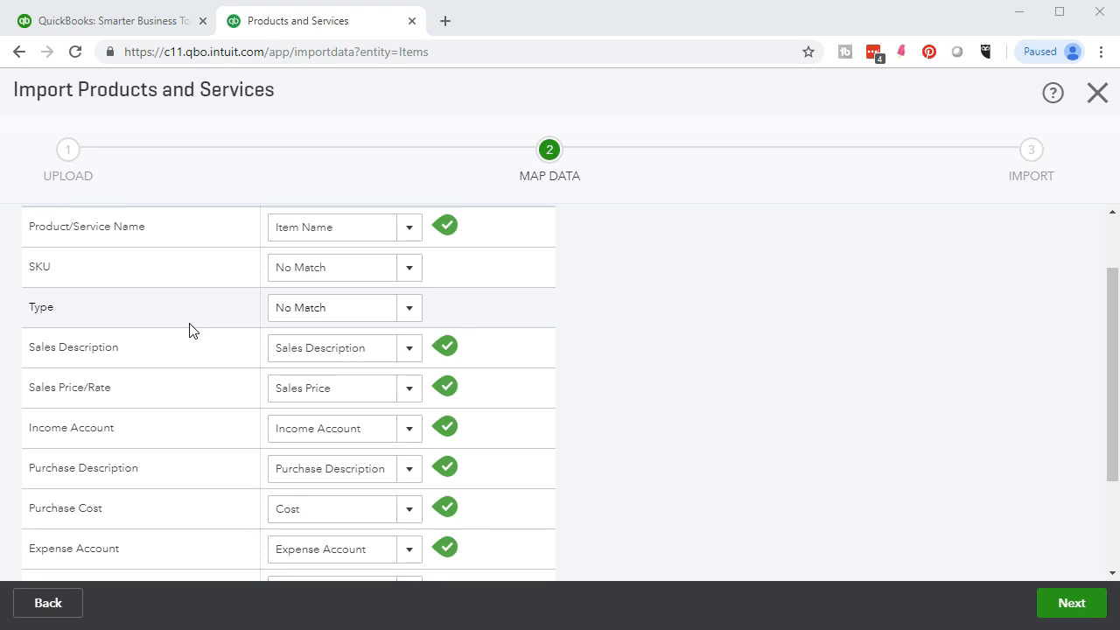
- Compare the Sales Description, Sales Price/Rate and Income Account mappings with the column headings in the Excel worksheet
scroll(190, 330, down, 1)
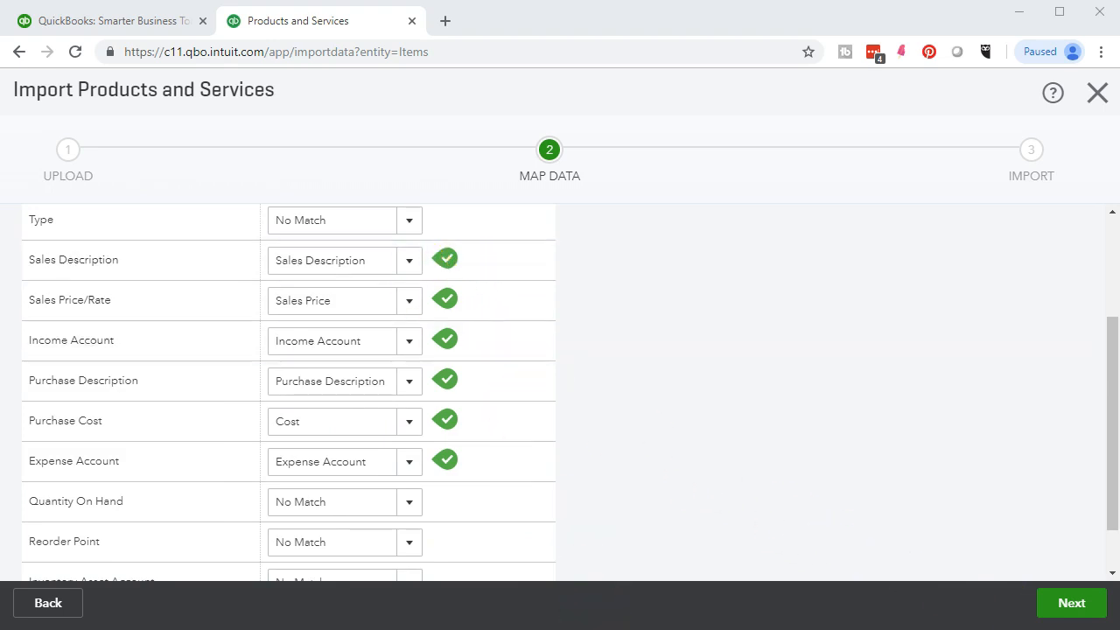
key(alt+Tab)
click(404, 222)
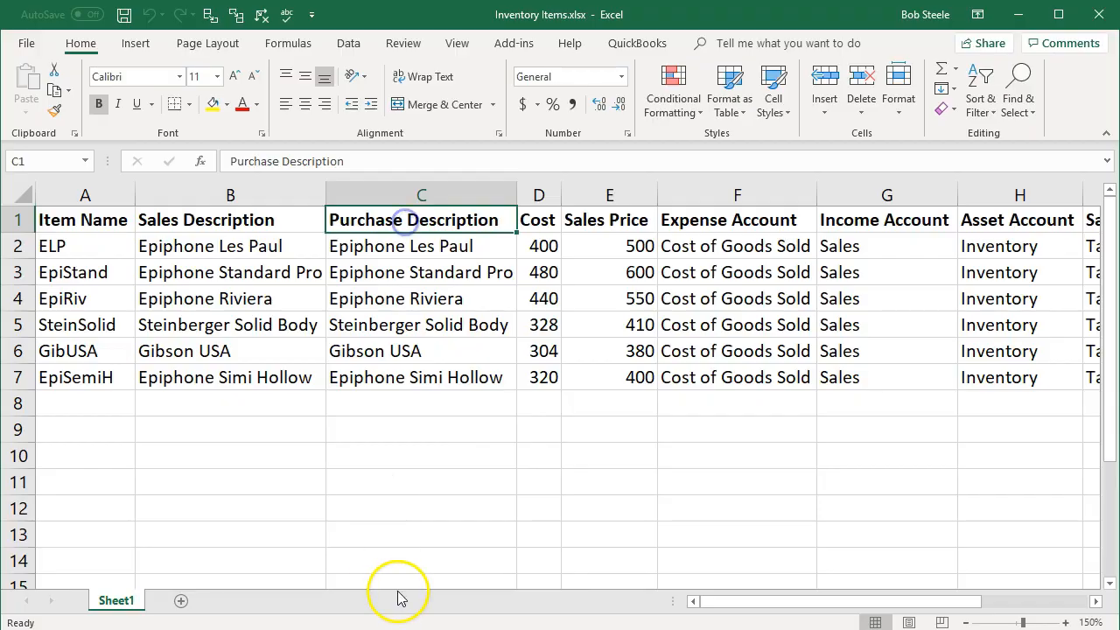
key(alt+Tab)
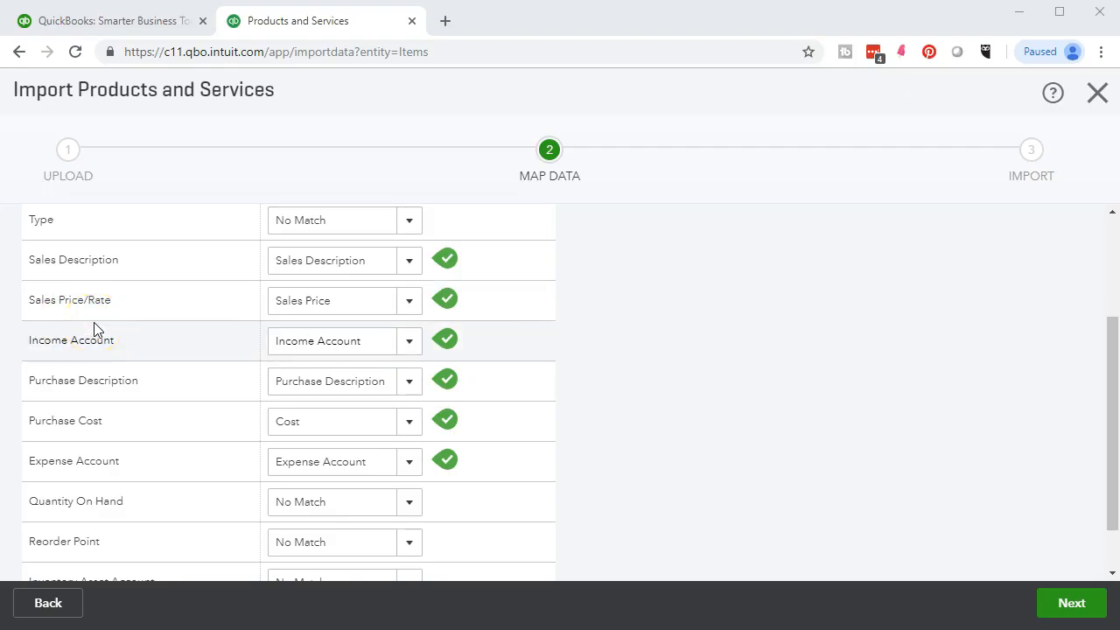
click(407, 304)
click(407, 305)
key(alt+Tab)
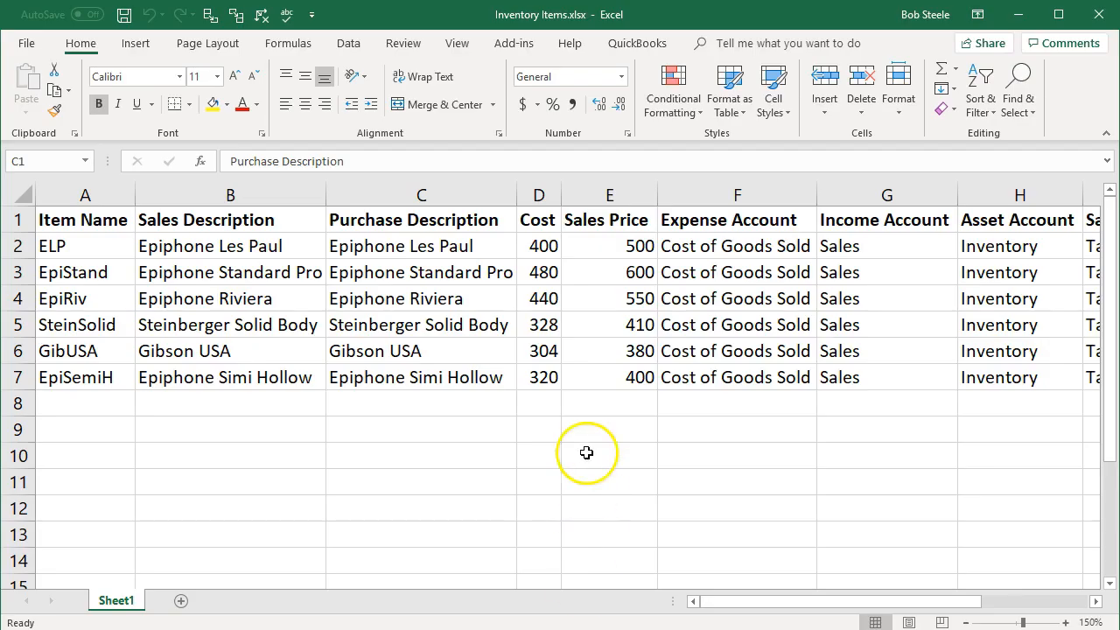
click(611, 226)
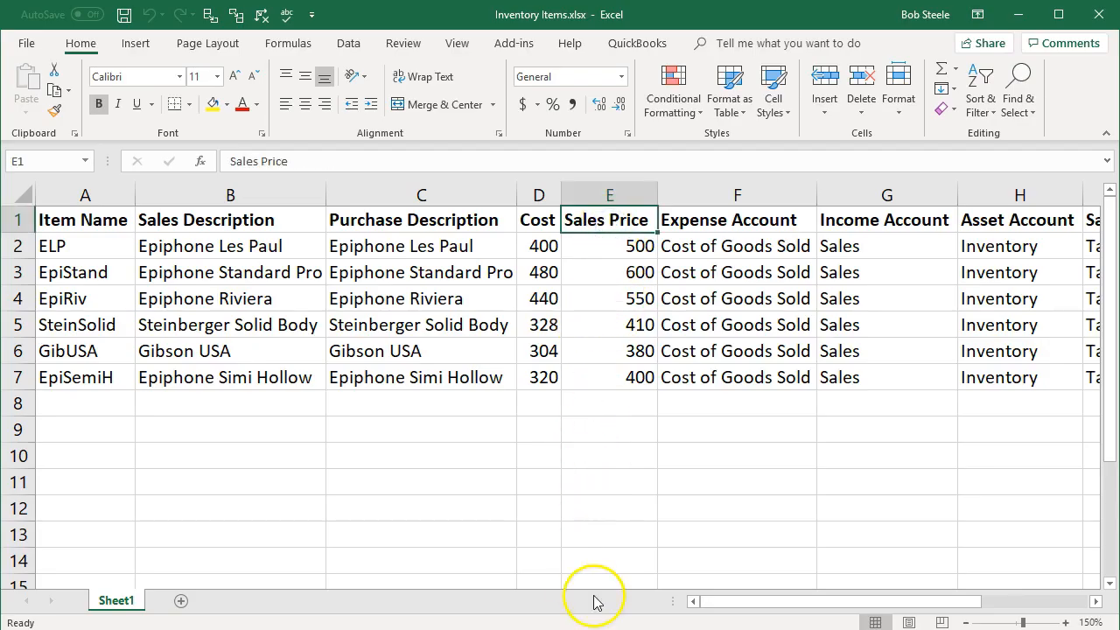
key(alt+Tab)
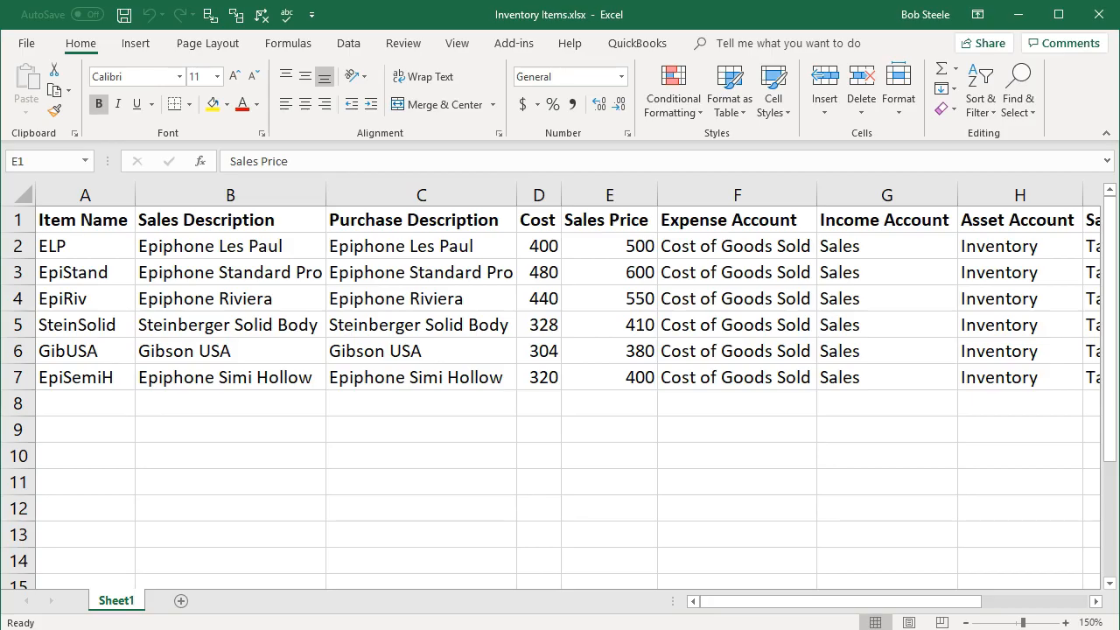
key(alt+Tab)
click(848, 221)
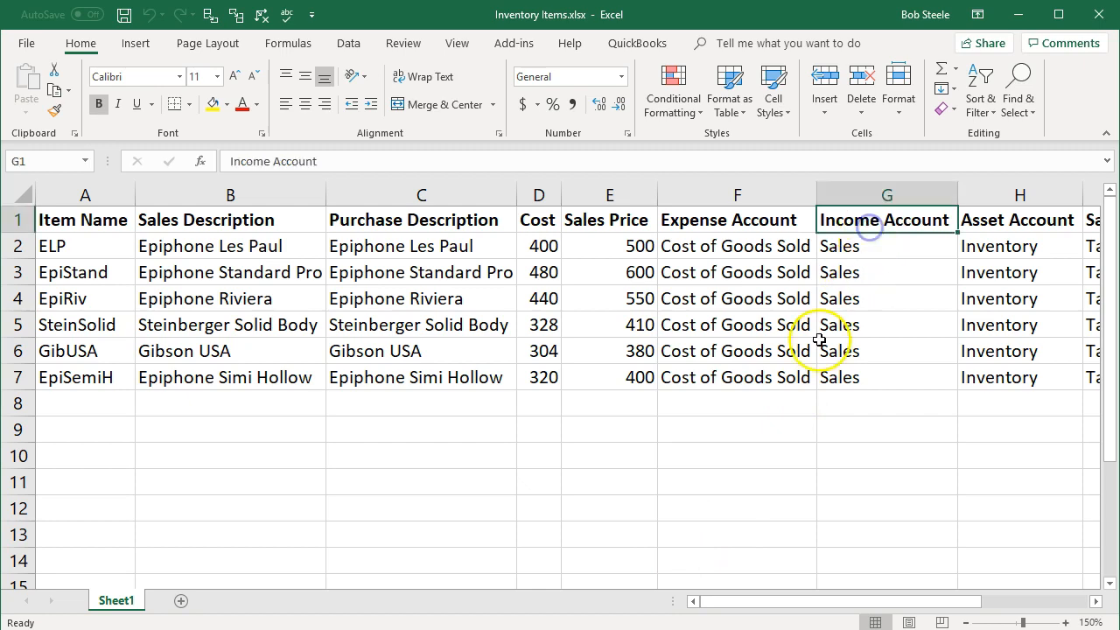
key(alt+Tab)
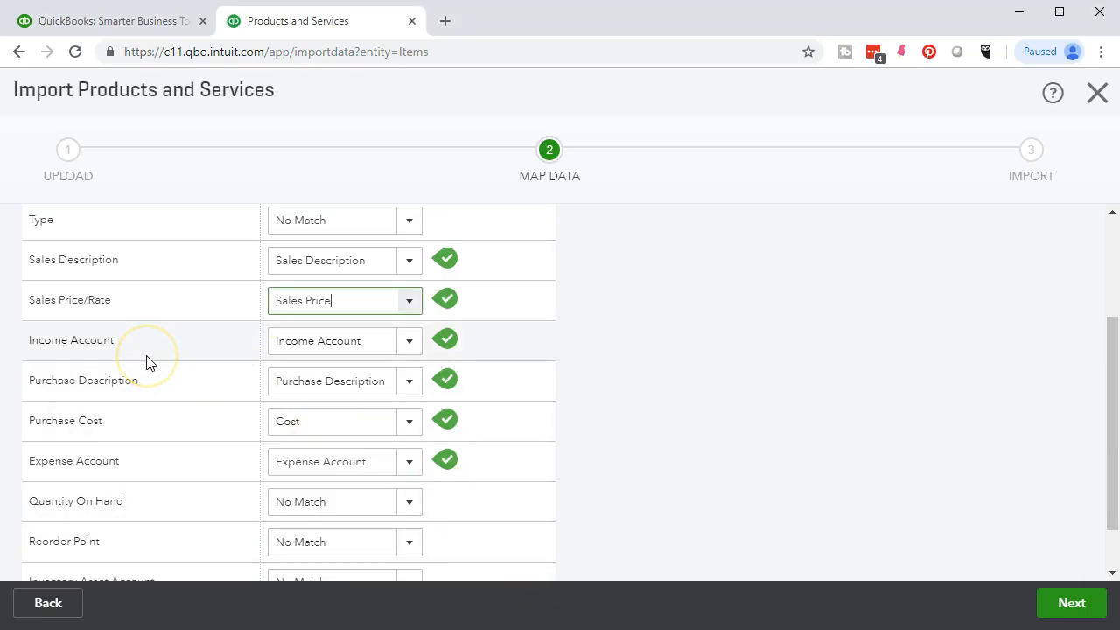
- Compare the Purchase Description, Purchase Cost and Expense Account mappings with the matching column headings in the Excel worksheet
click(350, 388)
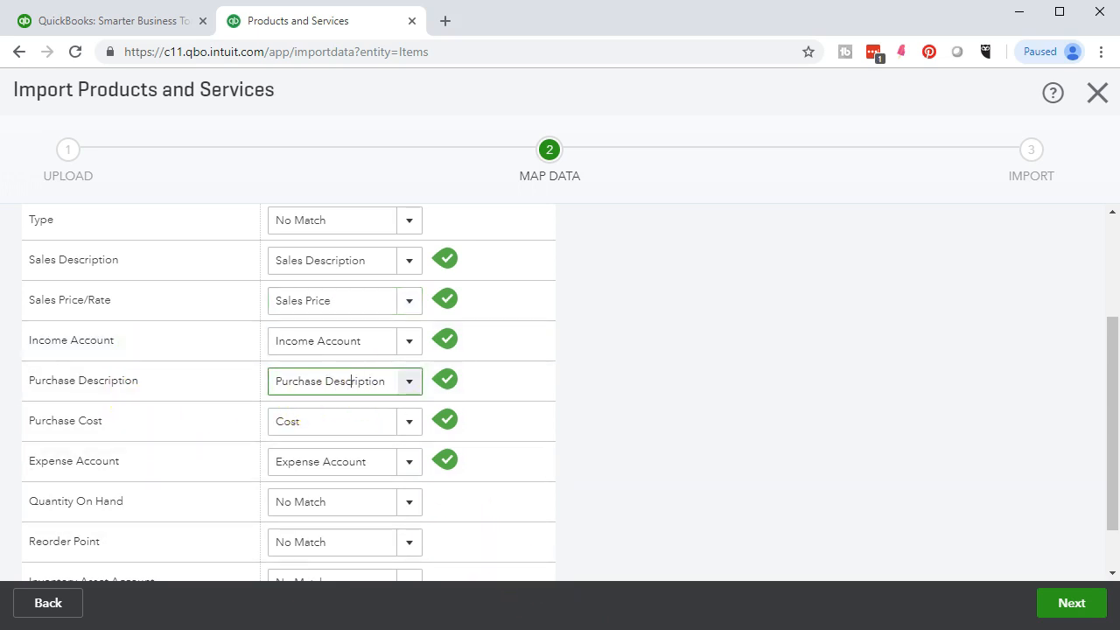
key(alt+Tab)
click(435, 221)
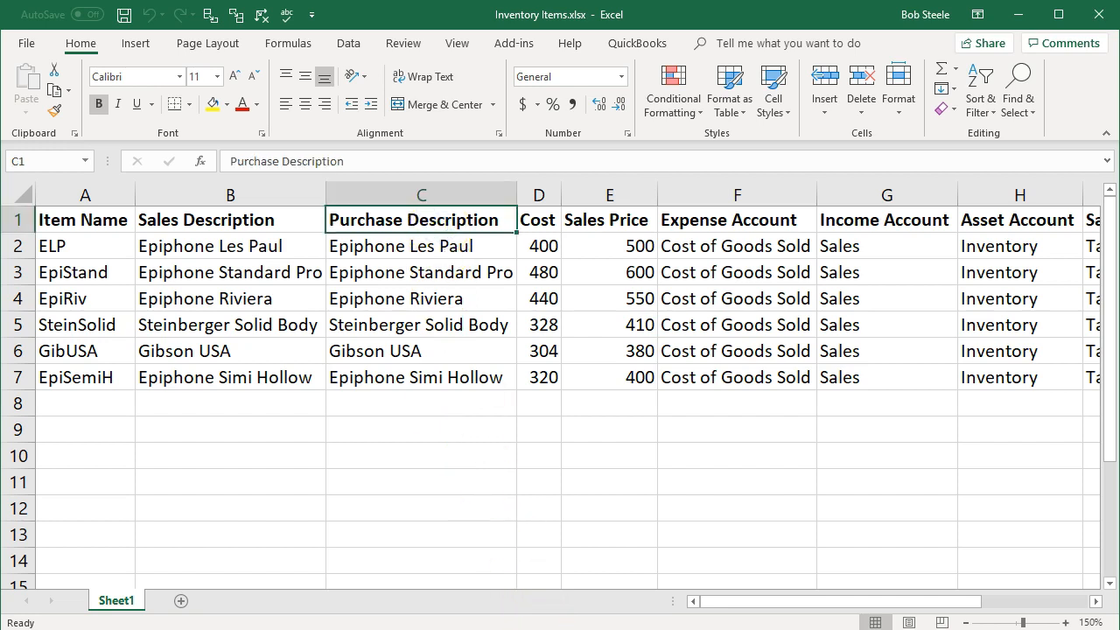
key(alt+Tab)
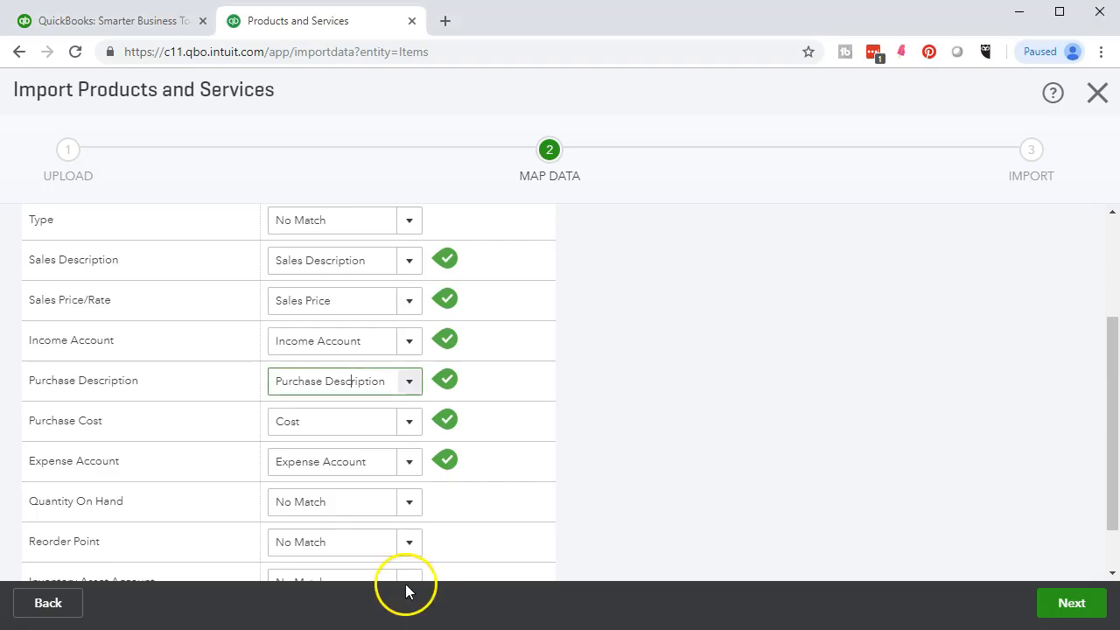
click(324, 427)
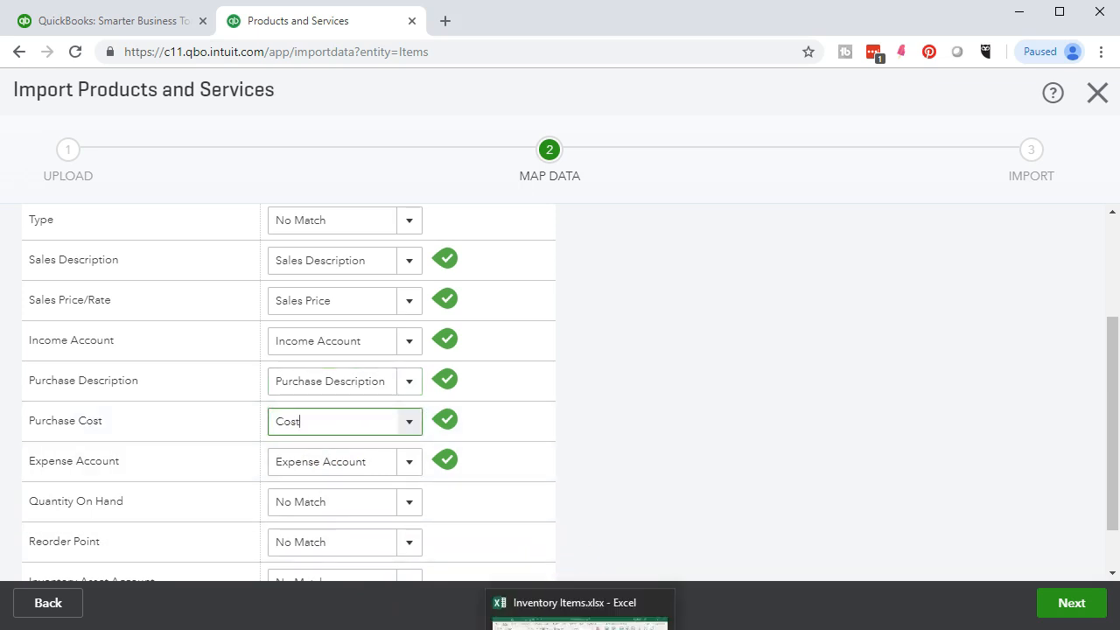
key(alt+Tab)
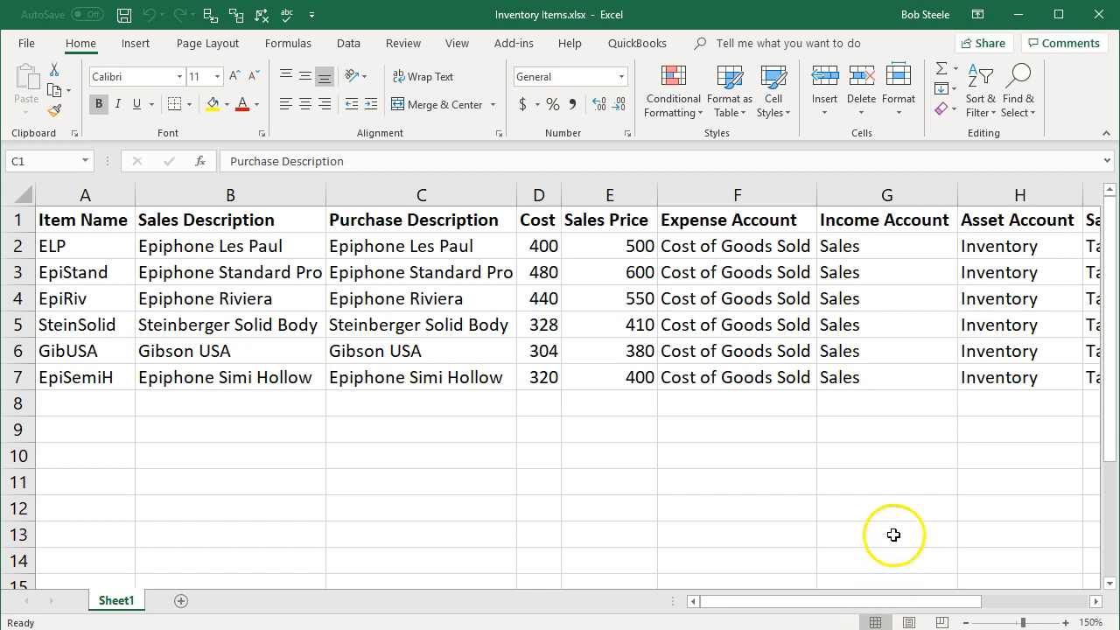
click(539, 220)
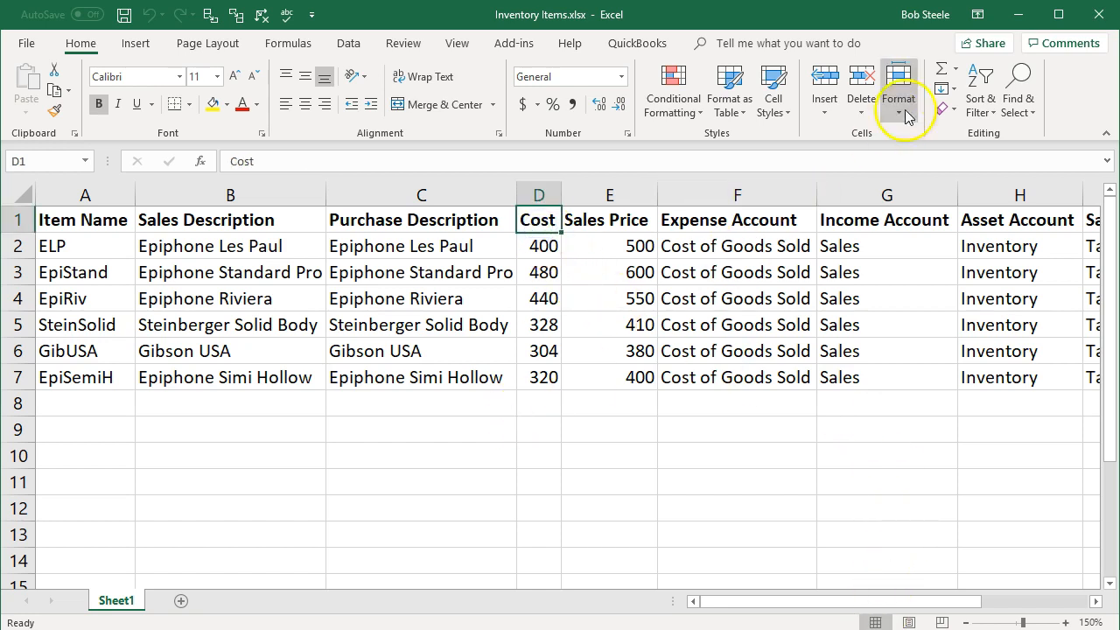
click(1019, 14)
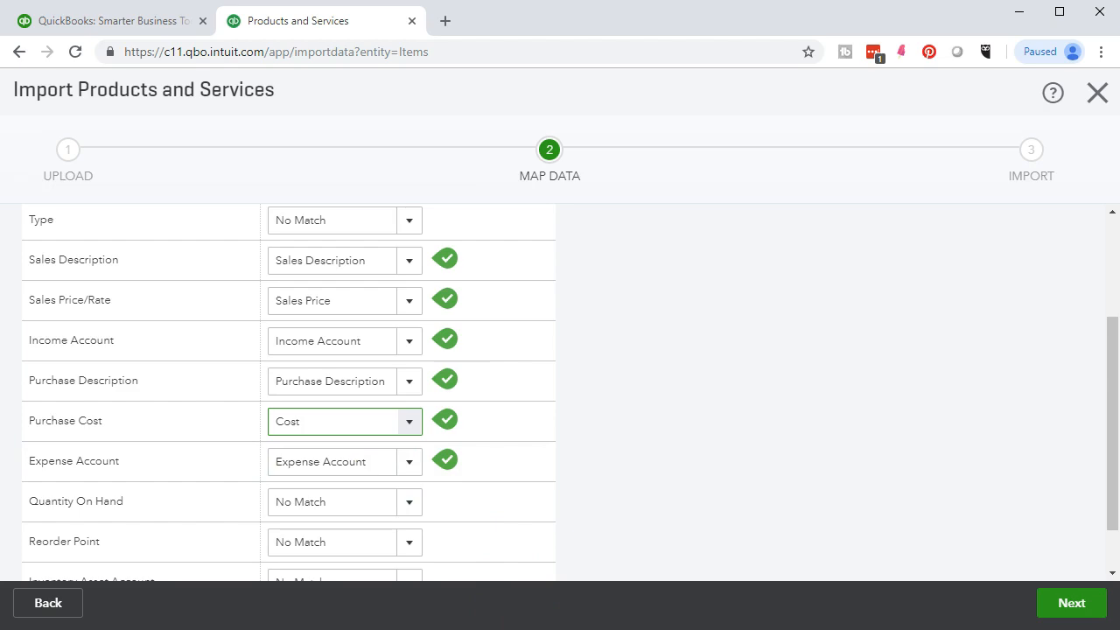
click(577, 605)
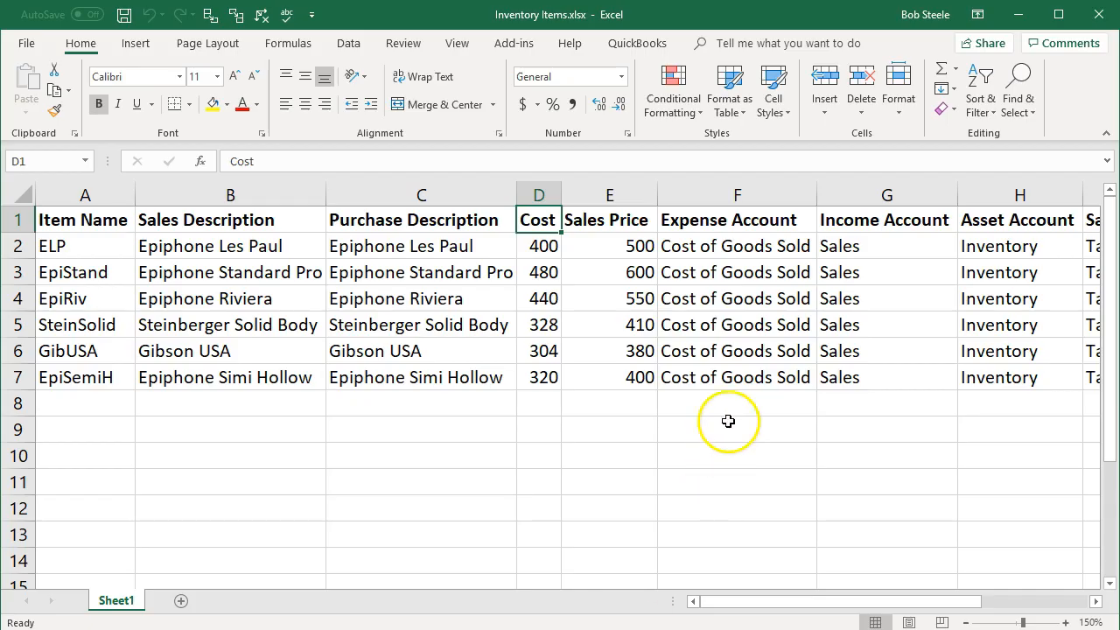
click(763, 228)
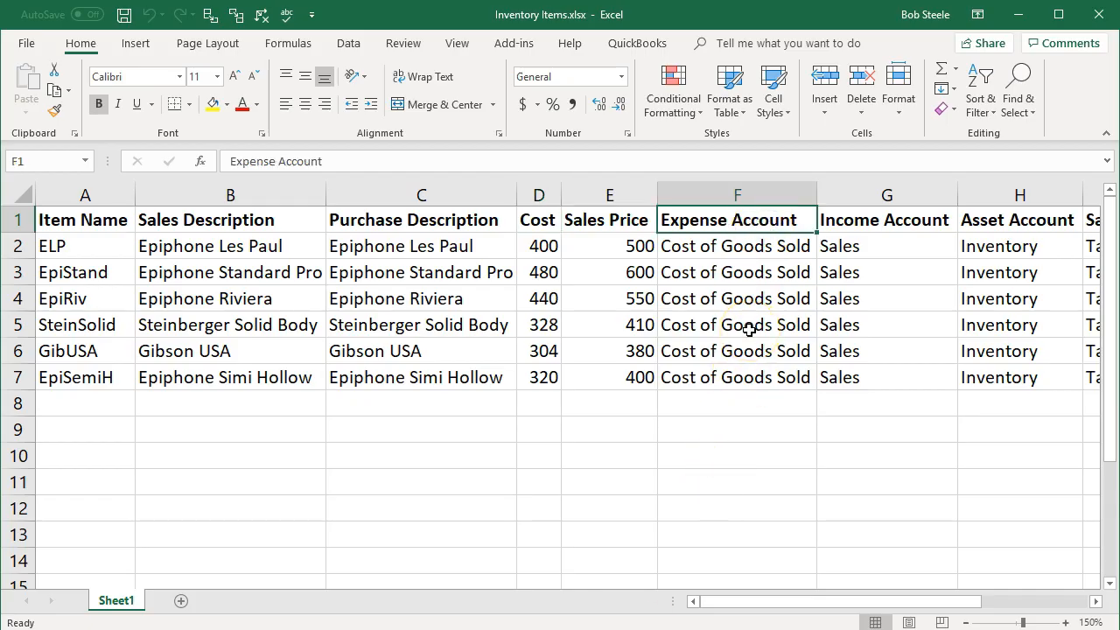
click(263, 612)
- Look up the quantity column in the Excel worksheet and map Quantity On Hand to QTY On Hand in QuickBooks Online
click(337, 440)
key(alt+Tab)
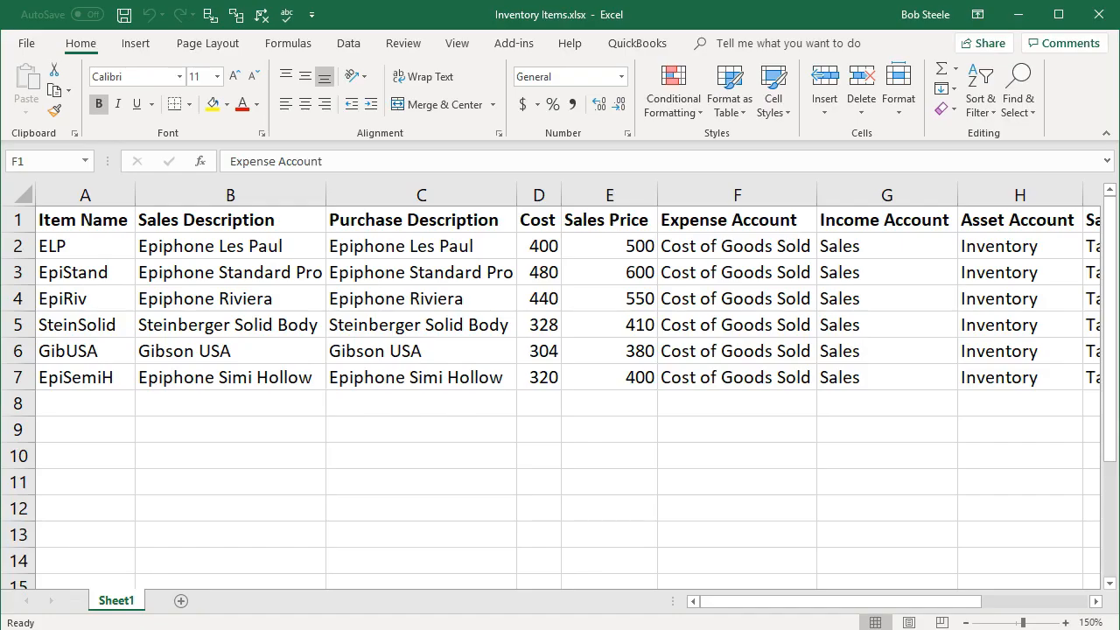
click(975, 324)
click(1095, 601)
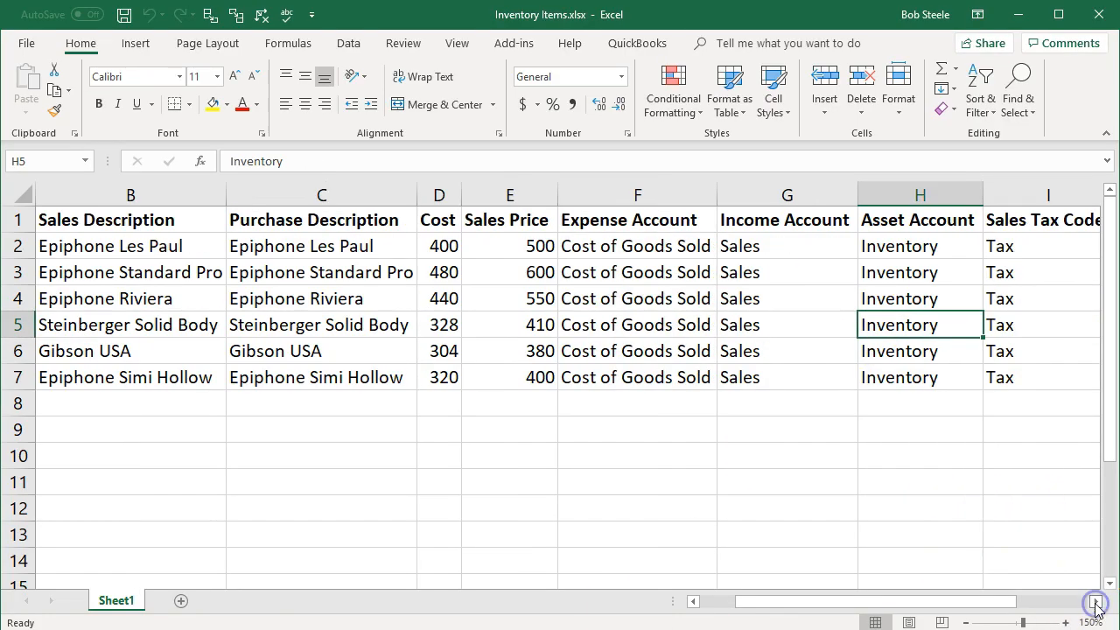
click(1095, 601)
click(1095, 601)
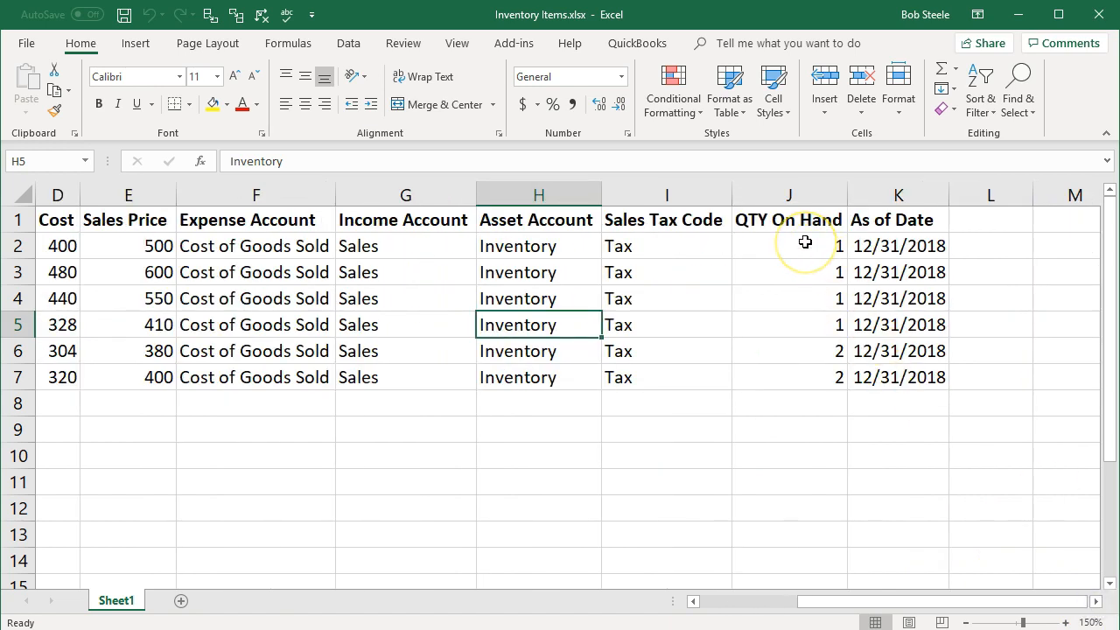
key(alt+Tab)
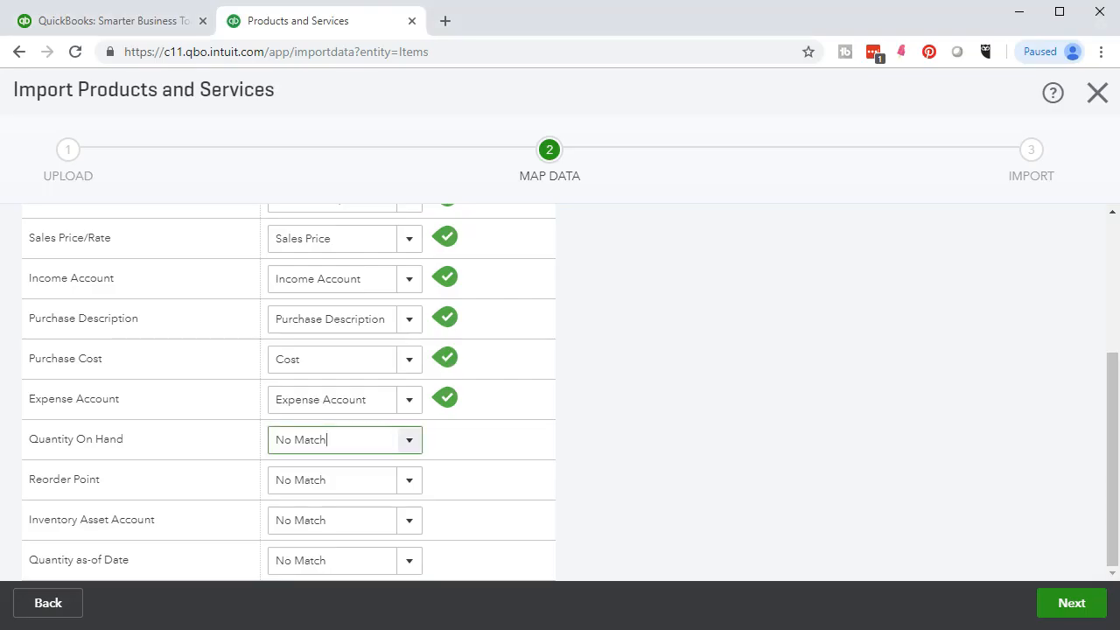
click(409, 441)
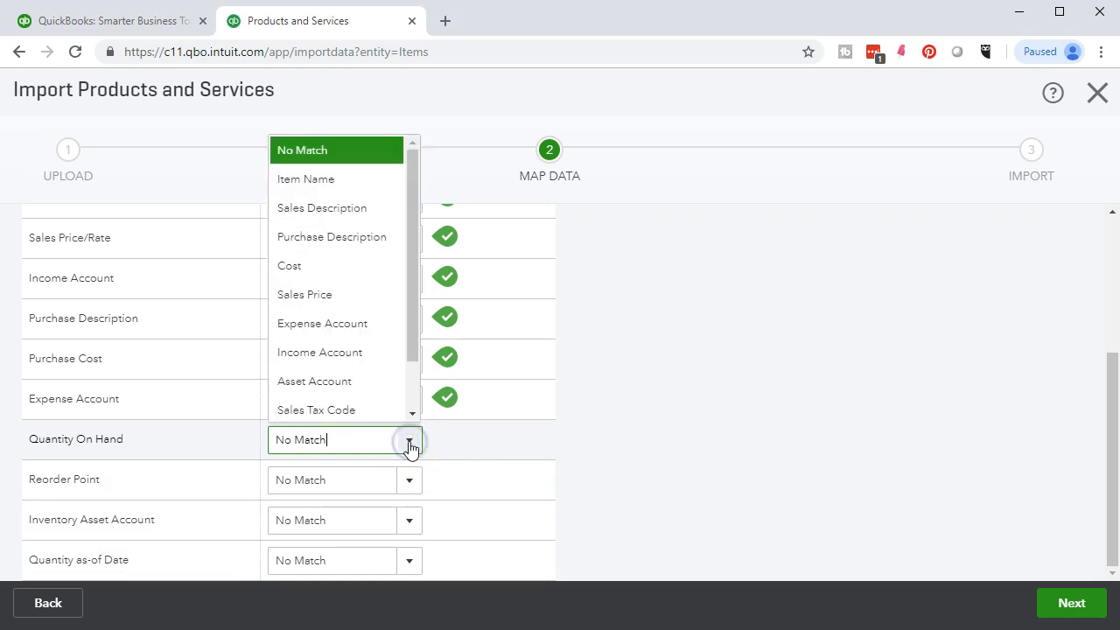
scroll(379, 381, down, 1)
click(378, 376)
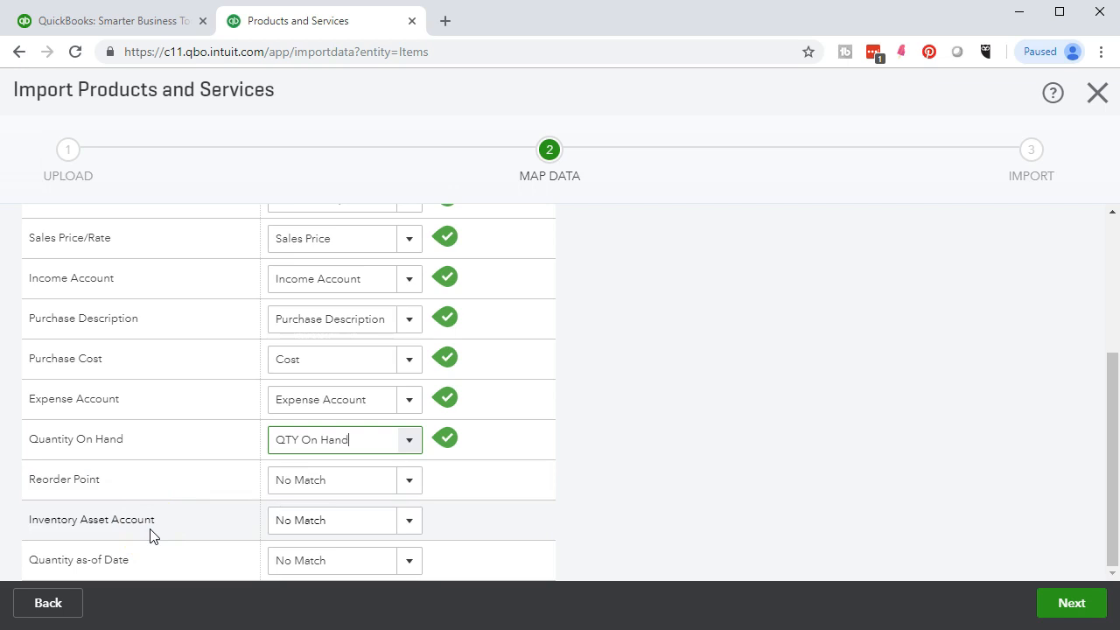
- Check the asset column in the Excel worksheet and map Inventory Asset Account to Asset Account in QuickBooks Online
key(alt+Tab)
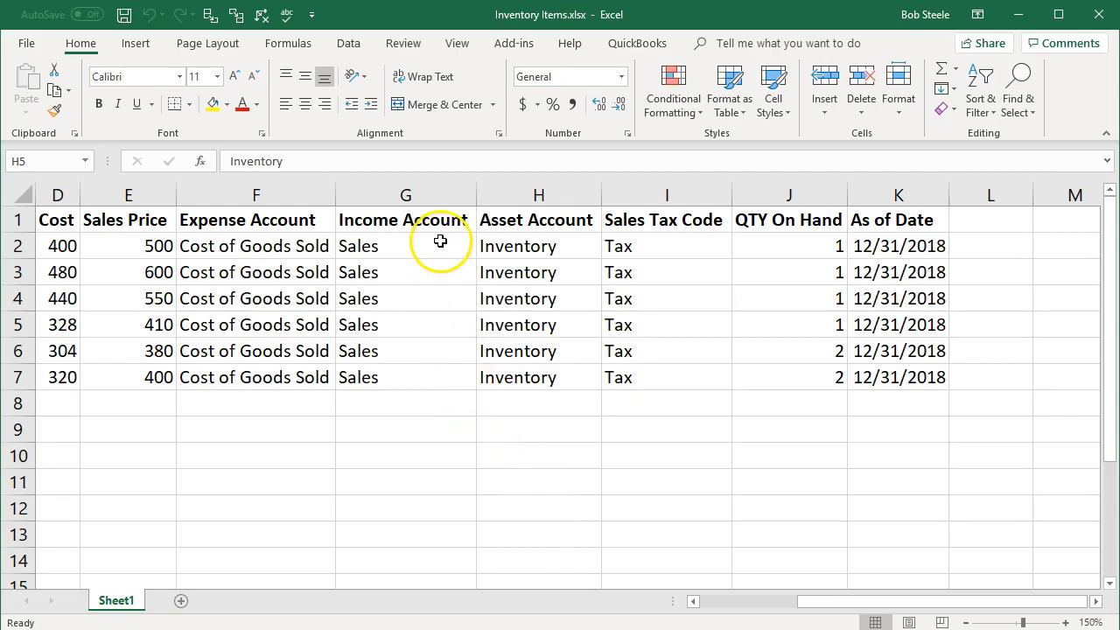
click(535, 219)
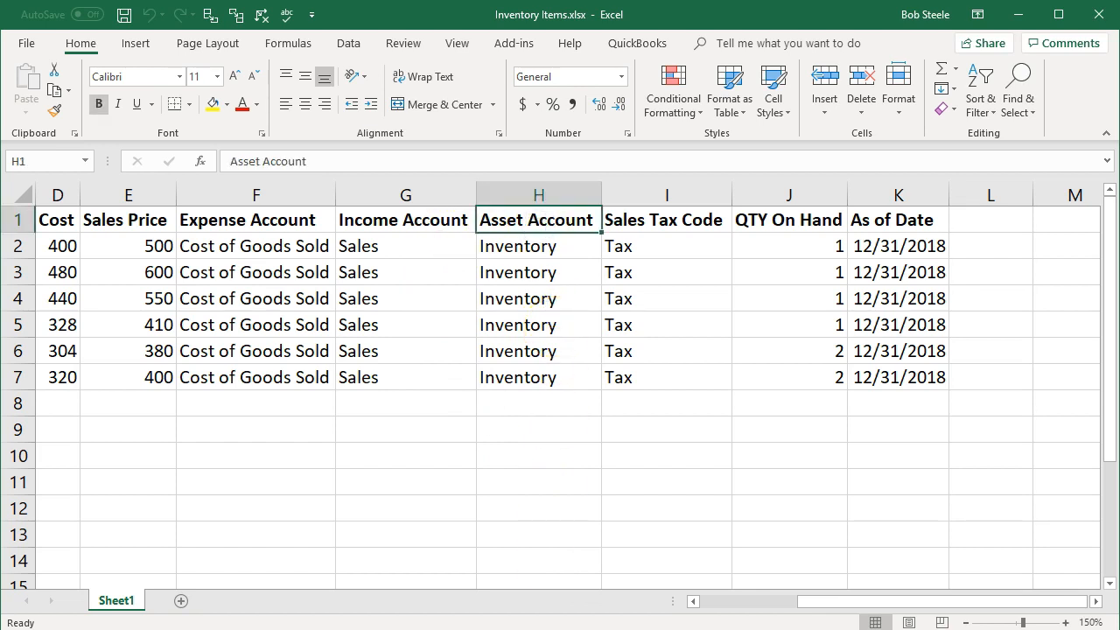
key(alt+Tab)
click(410, 521)
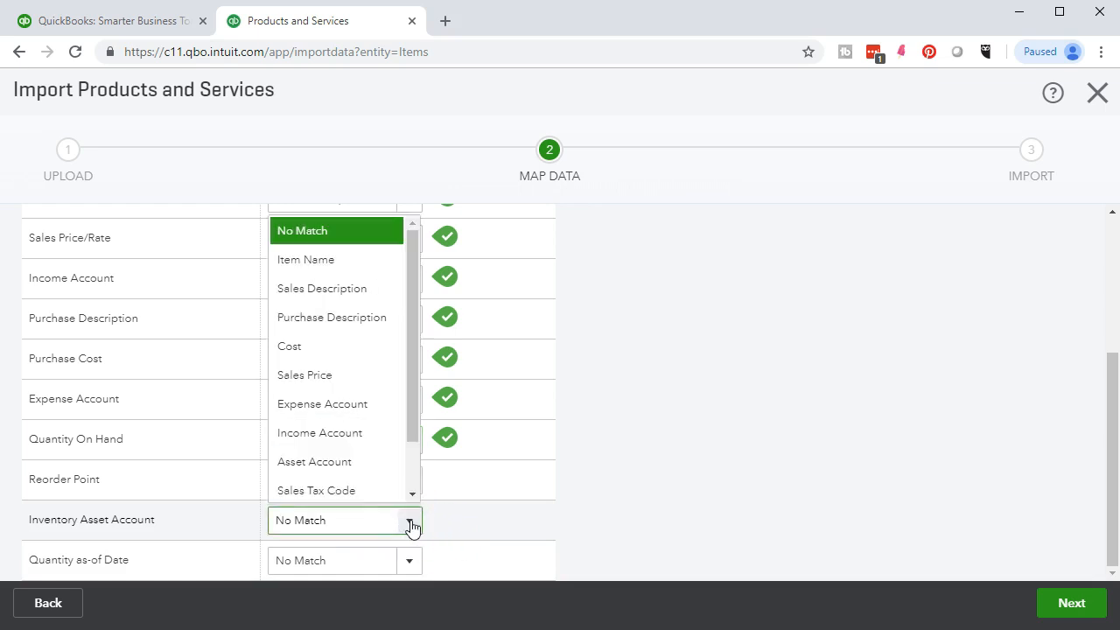
click(374, 464)
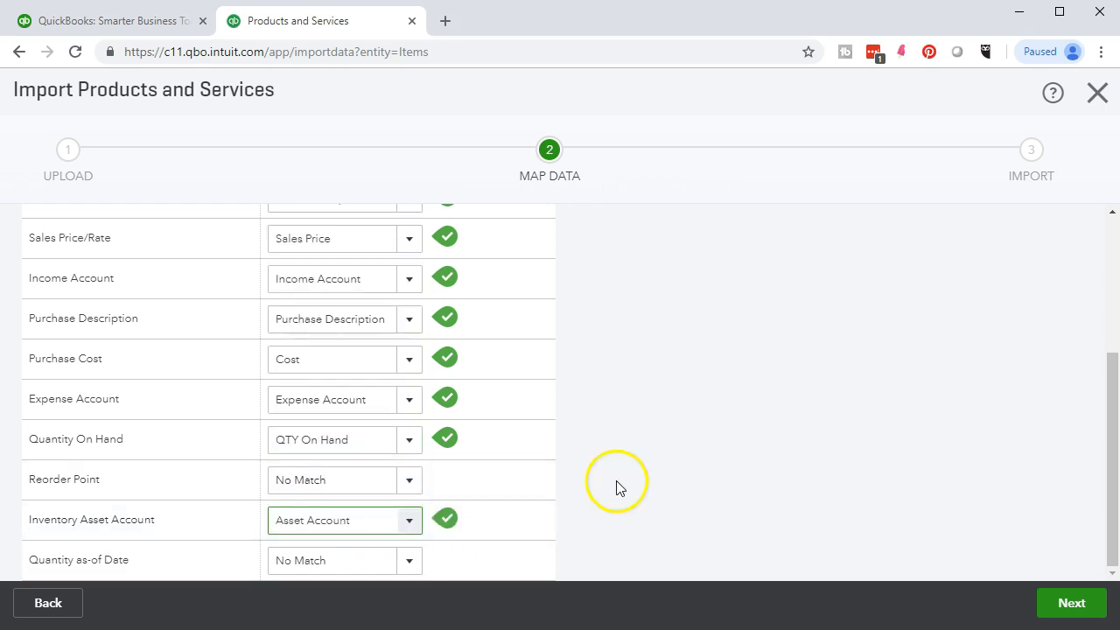
click(688, 482)
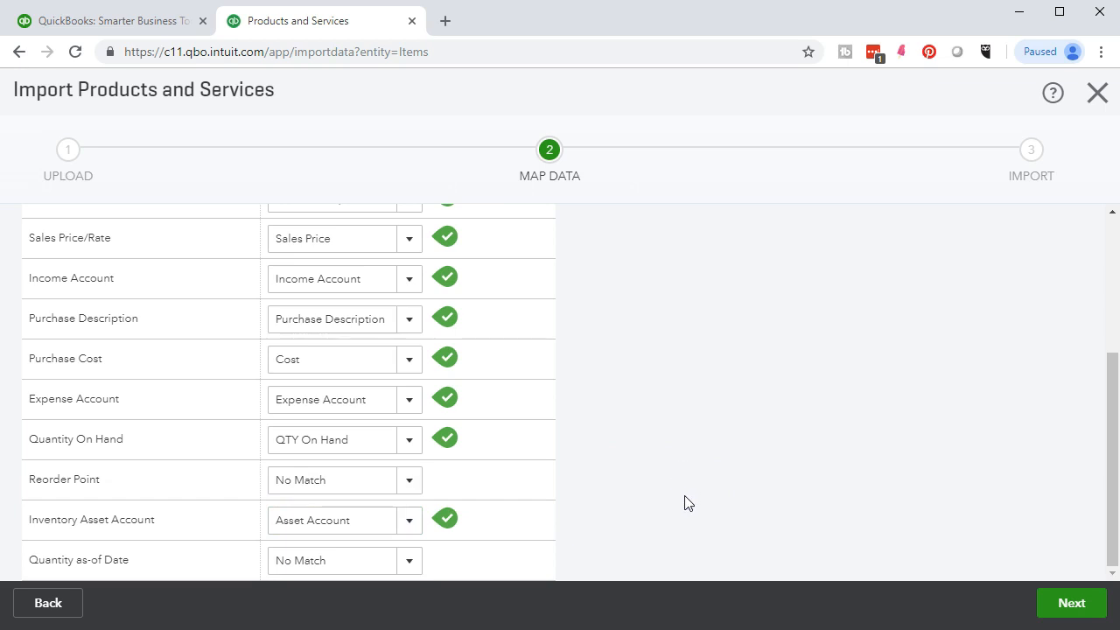
click(658, 513)
- Check the date column in the Excel worksheet and map Quantity as-of Date to As of Date in QuickBooks Online
key(alt+Tab)
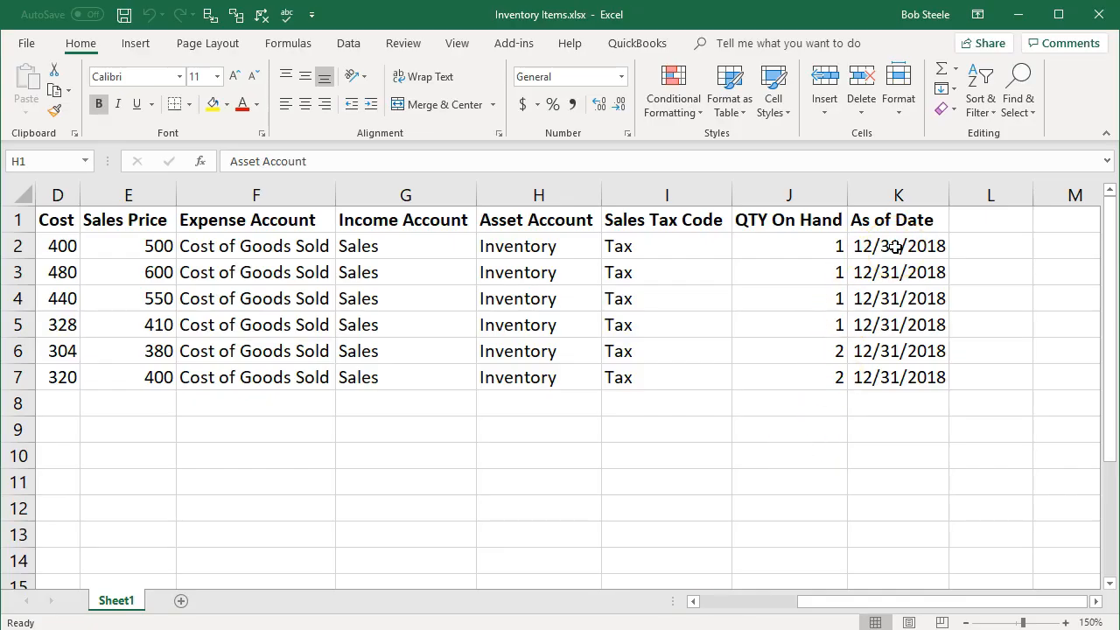
key(alt+Tab)
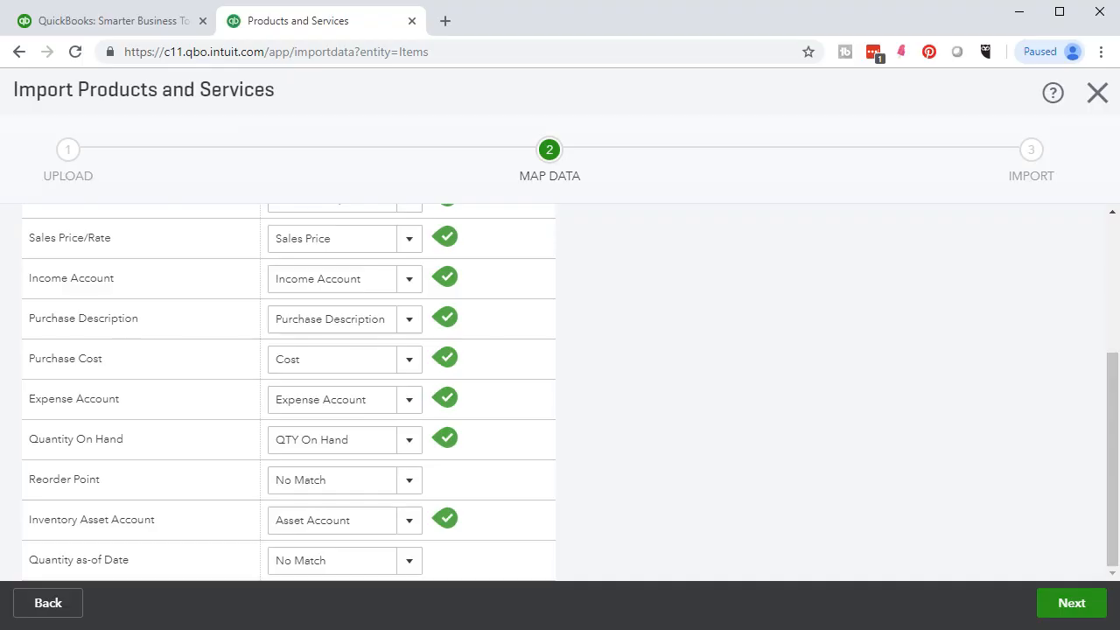
click(409, 561)
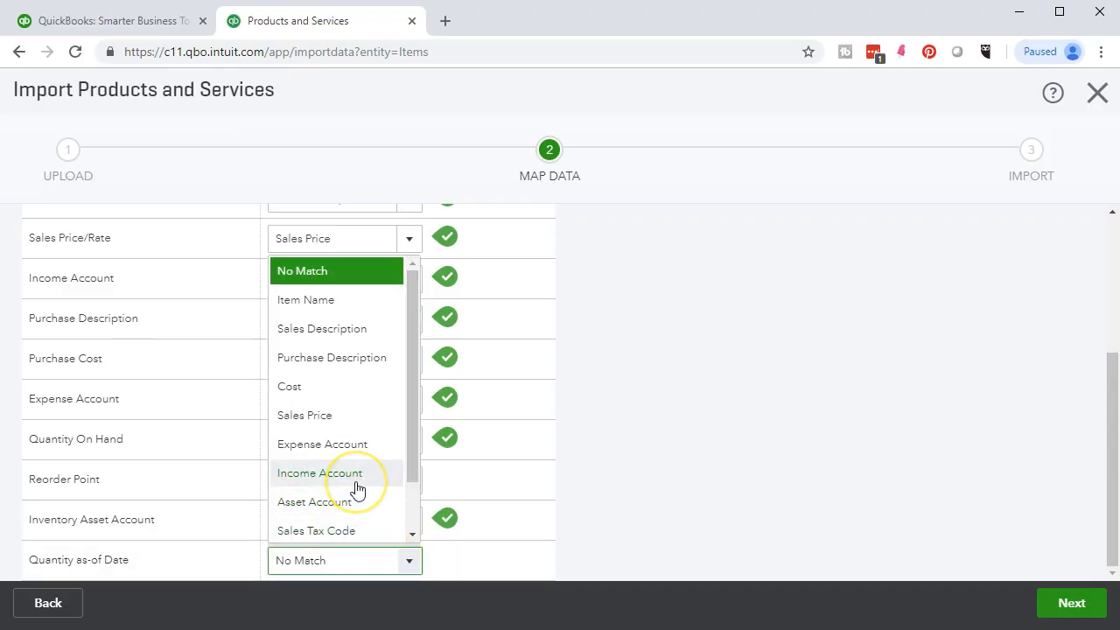
scroll(356, 488, down, 1)
scroll(356, 488, down, 1)
click(350, 521)
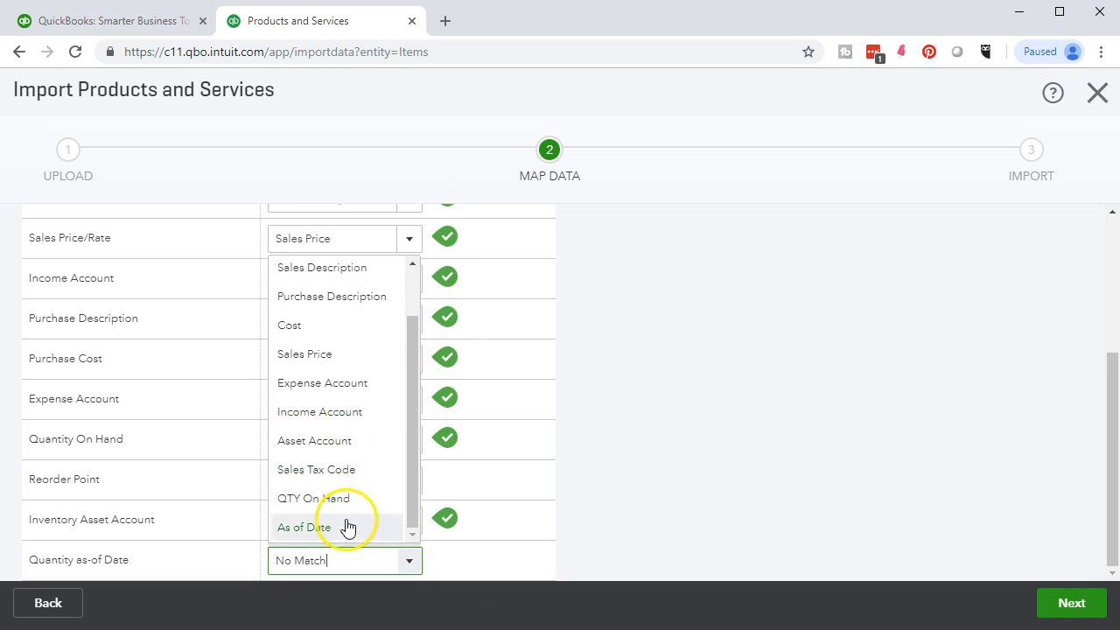
click(769, 464)
- Review the completed field mappings, continue to the import review, and turn on Track for all the listed items
scroll(769, 464, up, 3)
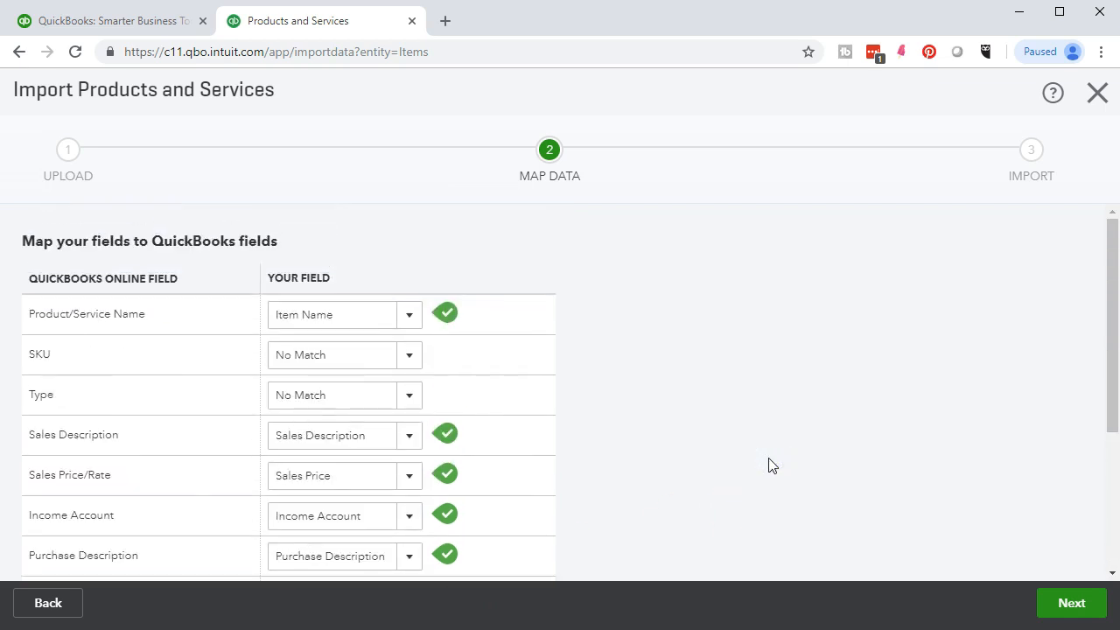
scroll(769, 464, down, 3)
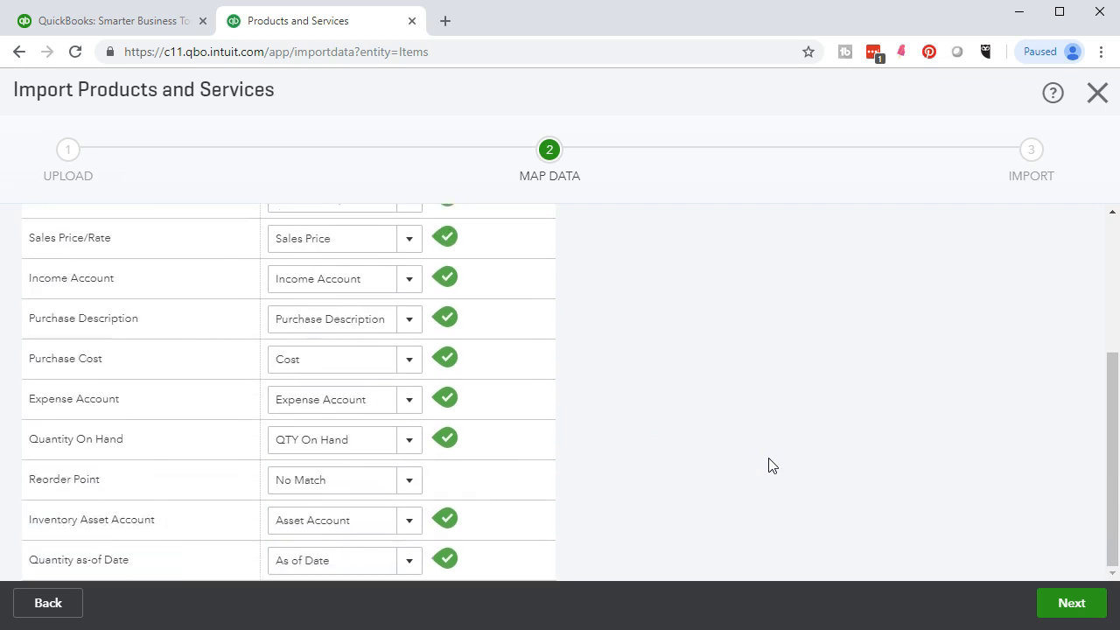
click(1055, 605)
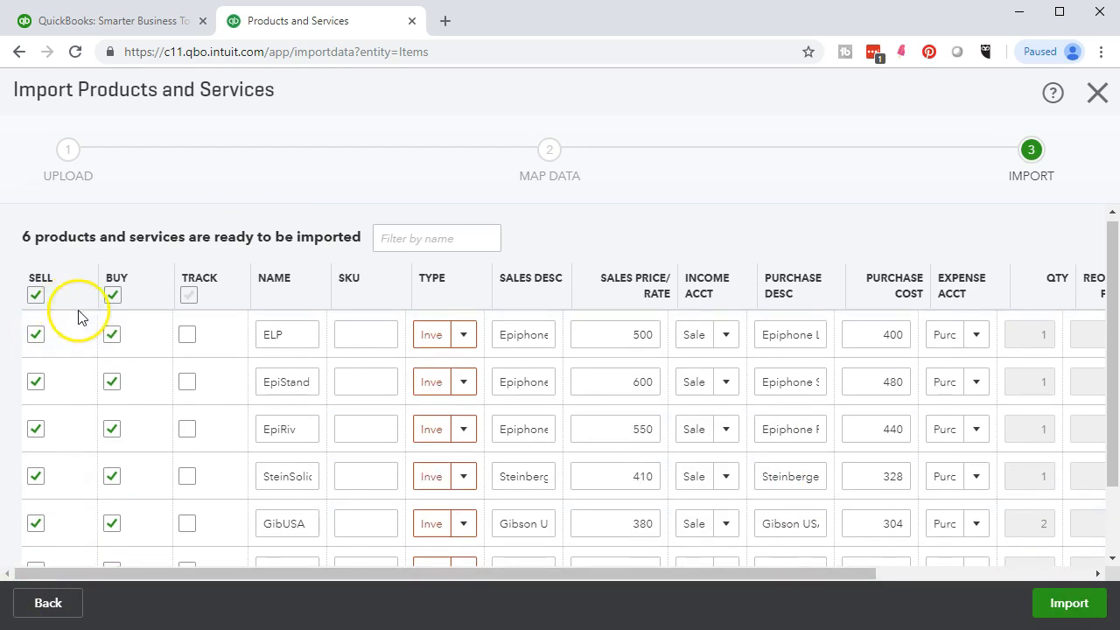
click(187, 295)
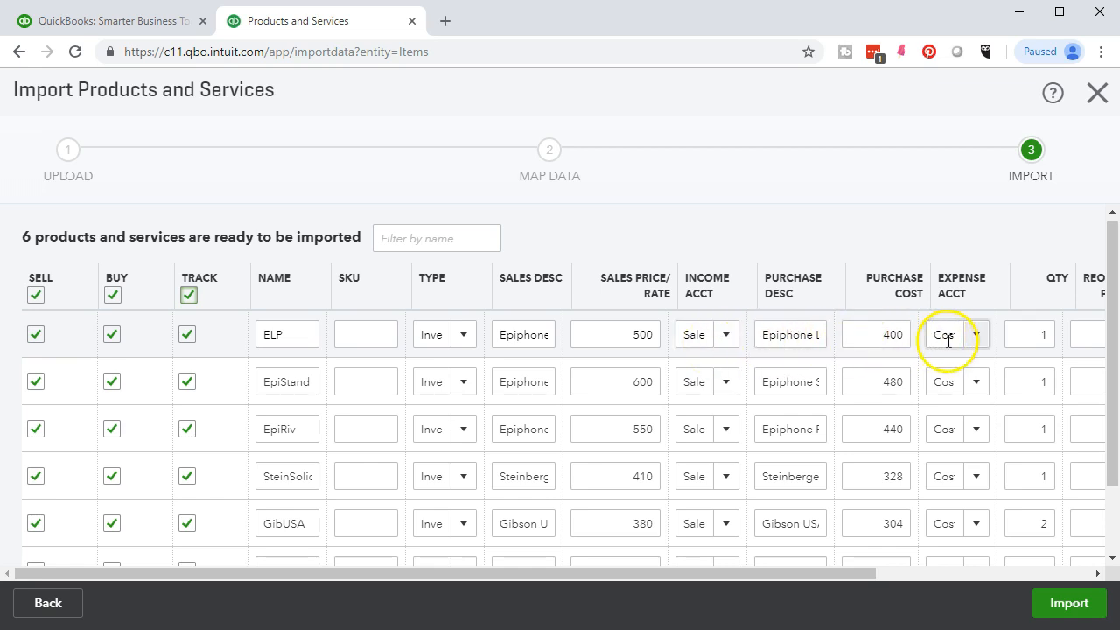
- Review the import rows, checking item types, prices, accounts, quantities and as-of dates for every item
drag(861, 575, 1085, 578)
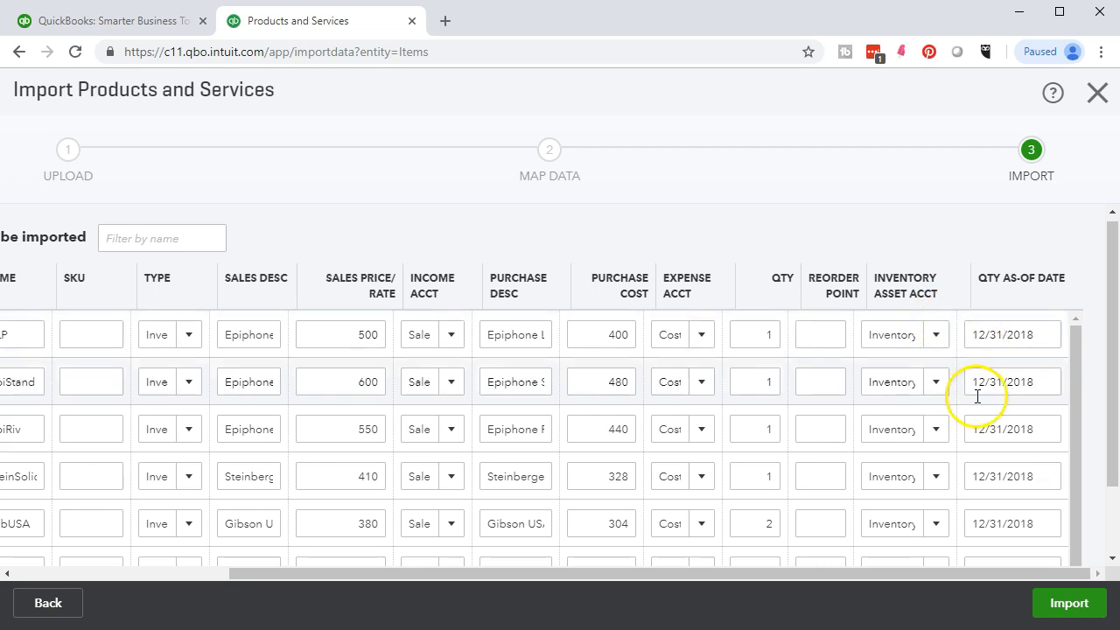
scroll(980, 429, down, 2)
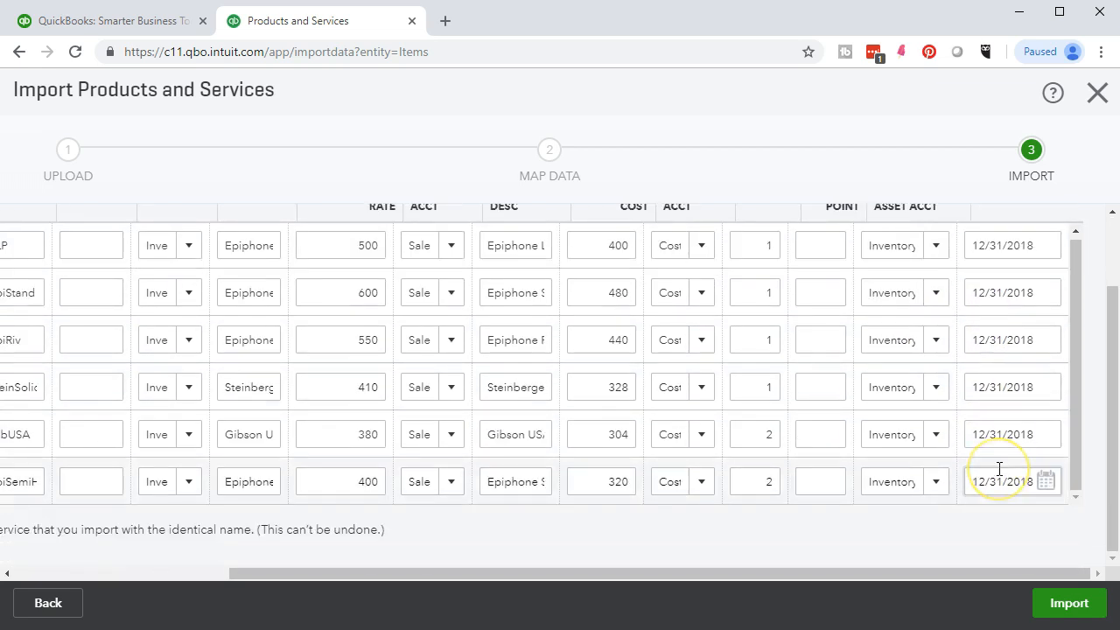
scroll(997, 466, up, 2)
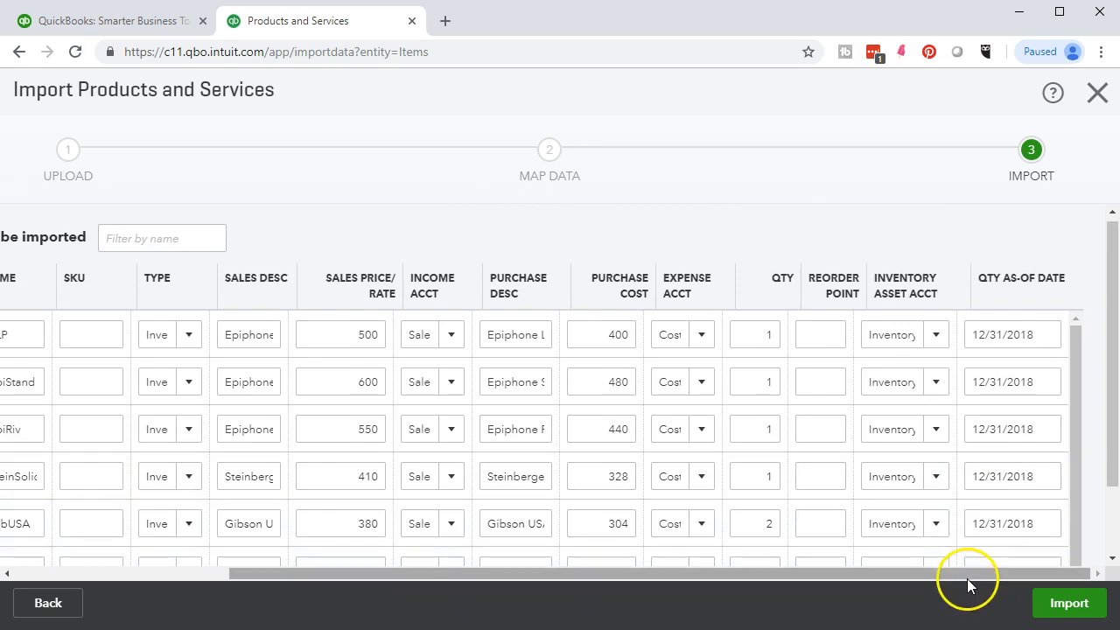
drag(965, 578, 708, 605)
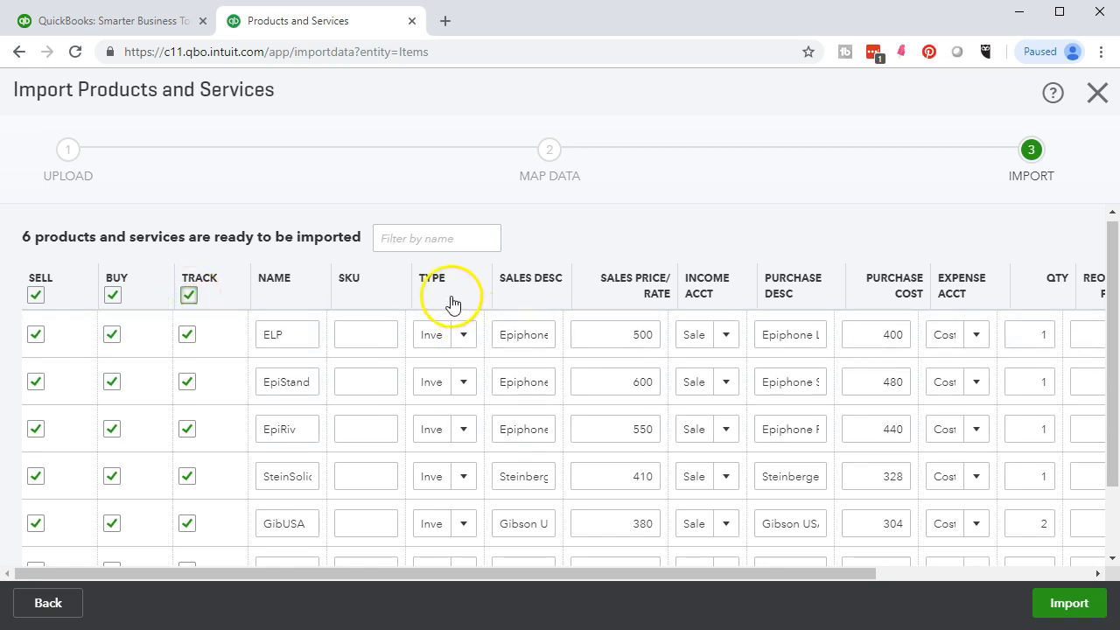
click(440, 332)
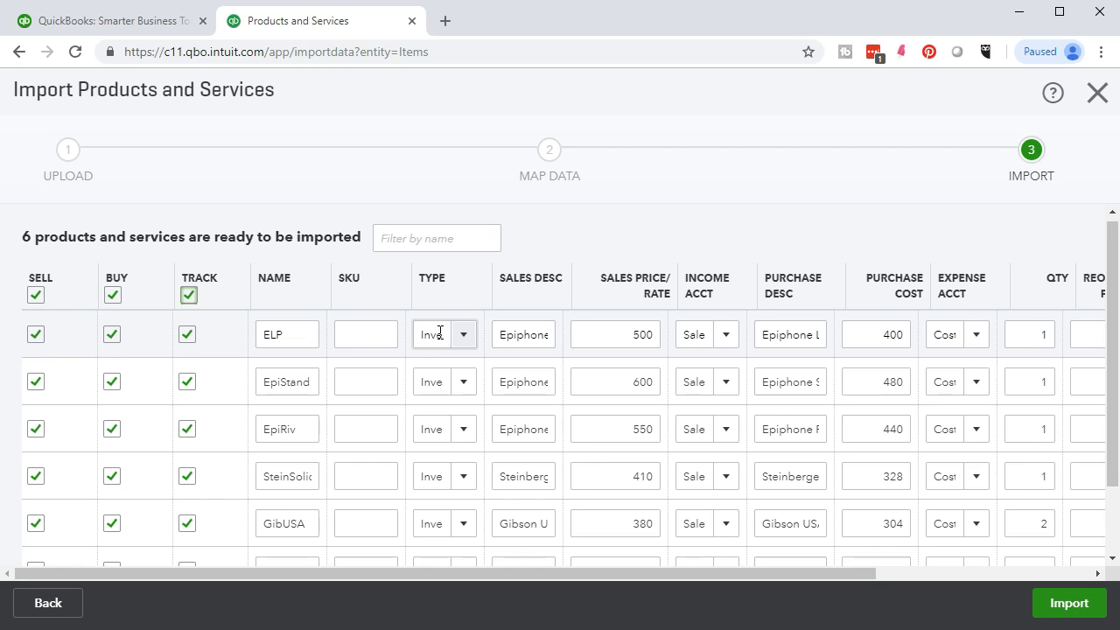
click(454, 341)
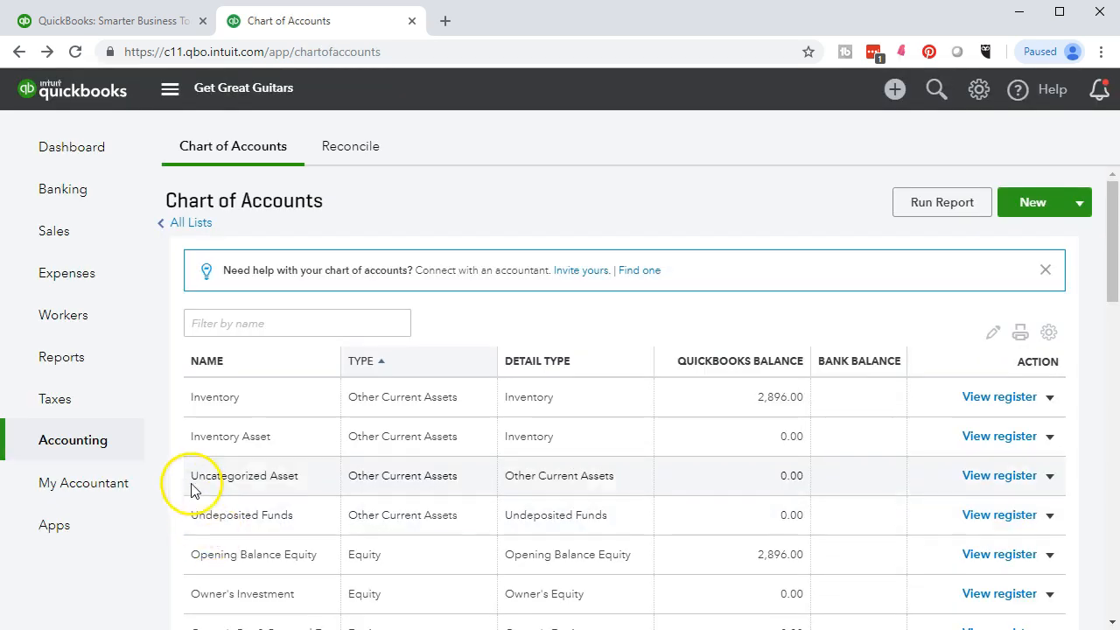
- Open the Products and Services list under Sales and examine the imported inventory items' types, prices, costs and quantities
click(68, 246)
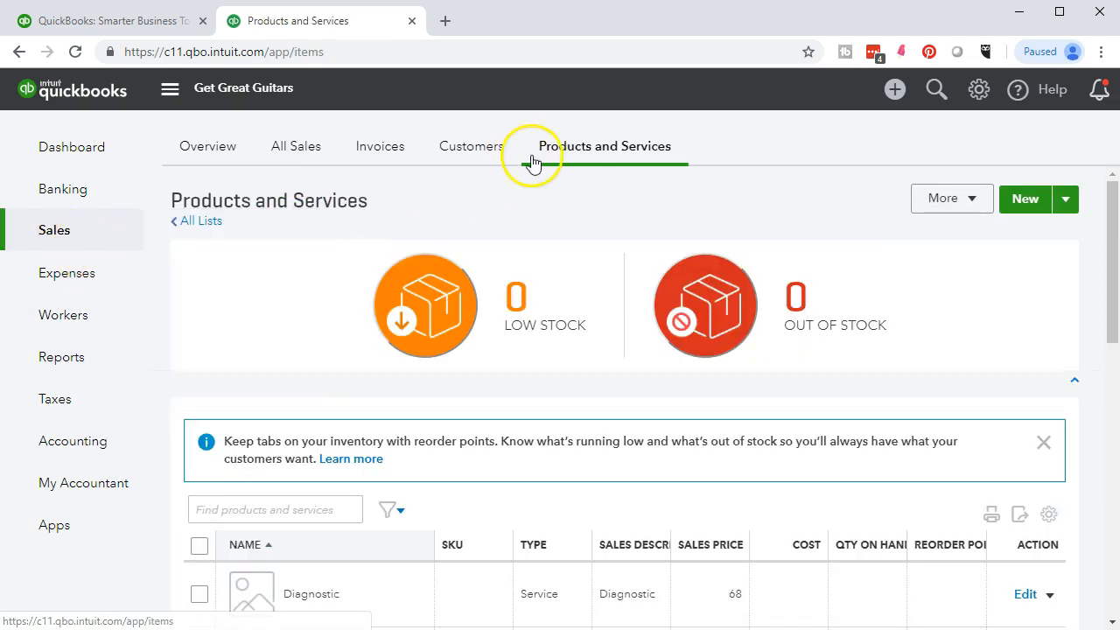
click(602, 145)
scroll(593, 342, down, 1)
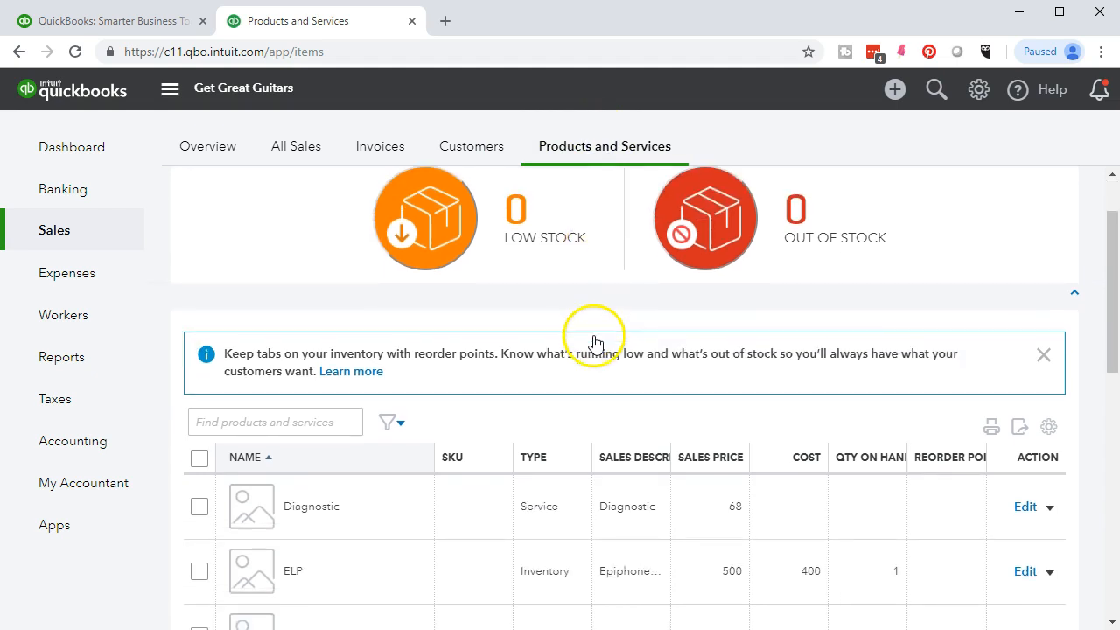
scroll(594, 341, down, 3)
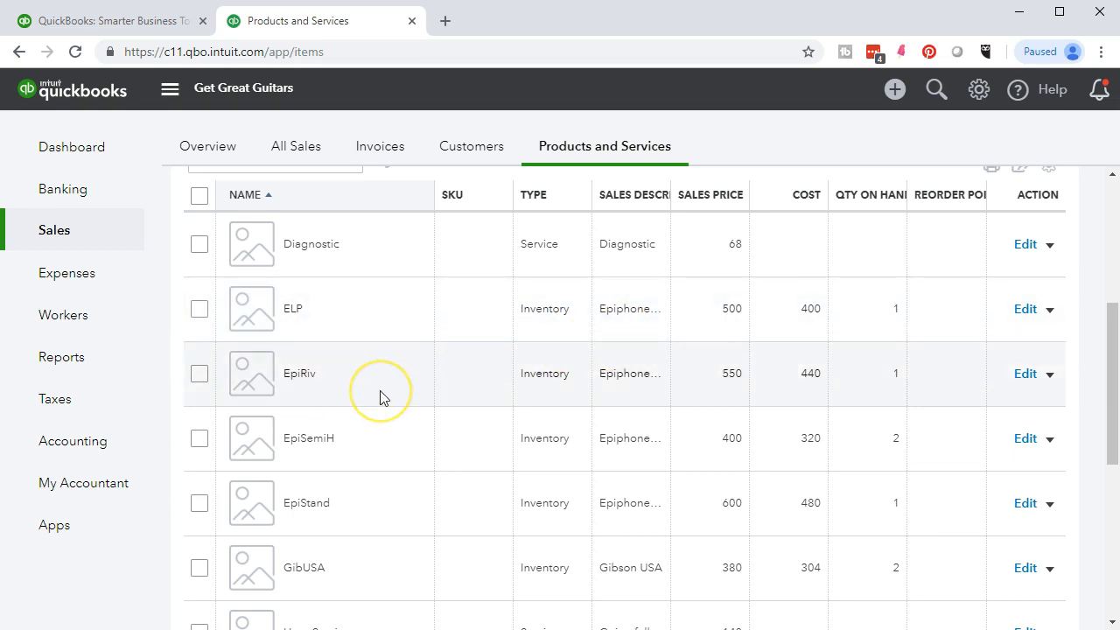
scroll(598, 420, down, 1)
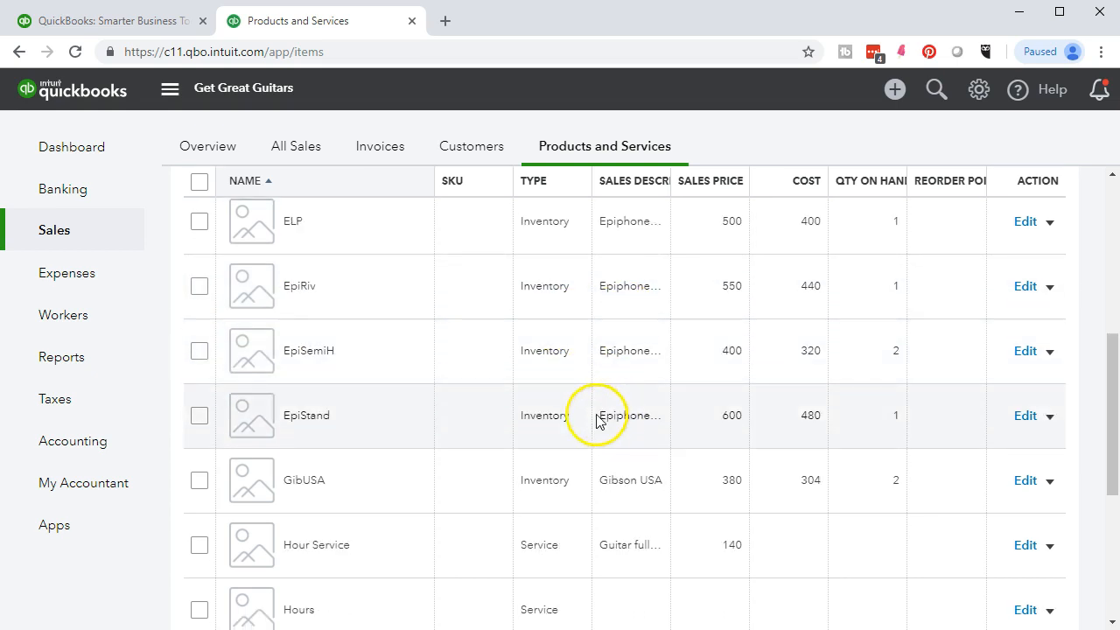
scroll(525, 464, down, 2)
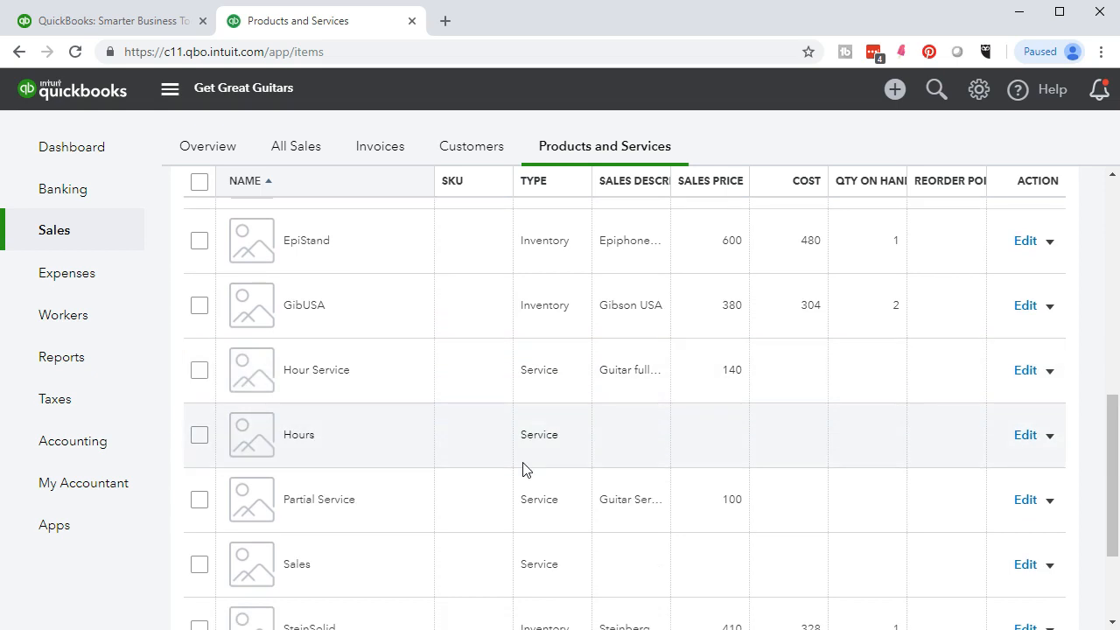
scroll(523, 468, down, 1)
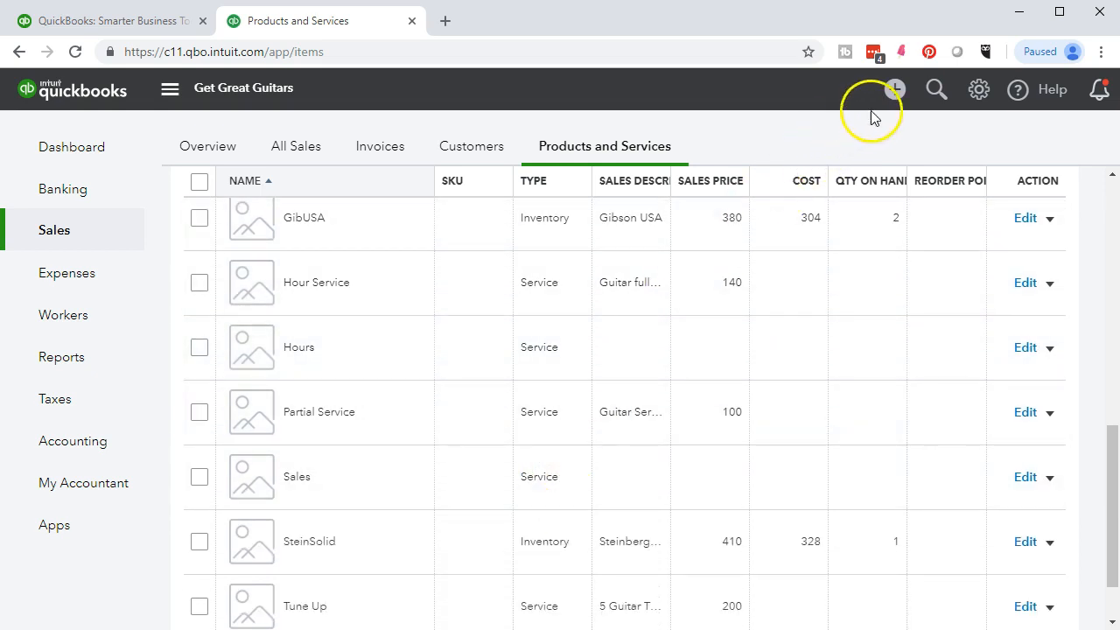
- Start a new invoice and choose EpiStand as the product on the first line
click(895, 89)
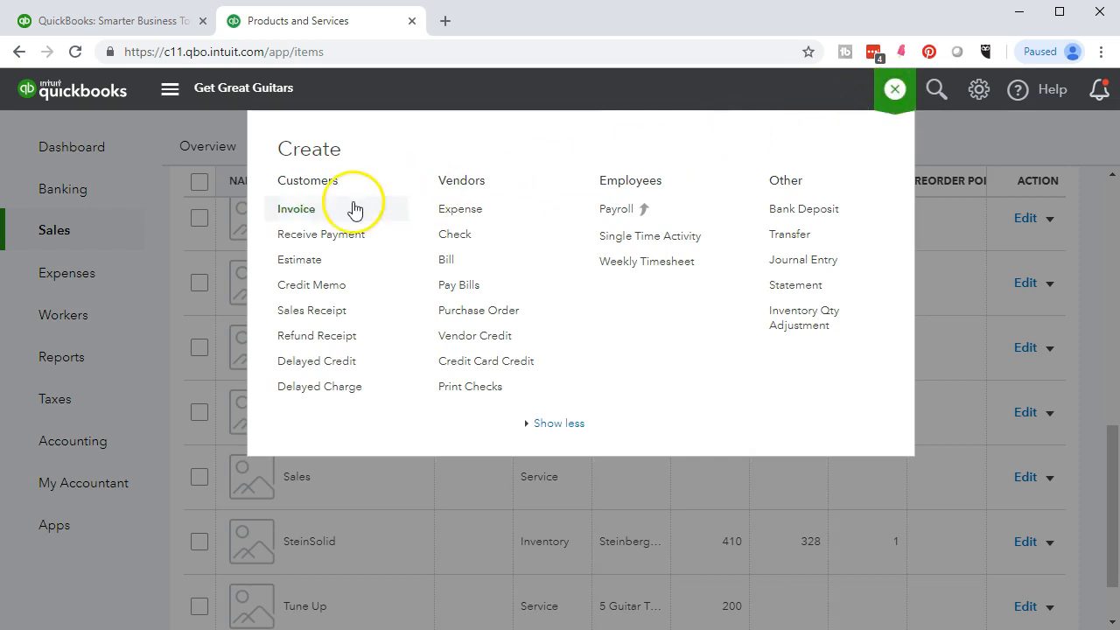
click(300, 216)
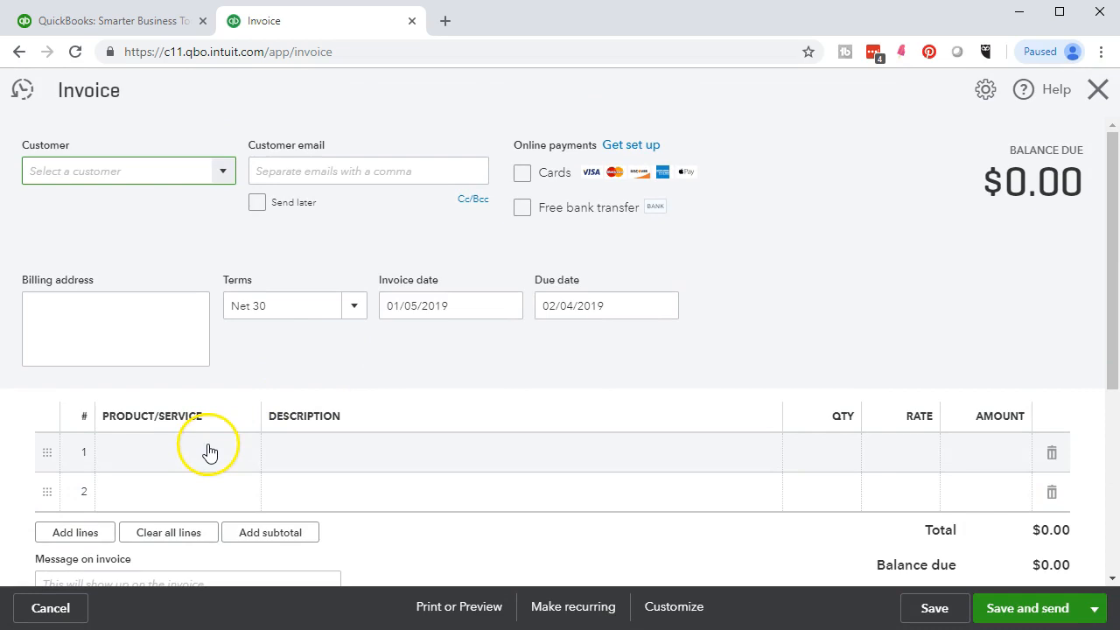
click(210, 452)
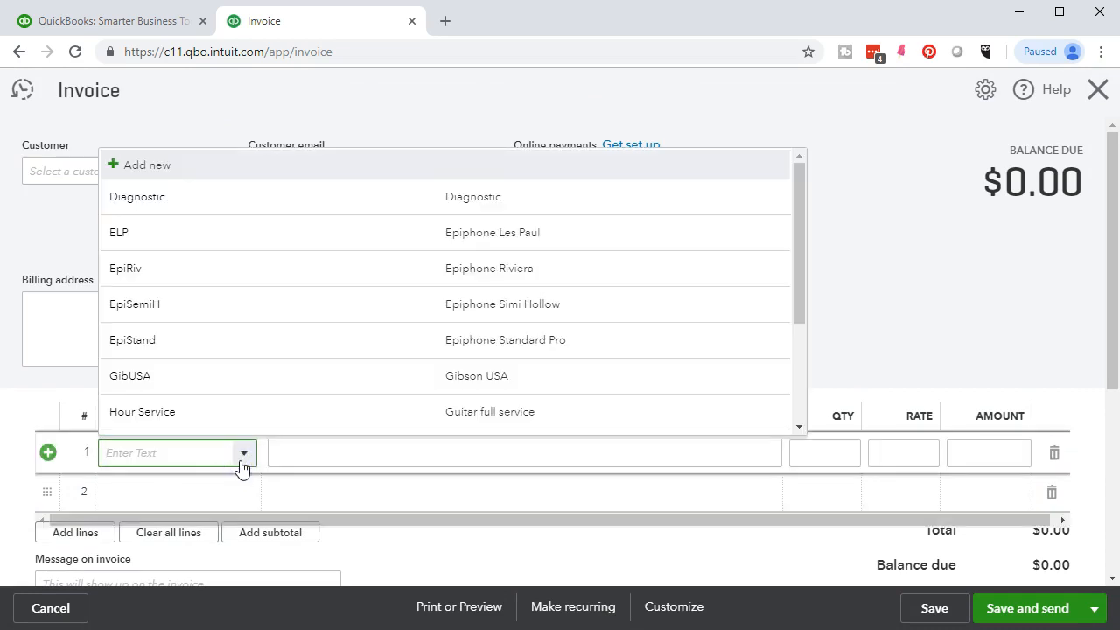
click(187, 351)
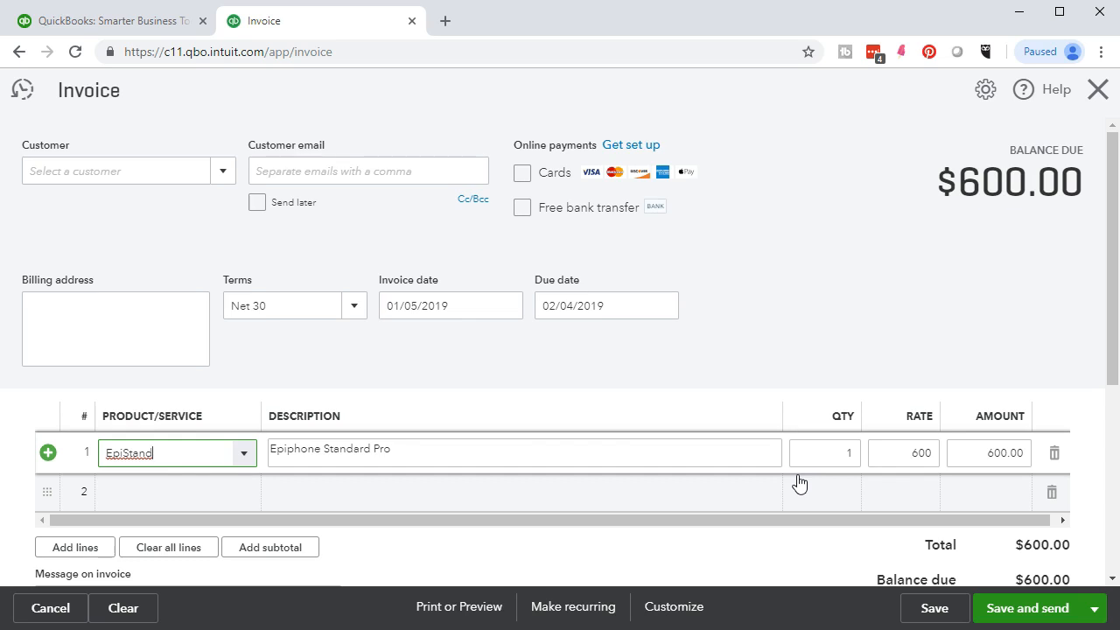
- Look over the invoice line and totals, and leave the invoice without saving it
scroll(798, 482, down, 1)
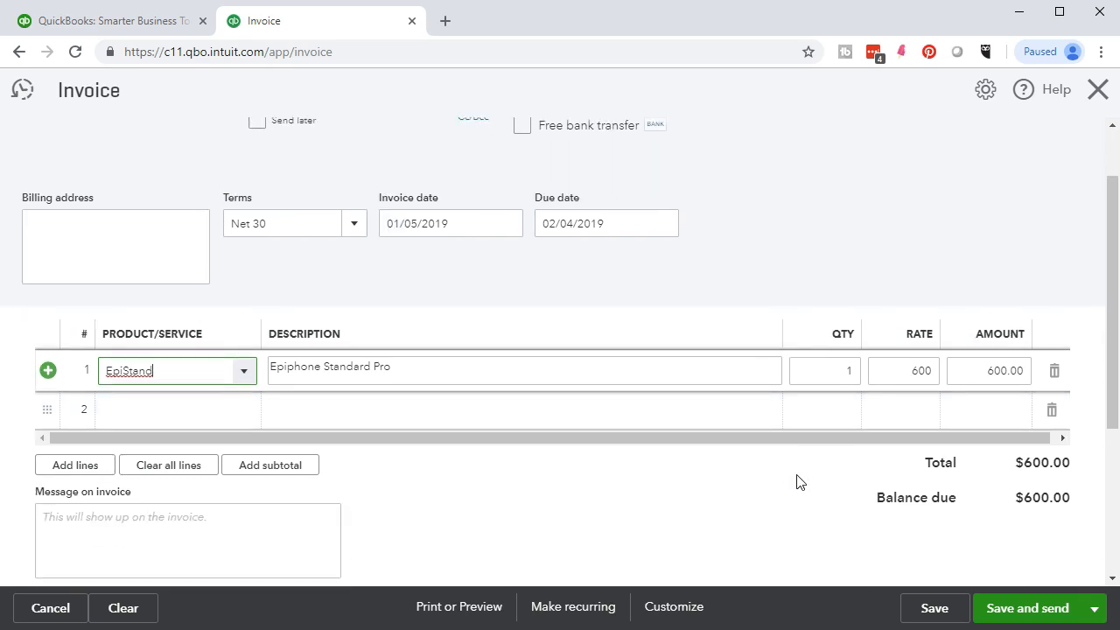
scroll(798, 483, up, 1)
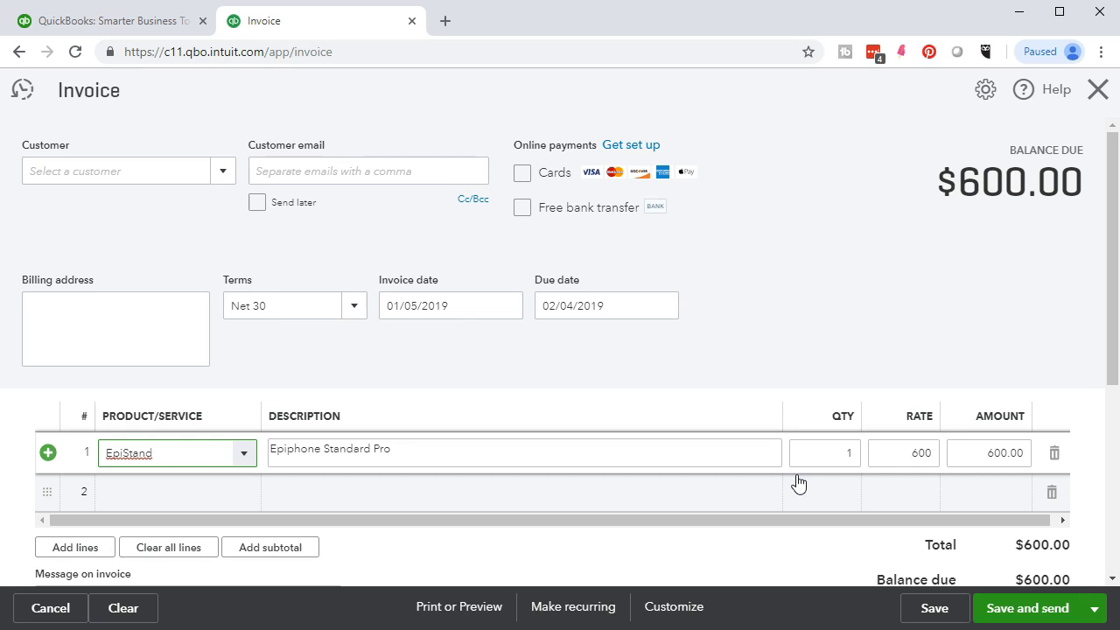
click(1097, 96)
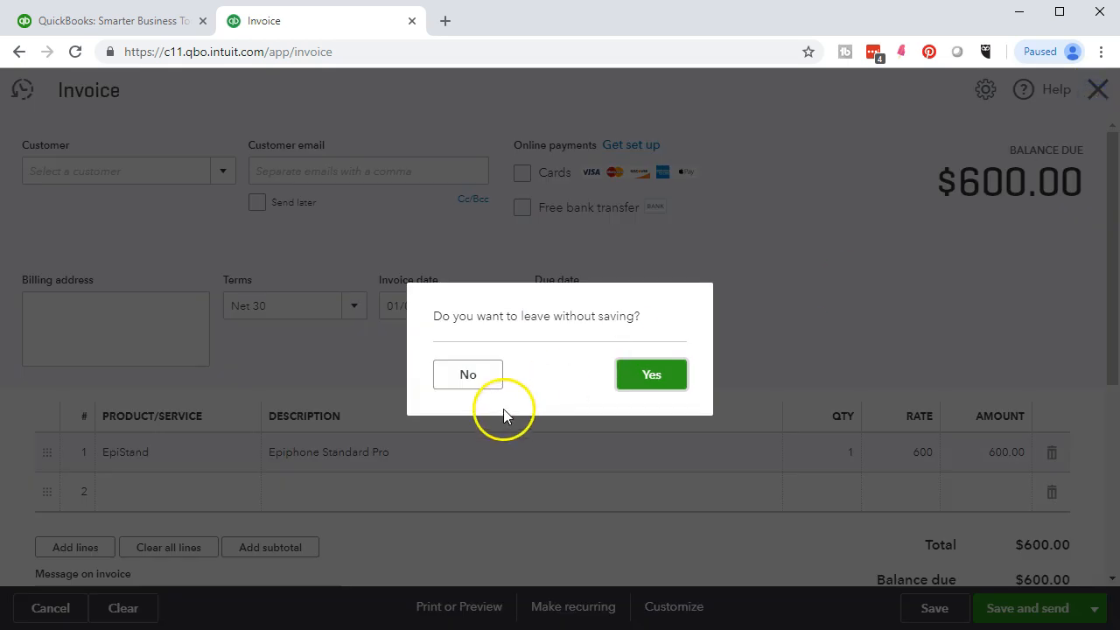
click(649, 374)
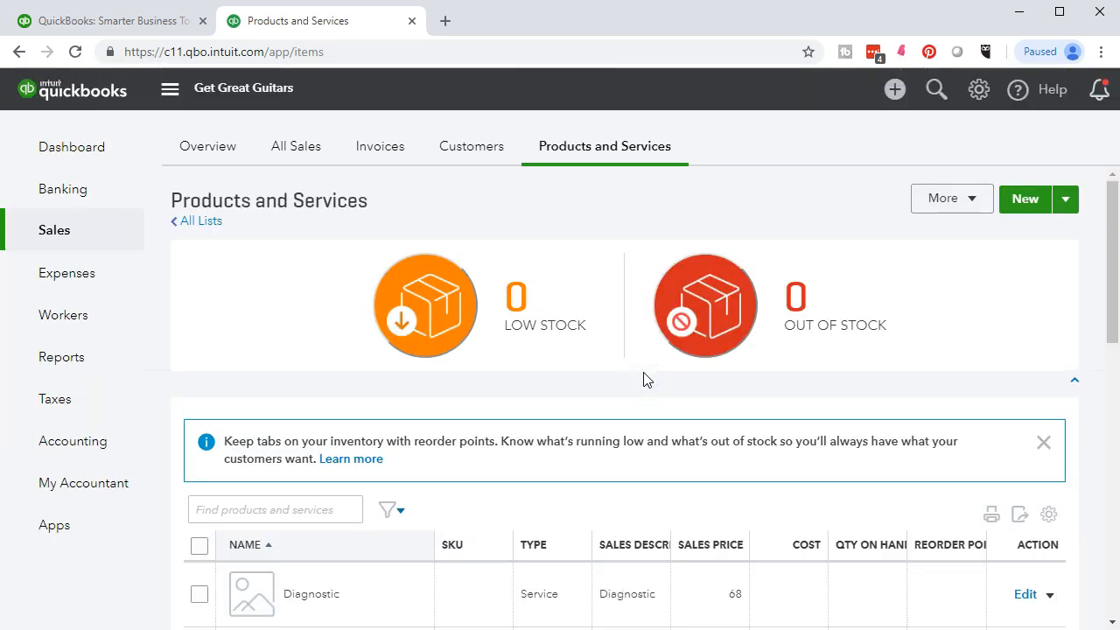
- Open the Balance Sheet report, dismiss the customization tip, and examine the Inventory and Opening Balance Equity lines
click(105, 371)
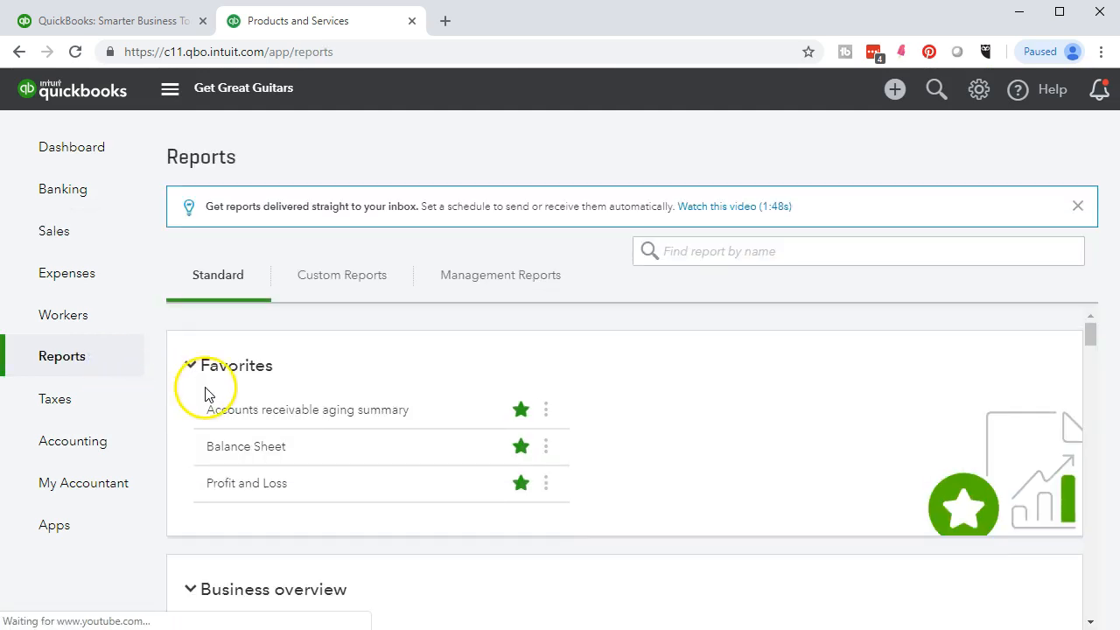
scroll(210, 411, down, 1)
scroll(206, 424, up, 1)
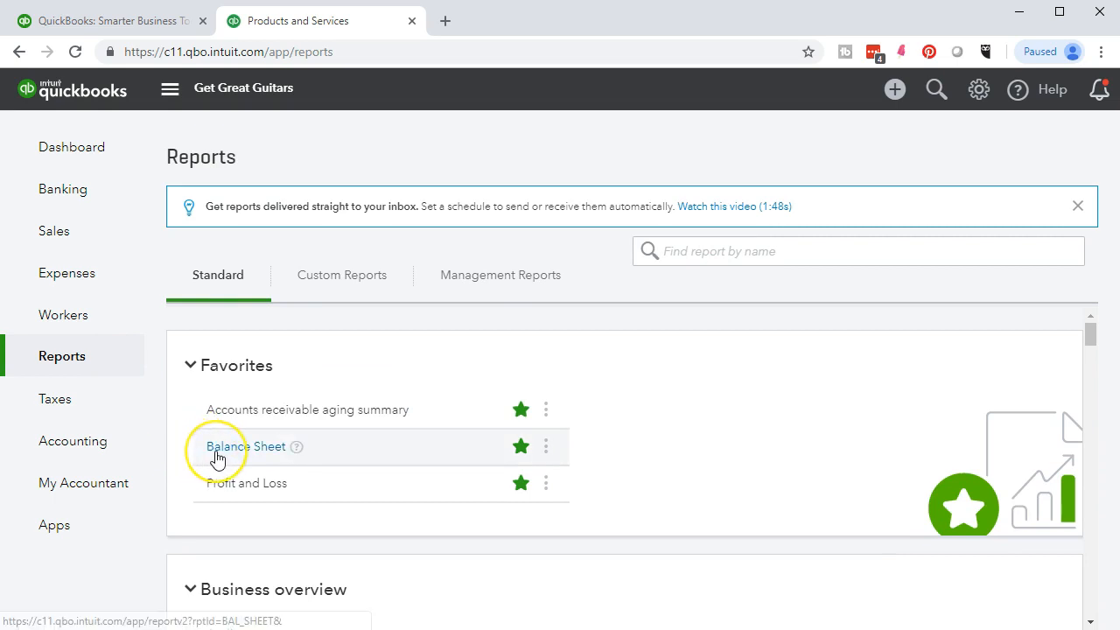
click(217, 456)
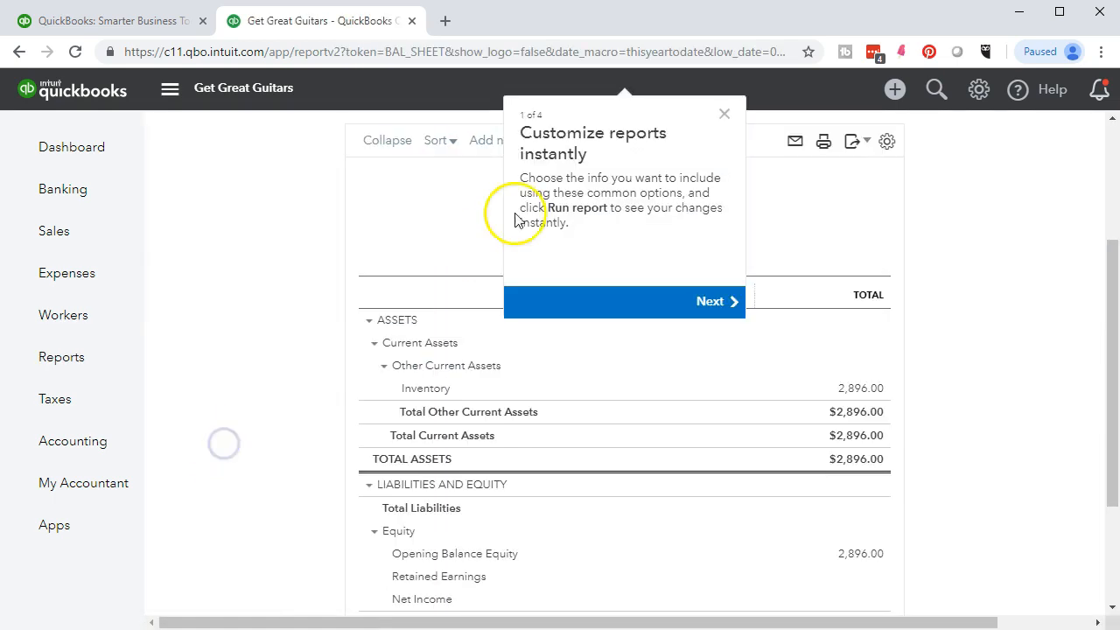
click(722, 116)
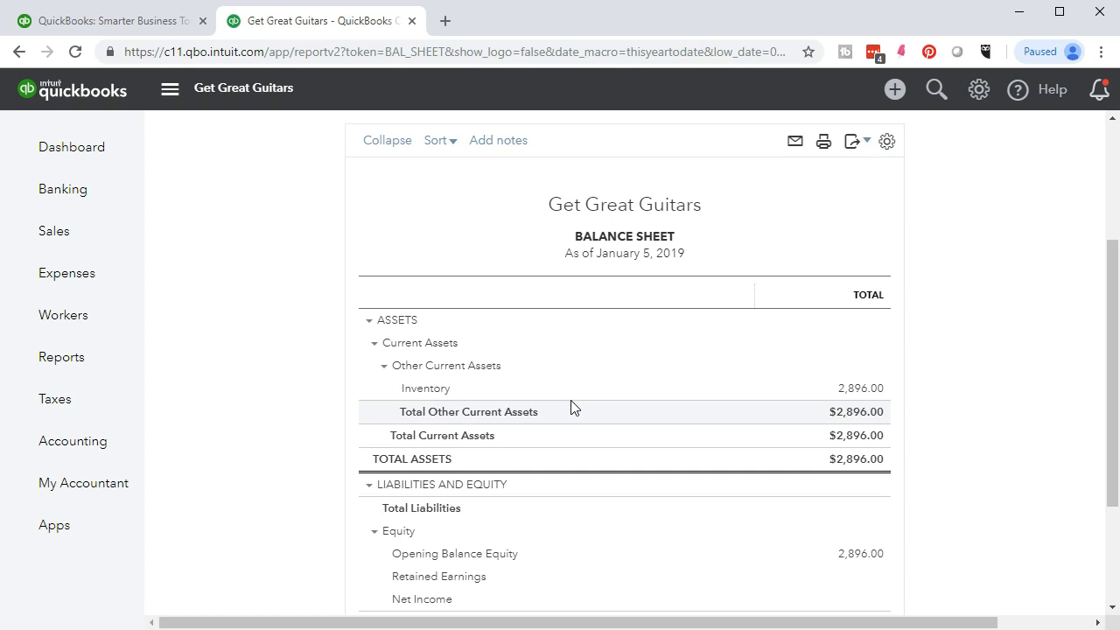
scroll(570, 407, down, 1)
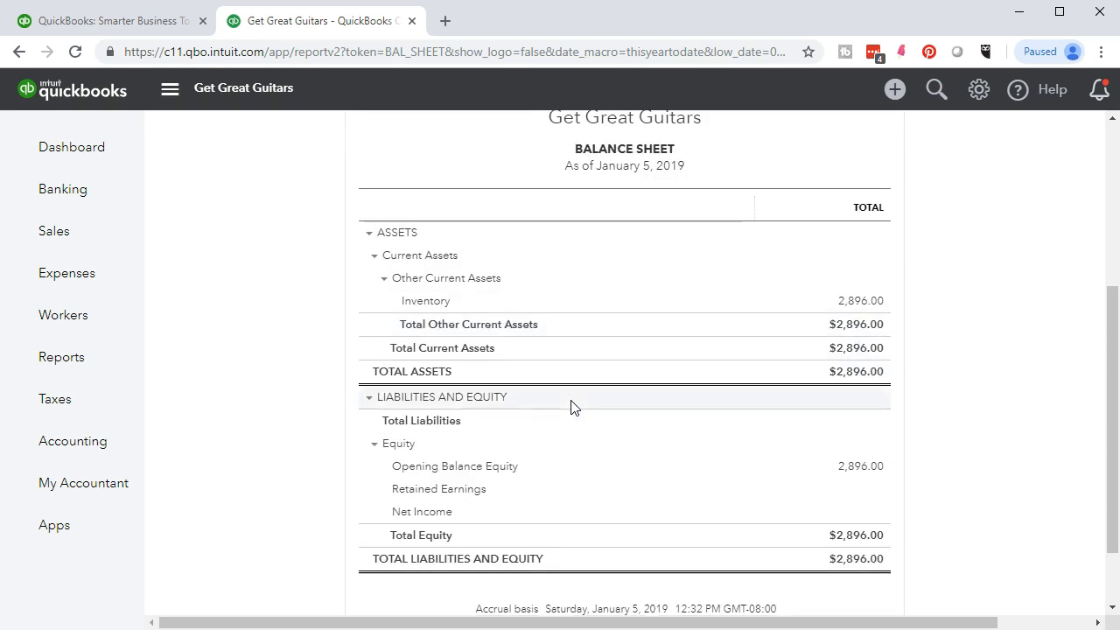